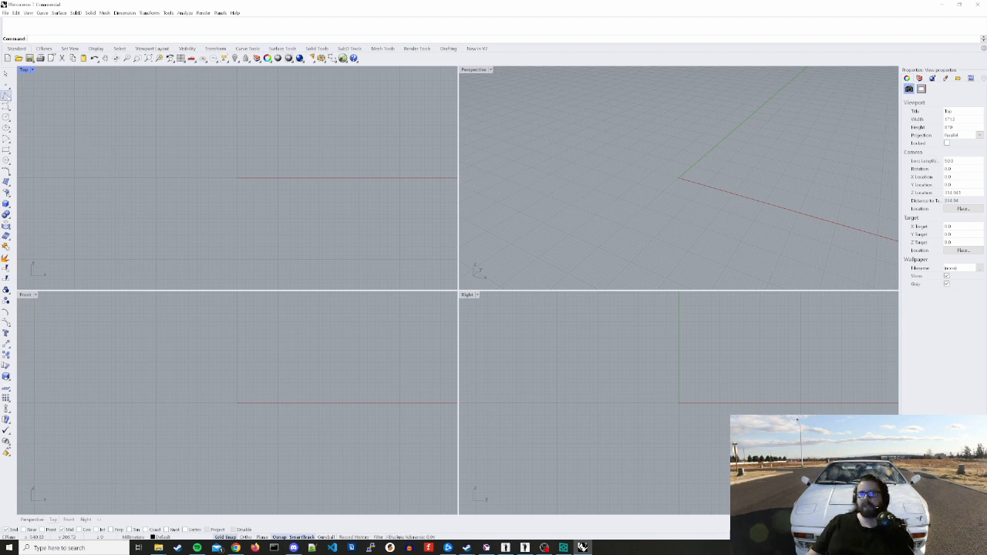
pyautogui.click(6, 95)
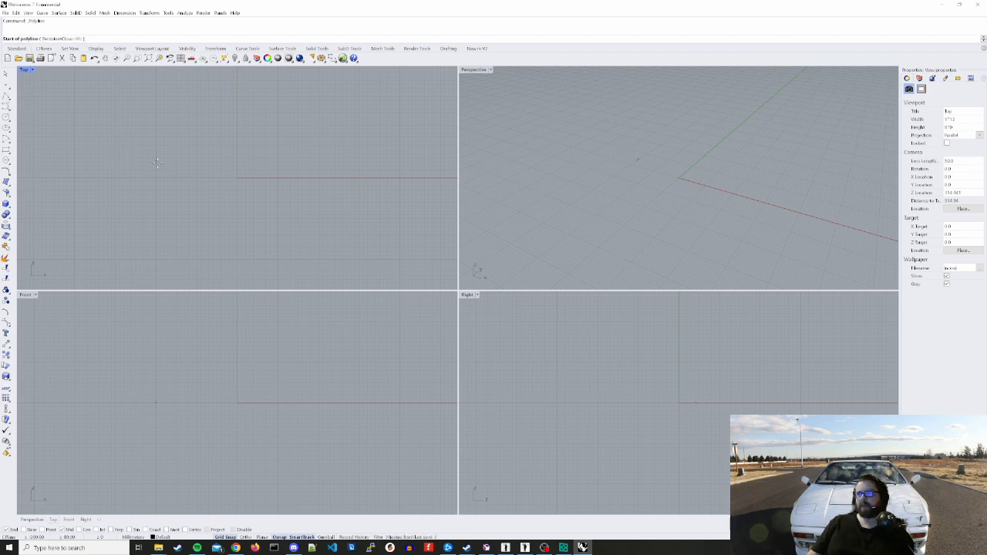
pyautogui.press('Escape')
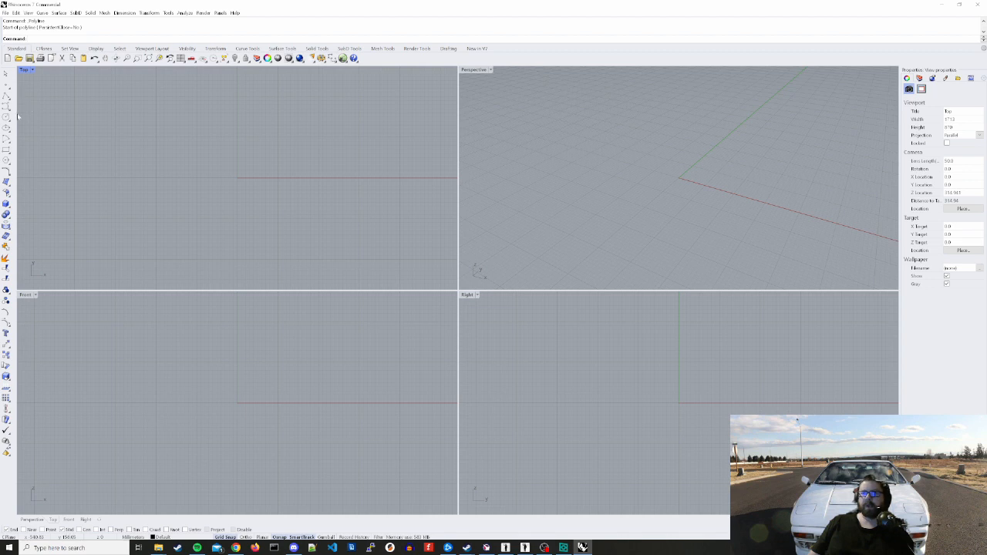
pyautogui.click(41, 12)
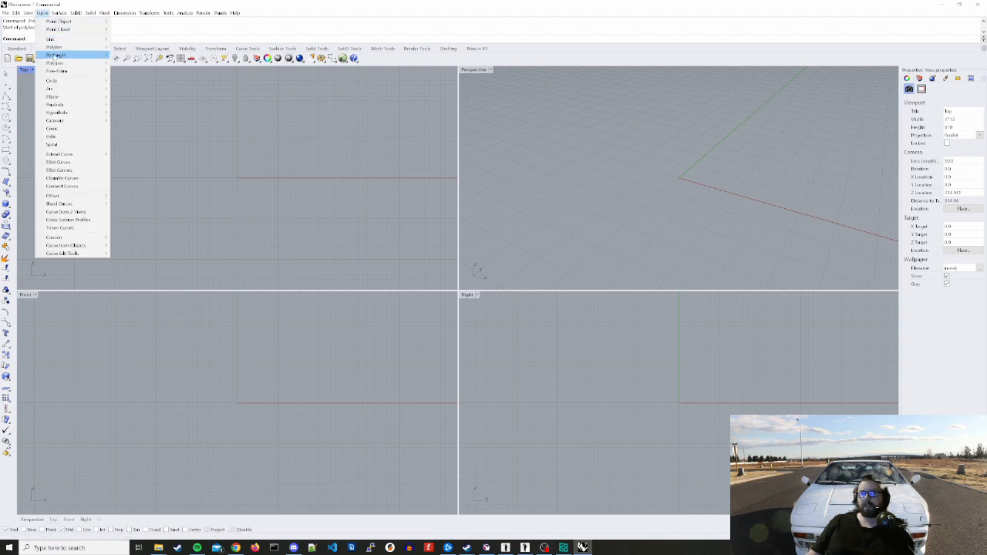
pyautogui.click(211, 140)
# Draw a circle centred on the origin in the Top view with a radius of about 100 mm
pyautogui.click(6, 117)
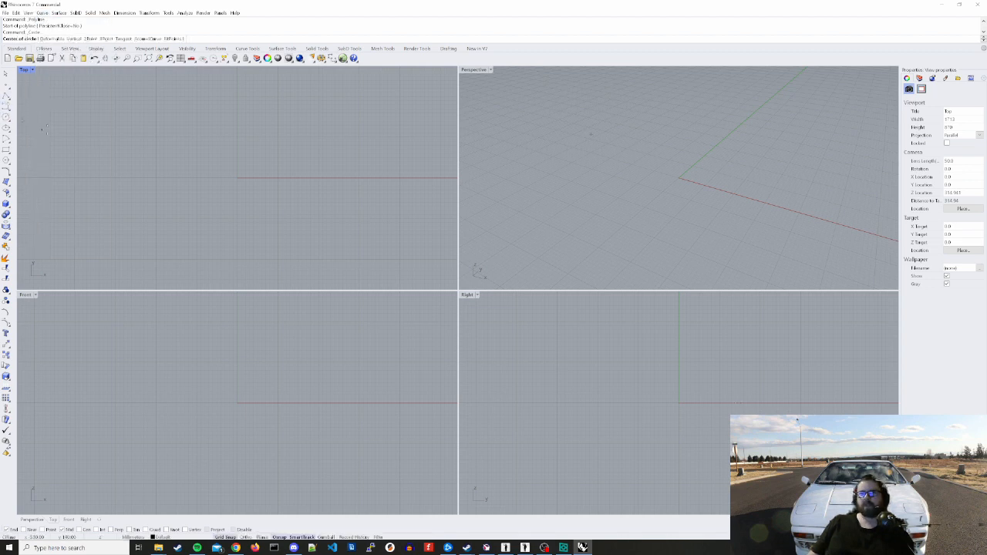
pyautogui.click(238, 178)
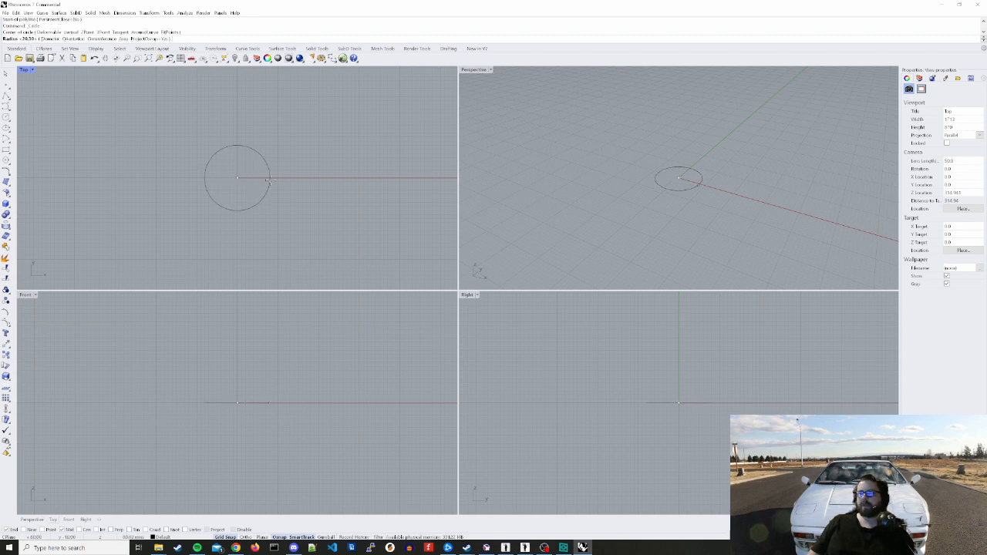
pyautogui.click(277, 179)
# Set the Perspective viewport to the Shaded display mode
pyautogui.click(535, 196)
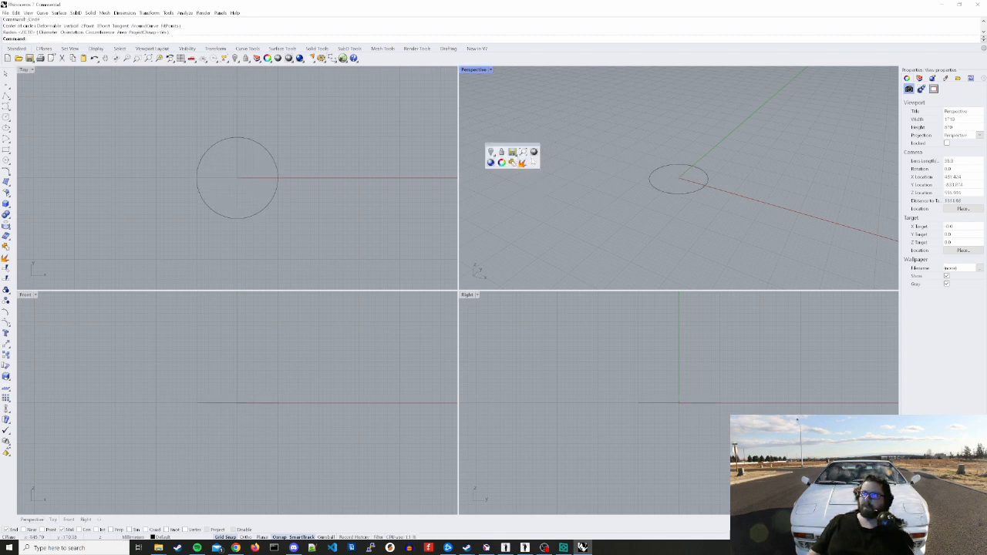
pyautogui.hotkey('ctrl', 'alt', 's')
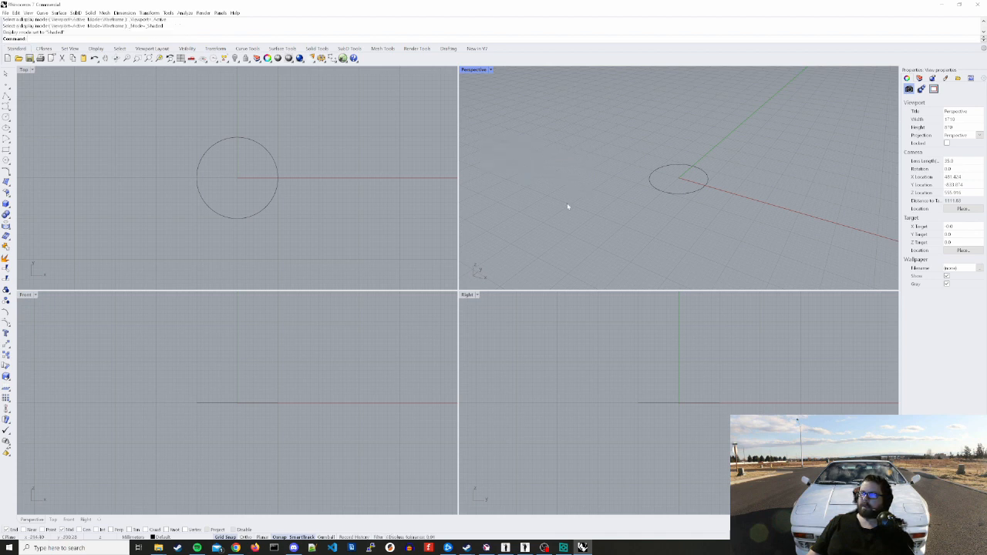
pyautogui.moveTo(568, 208)
pyautogui.mouseDown(button='right')
pyautogui.moveTo(599, 231)
pyautogui.moveTo(636, 223)
pyautogui.moveTo(573, 234)
pyautogui.mouseUp(button='right')
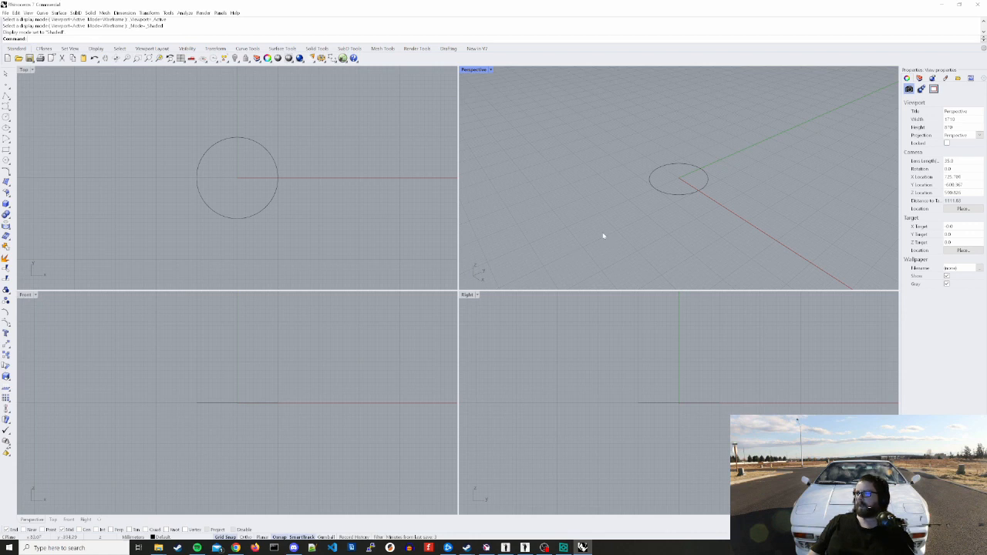
# Extrude the circle straight up 100 mm as an open surface without end caps
pyautogui.click(370, 209)
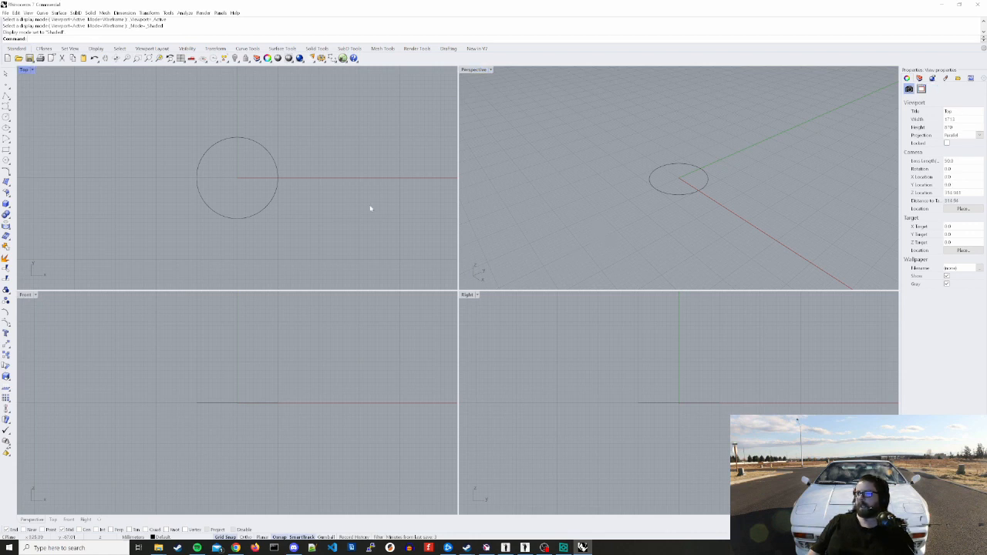
pyautogui.click(206, 208)
pyautogui.click(61, 13)
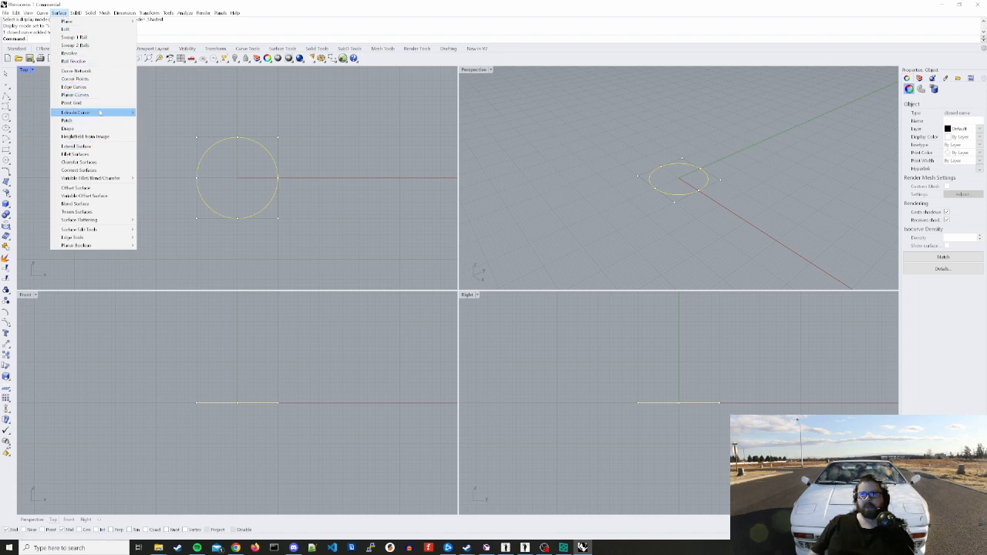
pyautogui.moveTo(100, 113)
pyautogui.click(154, 113)
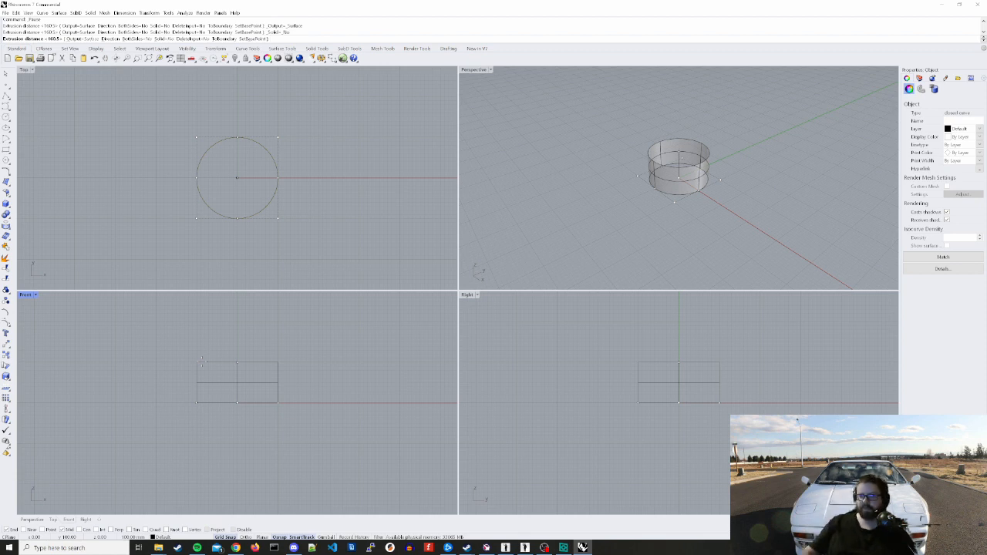
pyautogui.click(200, 362)
# Examine the extruded ring up close in the Perspective view, checking its open ends and object type
pyautogui.click(584, 256)
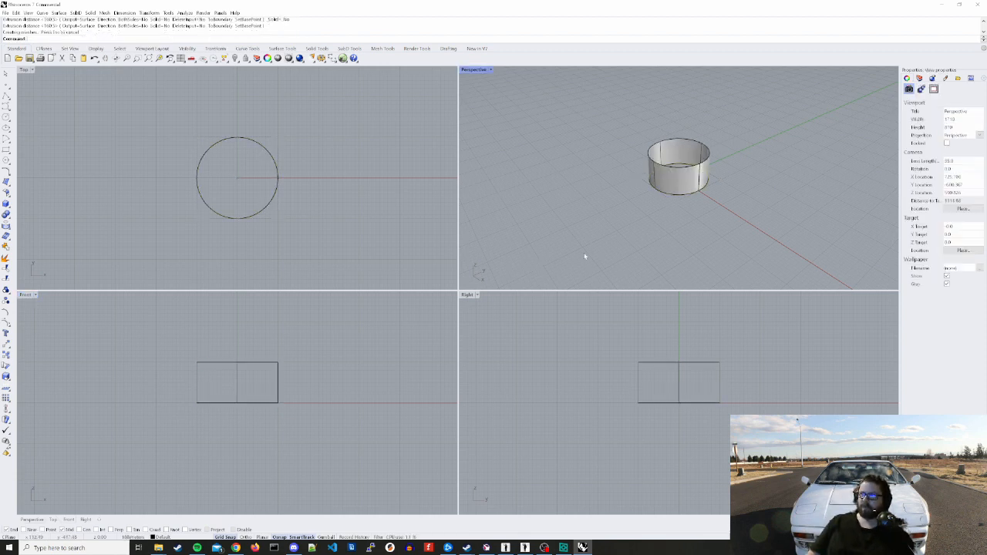
pyautogui.middleClick(645, 218)
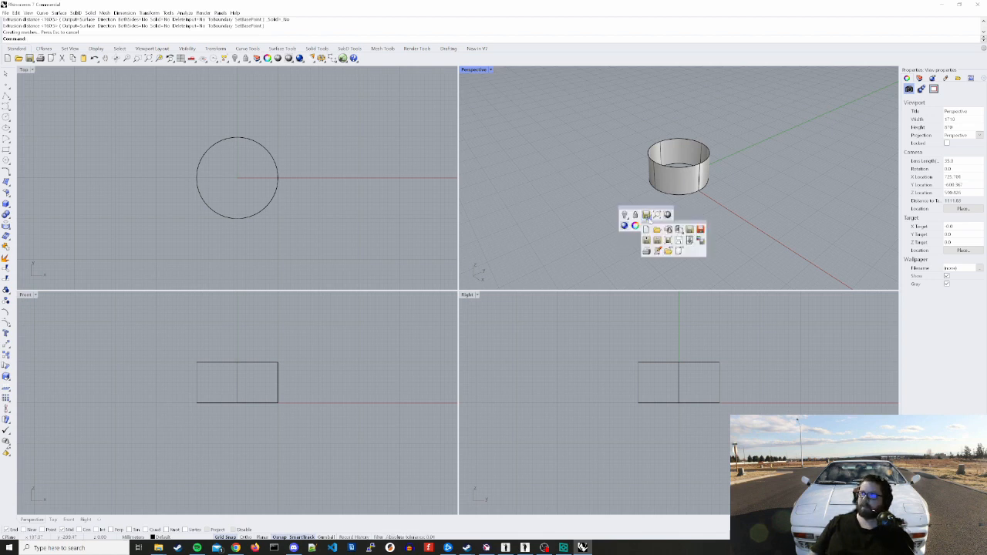
pyautogui.click(621, 185)
pyautogui.moveTo(624, 203)
pyautogui.mouseDown(button='right')
pyautogui.moveTo(648, 210)
pyautogui.moveTo(638, 206)
pyautogui.mouseUp(button='right')
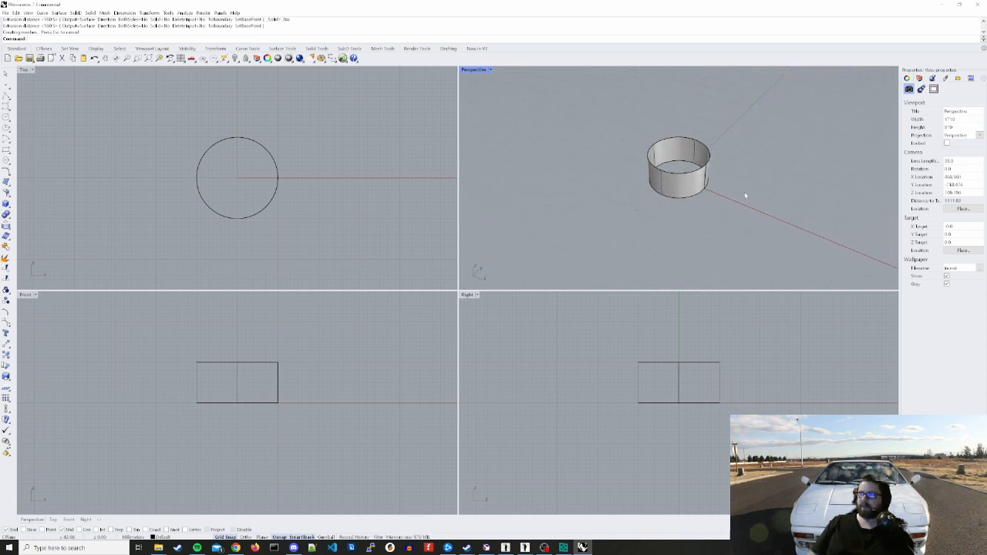
pyautogui.scroll(3, 753, 148)
pyautogui.scroll(3, 578, 173)
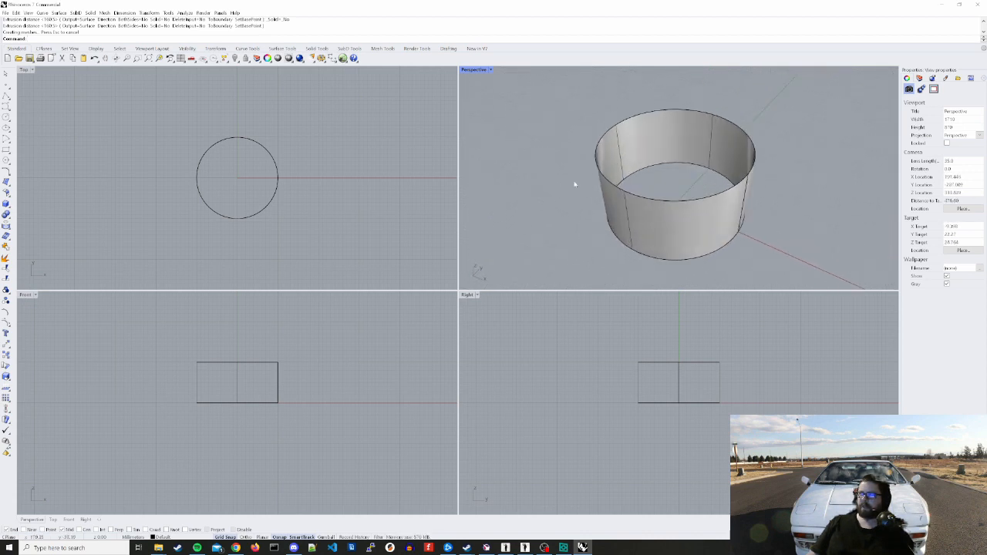
pyautogui.click(636, 219)
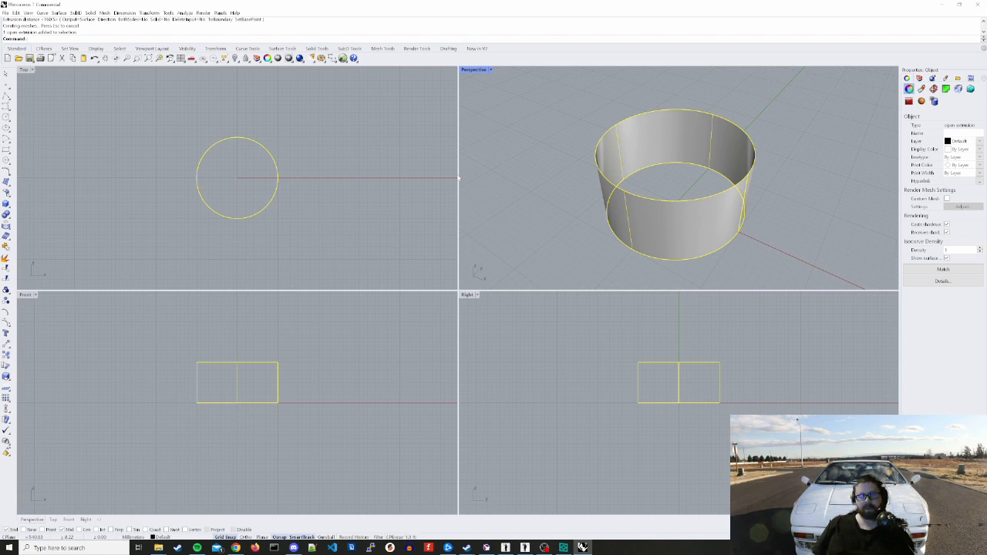
pyautogui.click(489, 198)
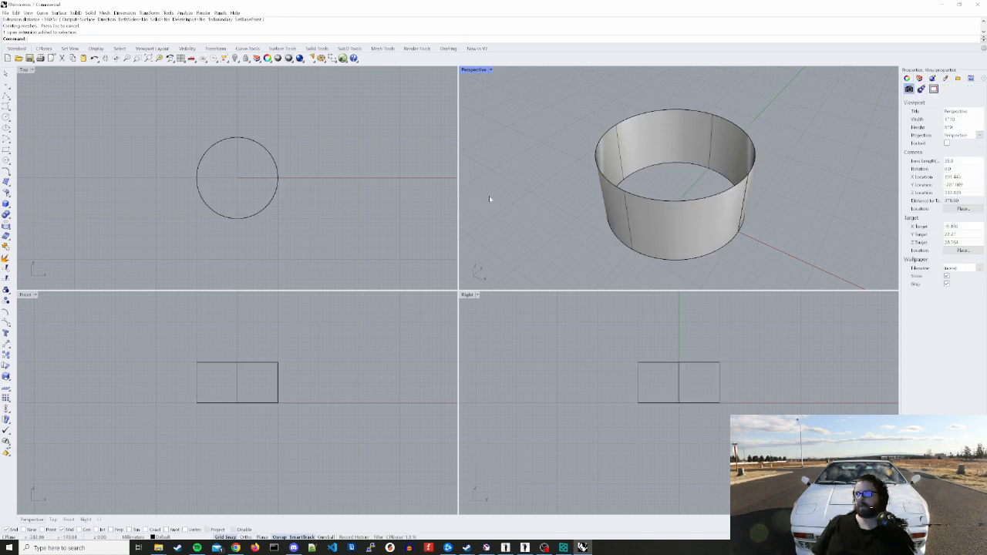
# Cap the planar holes of the extruded ring and check the capped object
pyautogui.click(628, 216)
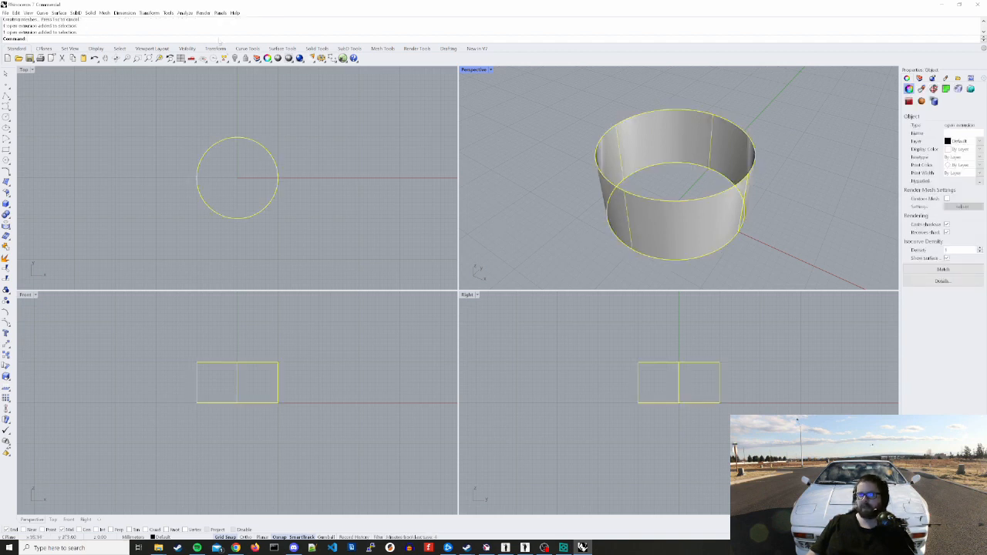
pyautogui.click(92, 14)
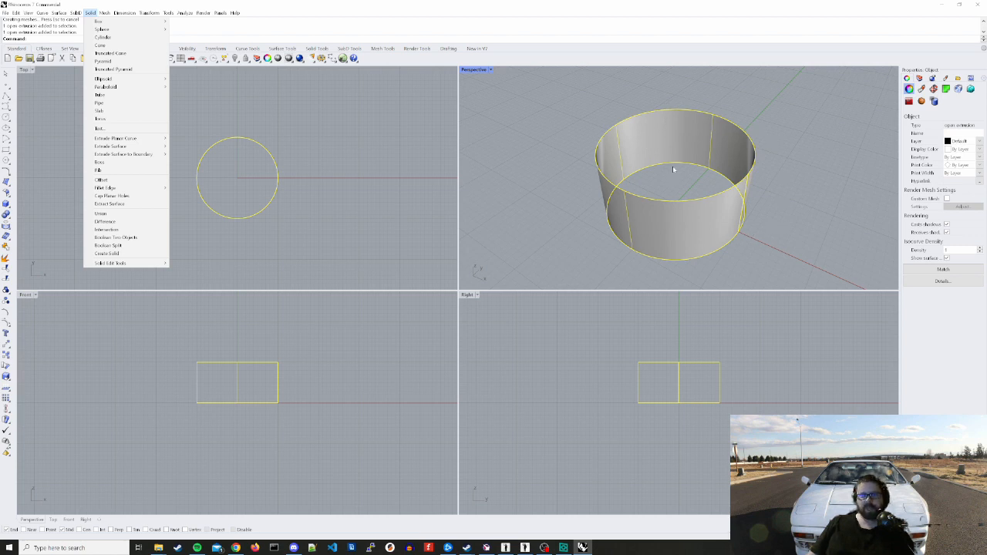
pyautogui.click(112, 196)
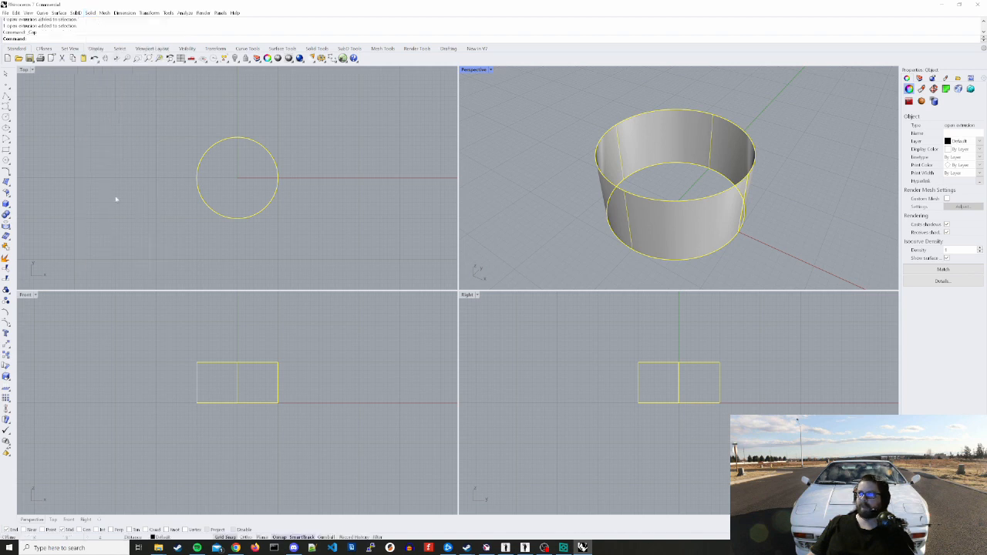
pyautogui.click(581, 245)
pyautogui.moveTo(581, 246)
pyautogui.mouseDown(button='right')
pyautogui.moveTo(571, 161)
pyautogui.moveTo(580, 248)
pyautogui.mouseUp(button='right')
pyautogui.click(670, 187)
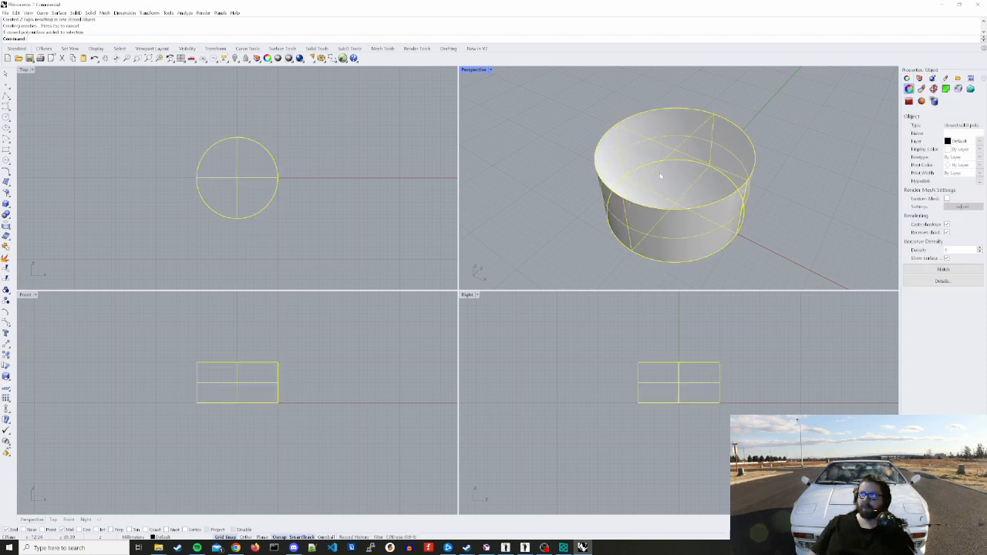
pyautogui.press('Escape')
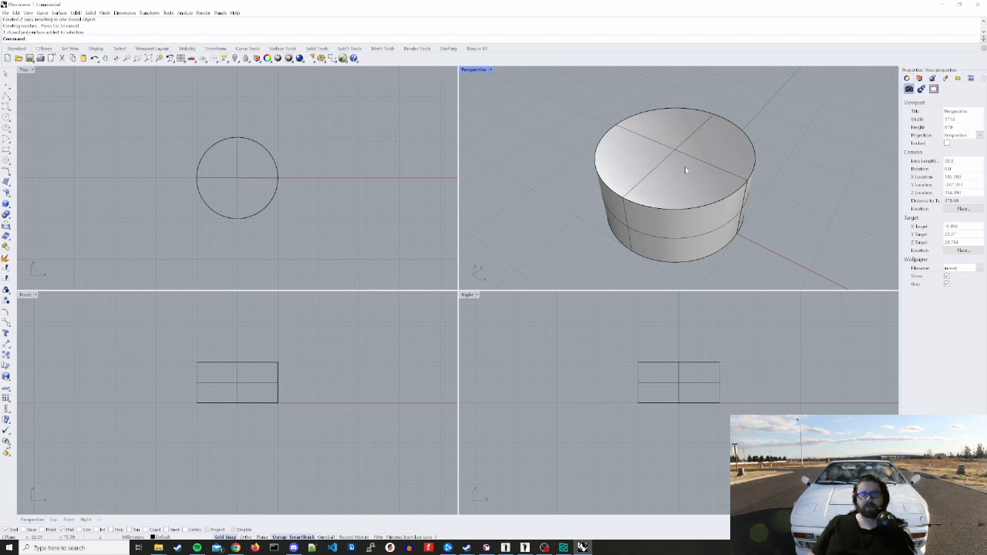
# Delete the capped cylinder and its base circle
pyautogui.click(614, 199)
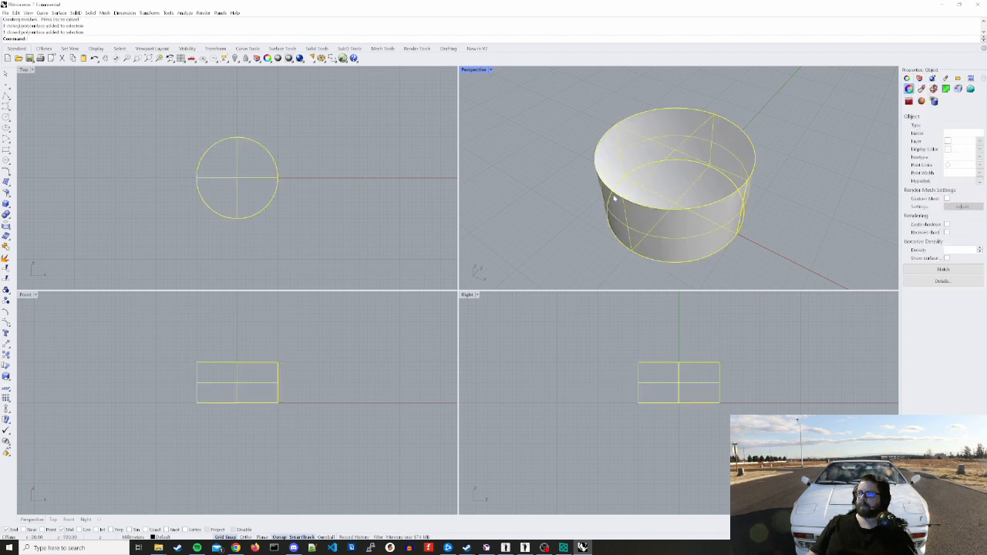
pyautogui.press('Delete')
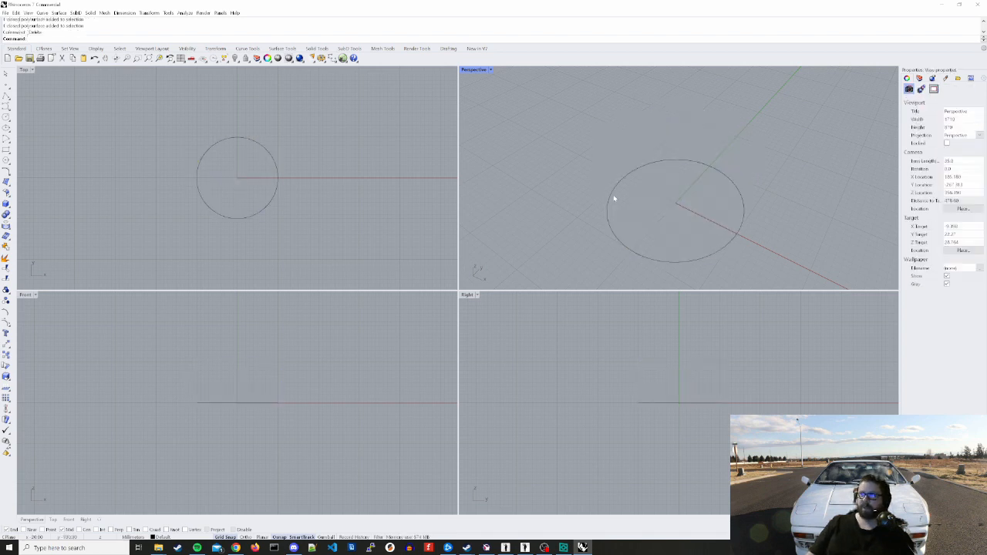
pyautogui.click(712, 160)
pyautogui.press('Delete')
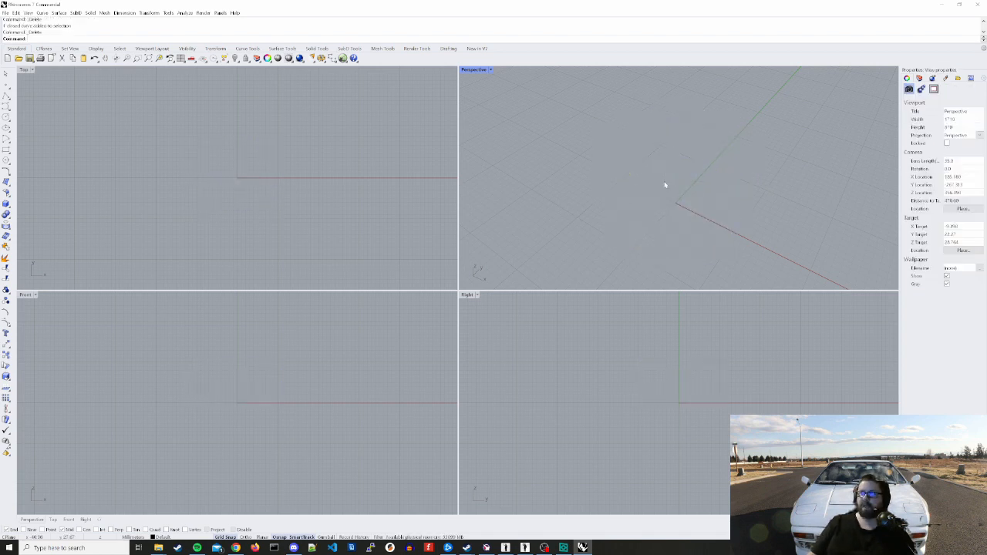
# Create a solid cylinder centred on the origin with a radius of about 100 mm and a height of 200 mm
pyautogui.click(6, 205)
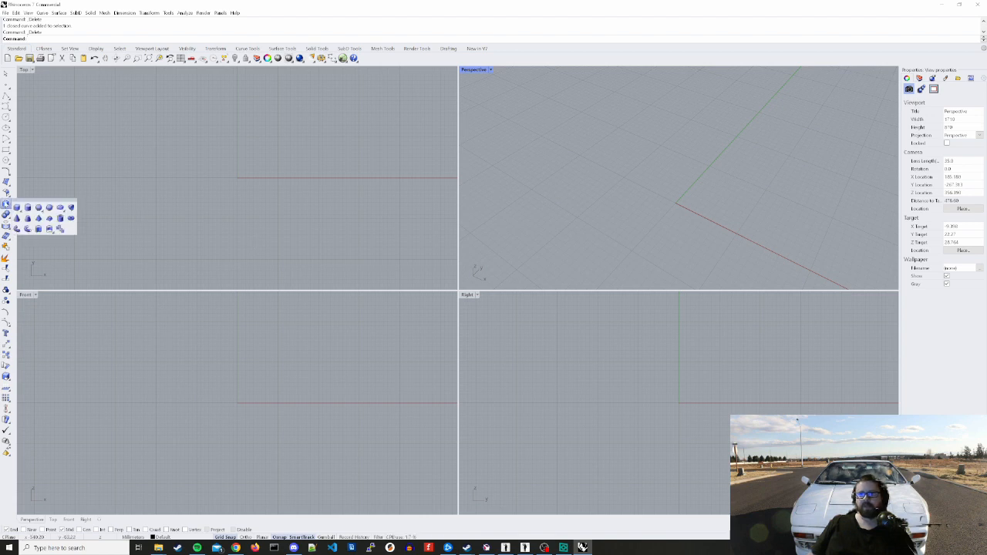
pyautogui.click(54, 178)
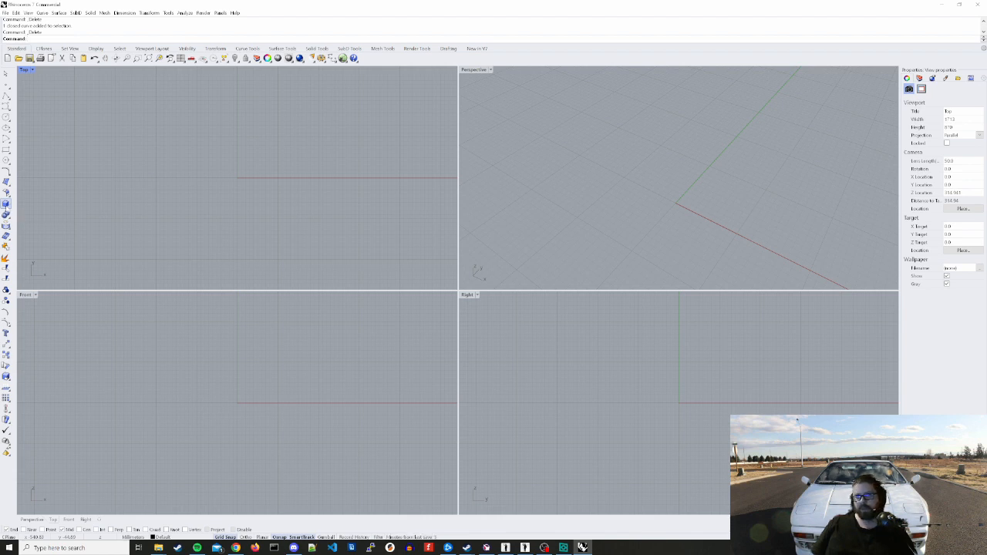
pyautogui.click(6, 205)
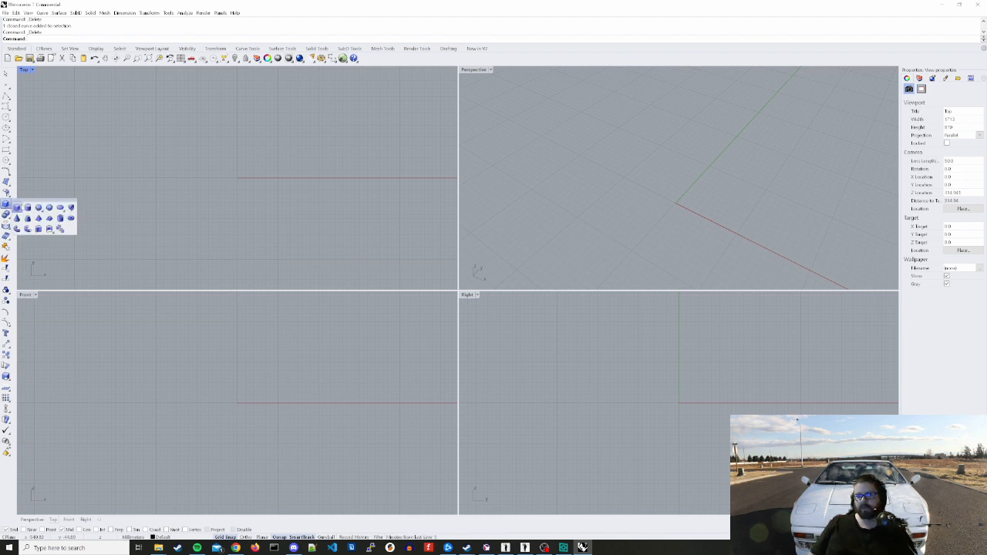
pyautogui.click(28, 207)
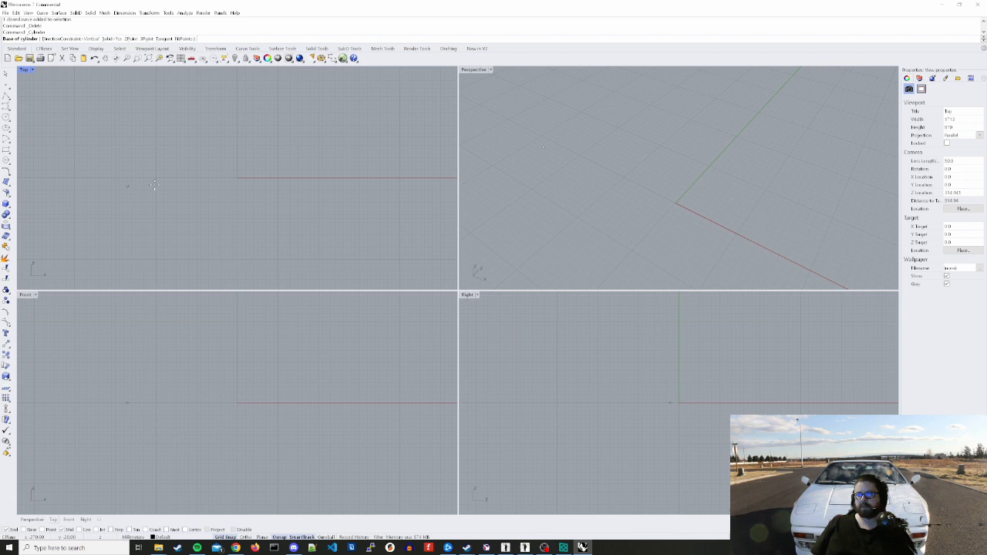
pyautogui.click(238, 179)
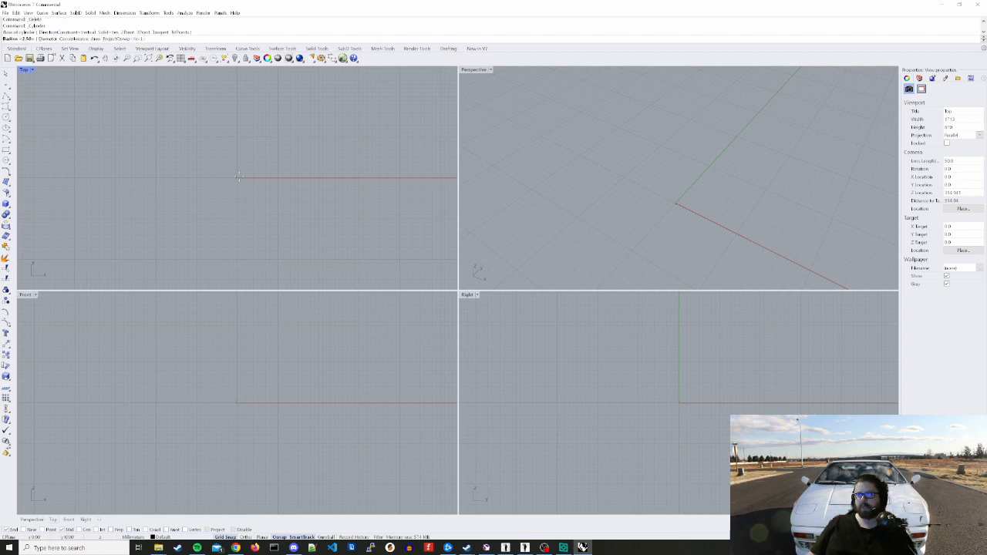
pyautogui.click(279, 176)
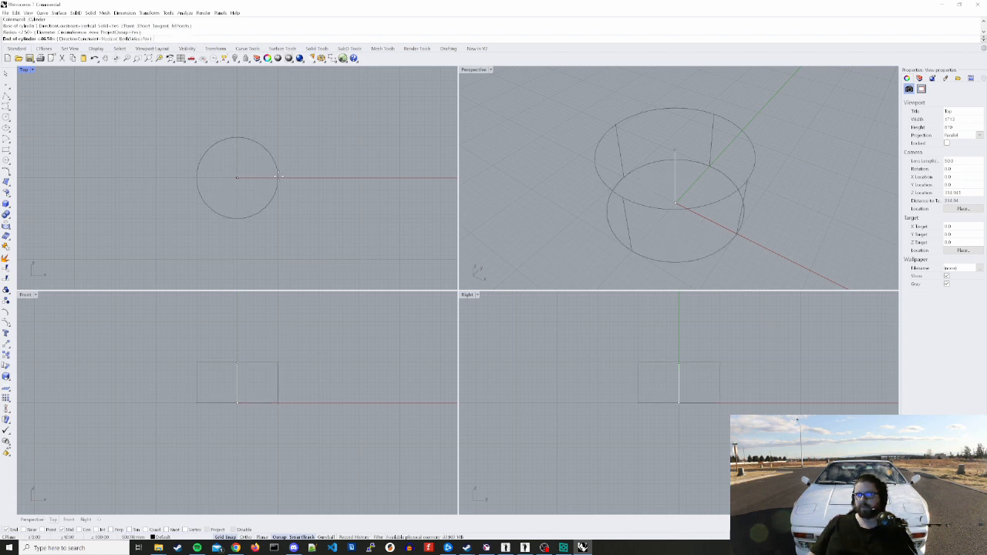
pyautogui.click(263, 321)
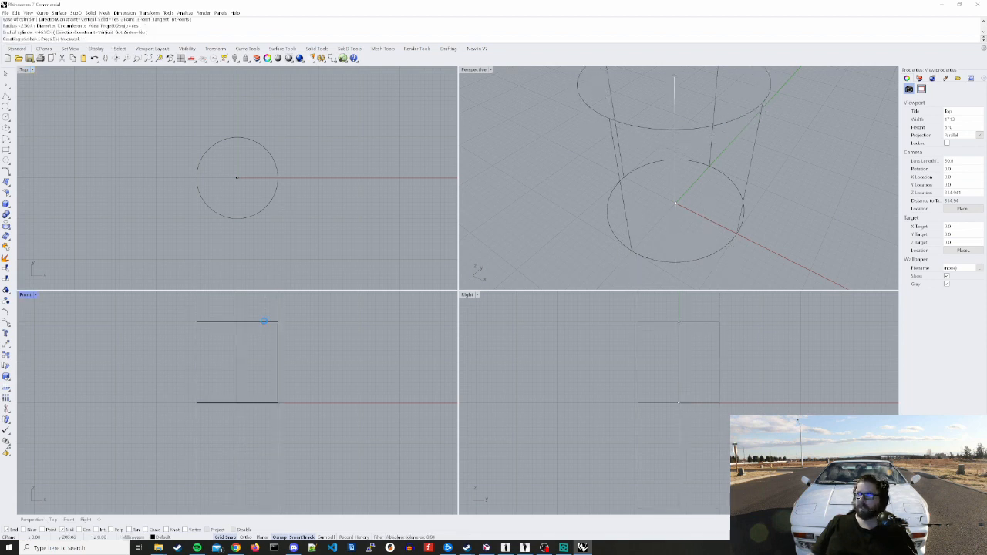
# Select the solid cylinder and examine its shape and object type from a higher viewing angle
pyautogui.scroll(-2, 581, 240)
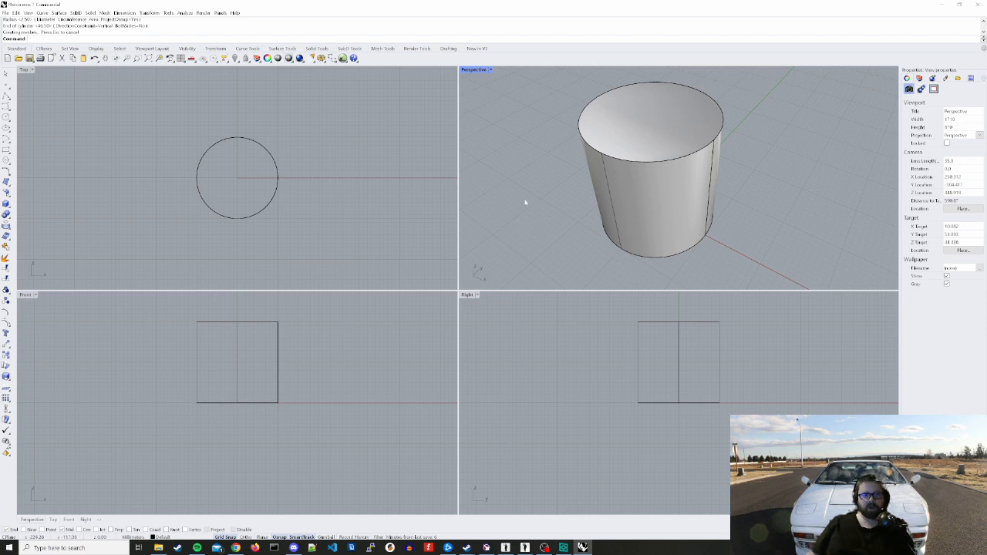
pyautogui.click(603, 159)
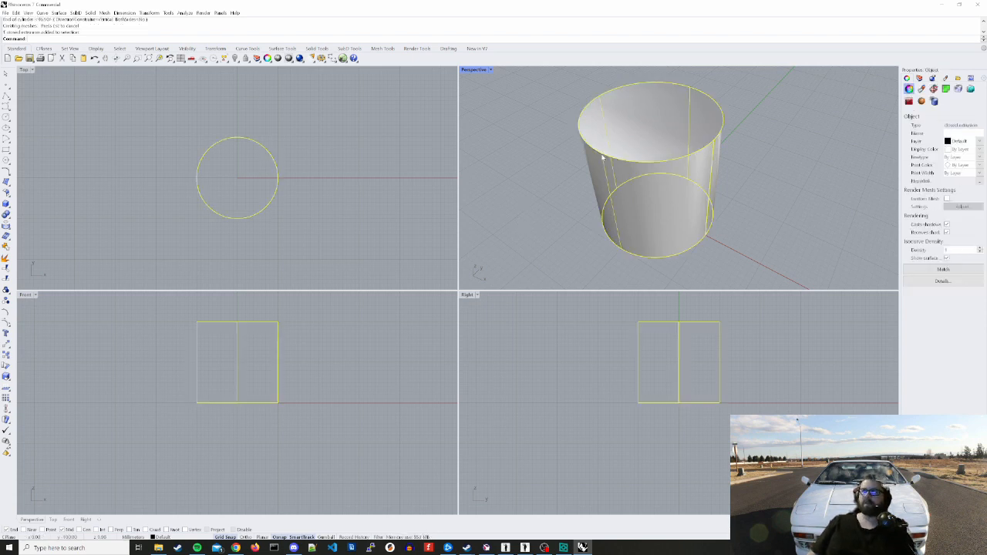
pyautogui.click(534, 182)
pyautogui.moveTo(584, 163); pyautogui.dragTo(591, 177, button='right')
pyautogui.click(651, 151)
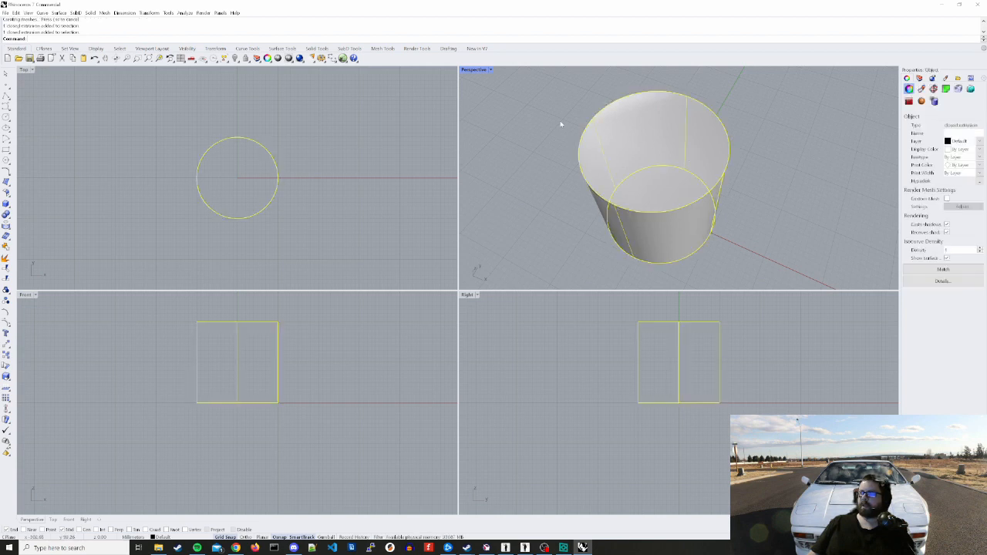
pyautogui.click(518, 186)
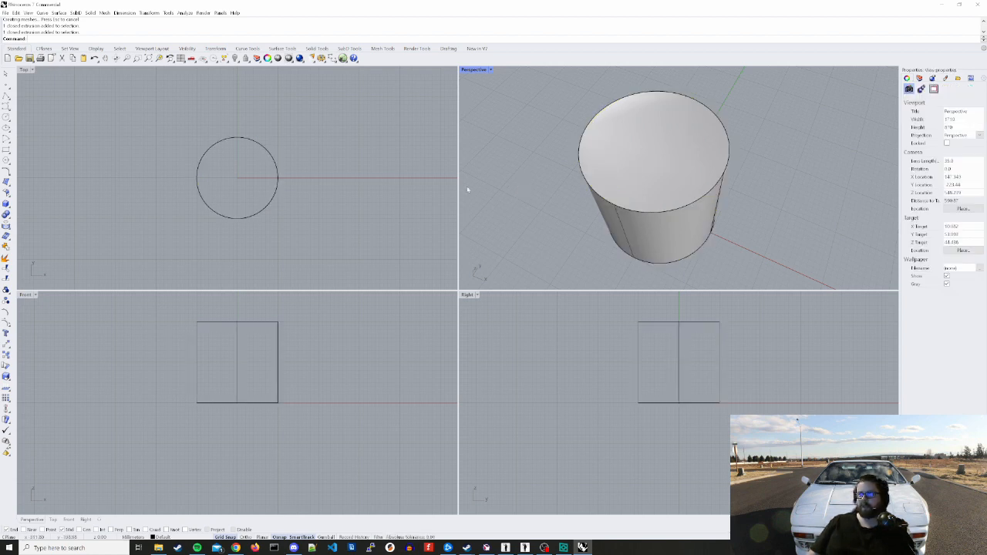
pyautogui.click(313, 178)
pyautogui.scroll(2, 239, 180)
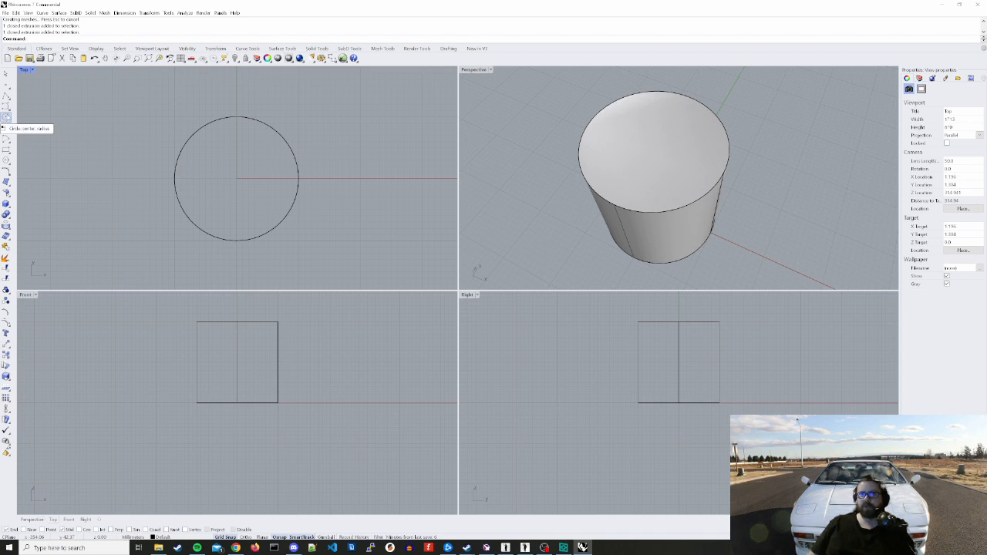
pyautogui.click(6, 117)
pyautogui.click(237, 178)
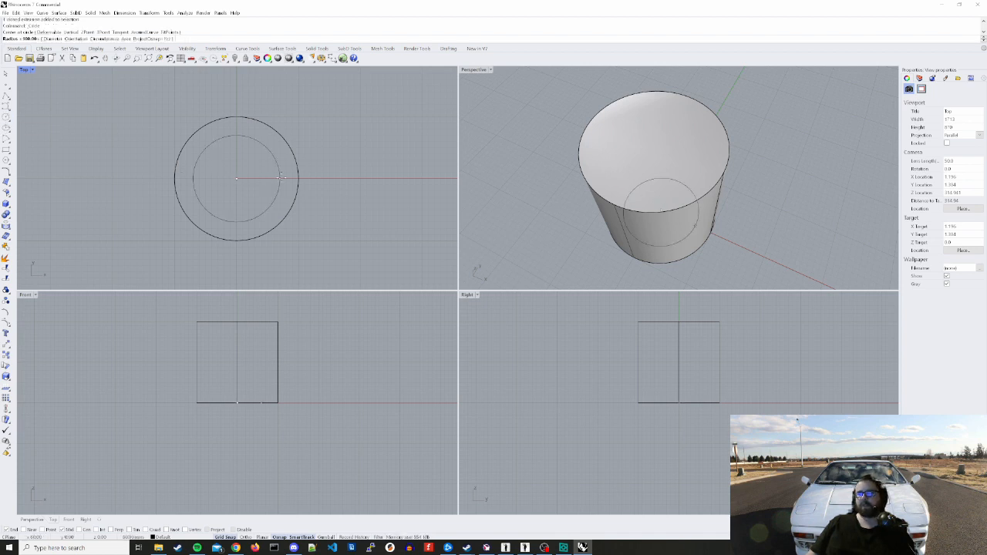
pyautogui.click(273, 224)
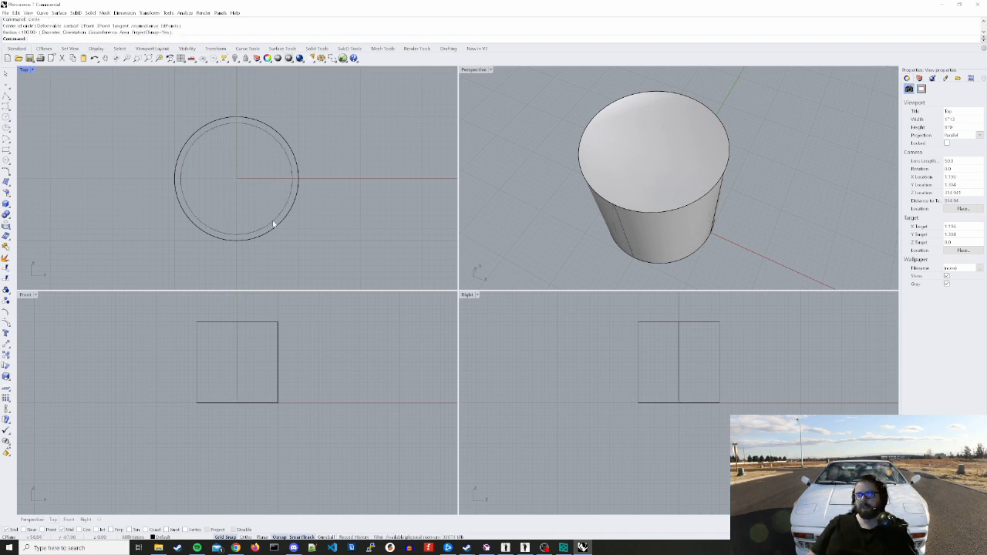
pyautogui.click(273, 224)
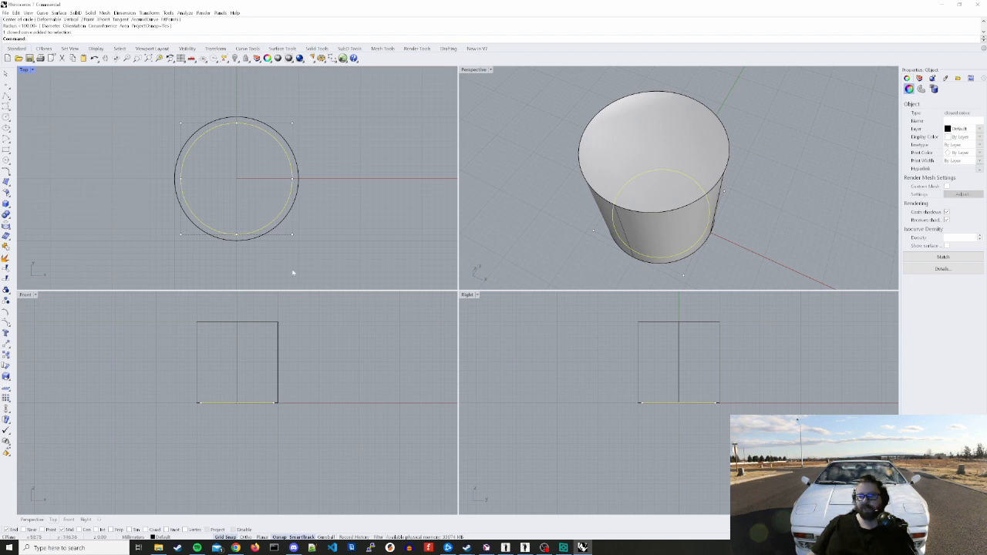
pyautogui.press('Delete')
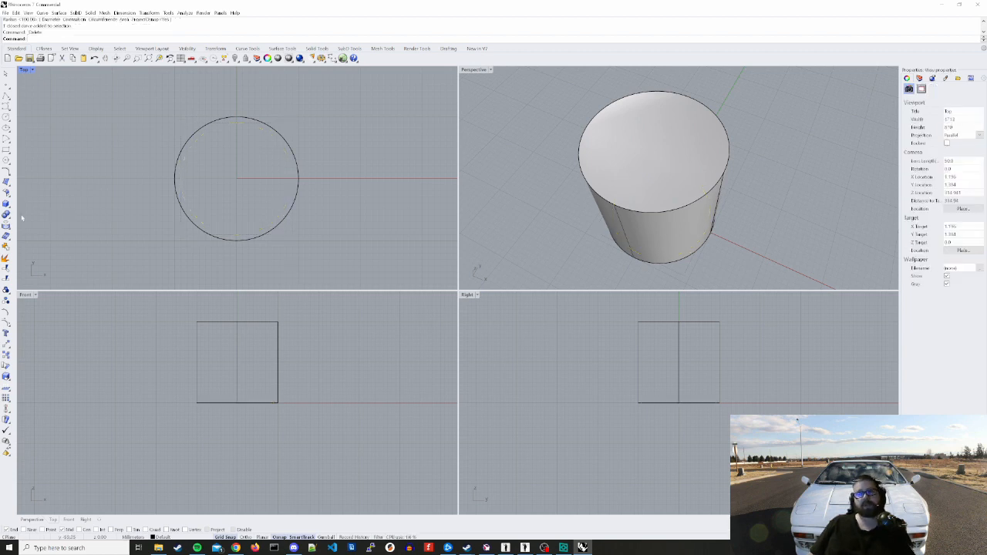
# Create a second solid cylinder centred on the origin inside the first, with a radius of 90 mm and a height of about 240 mm
pyautogui.click(6, 205)
pyautogui.click(28, 207)
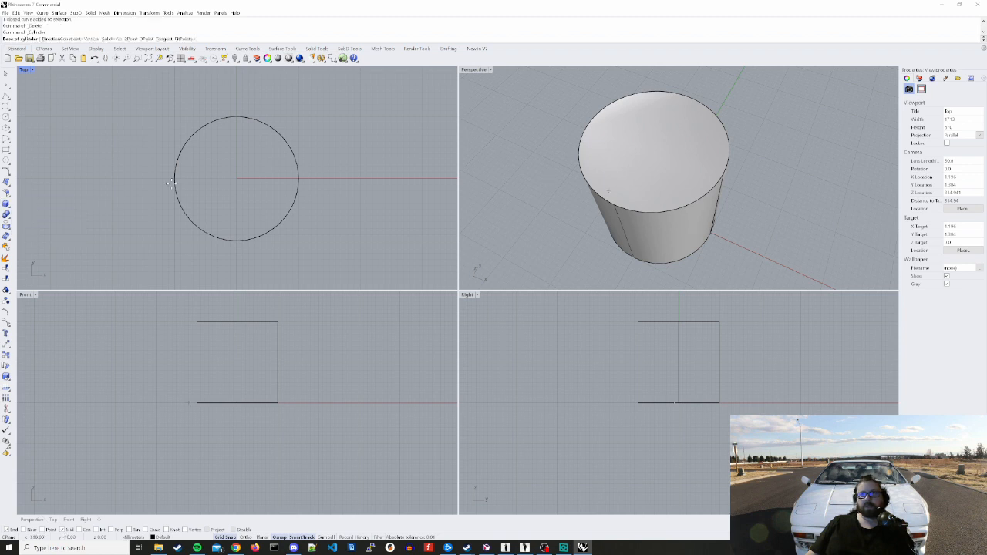
pyautogui.click(237, 179)
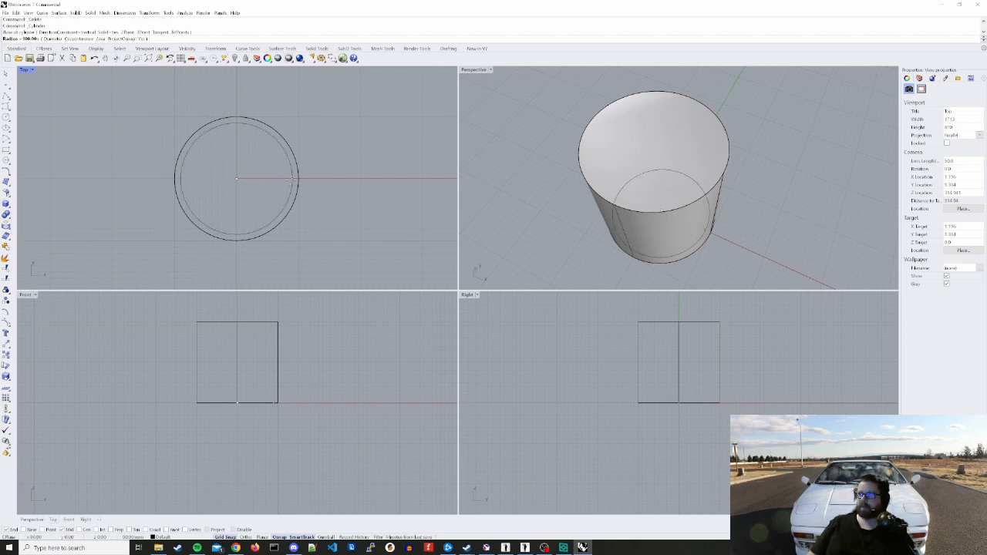
pyautogui.click(292, 179)
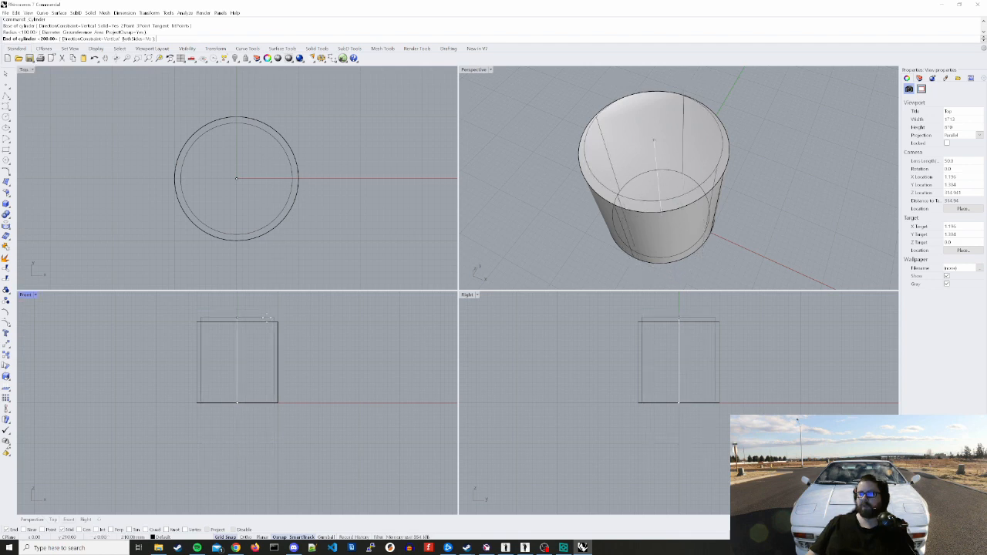
pyautogui.moveTo(282, 345); pyautogui.dragTo(299, 368, button='right')
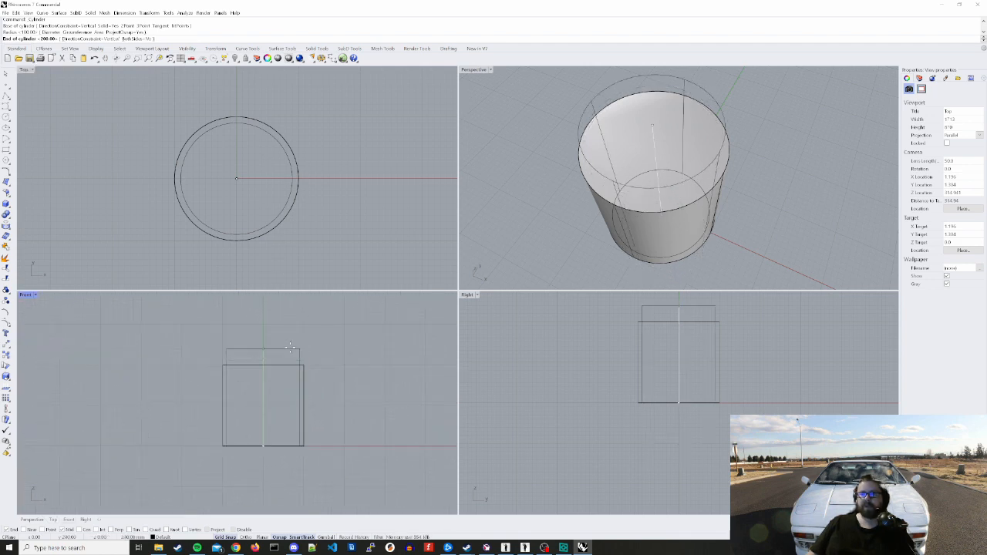
pyautogui.click(293, 351)
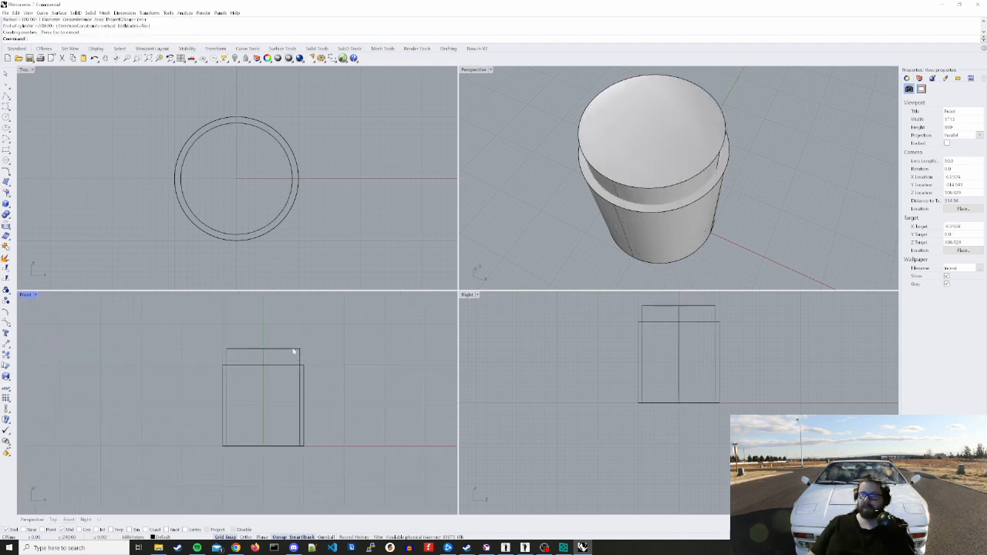
# Move the inner cylinder straight up about 10 mm so its base sits above the outer cylinder's base
pyautogui.click(293, 352)
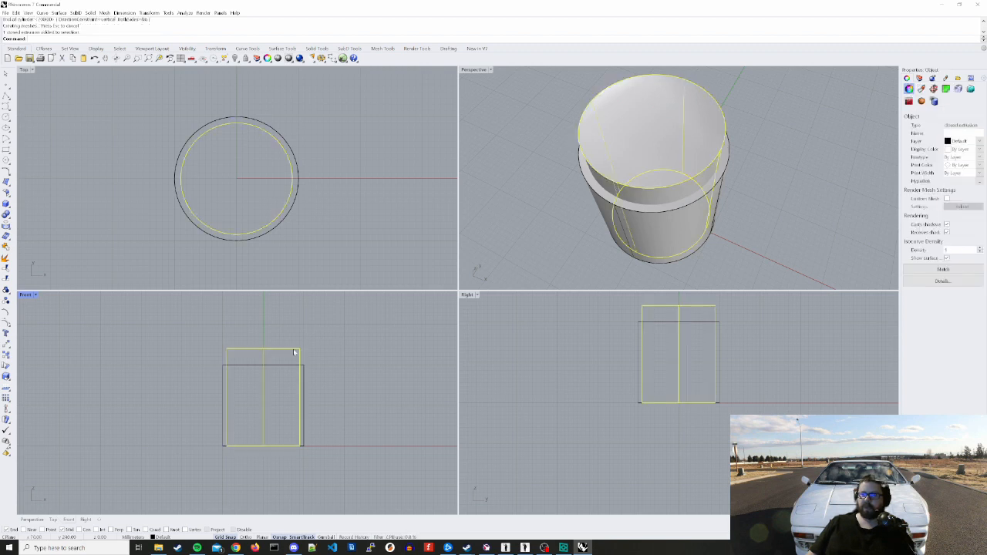
pyautogui.moveTo(294, 352); pyautogui.dragTo(294, 349)
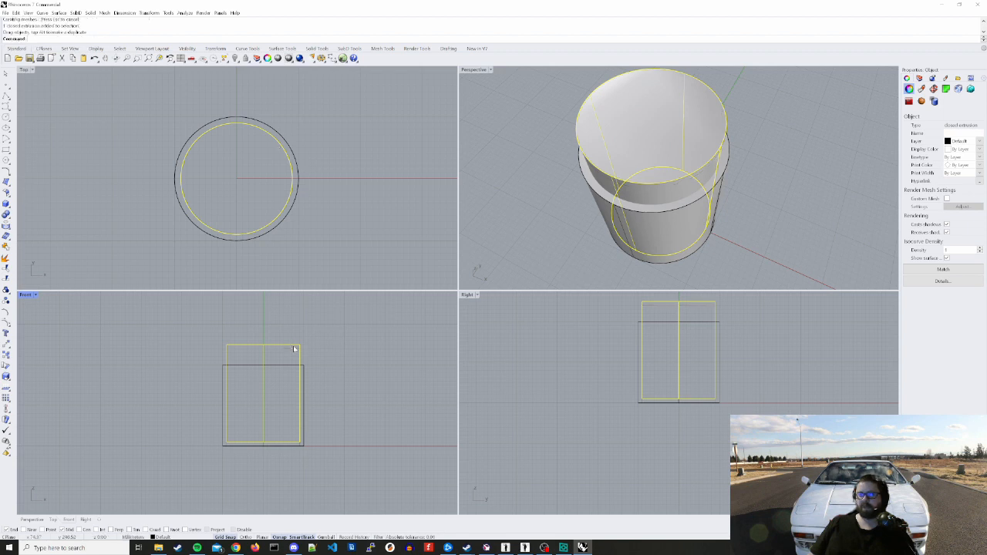
pyautogui.click(287, 330)
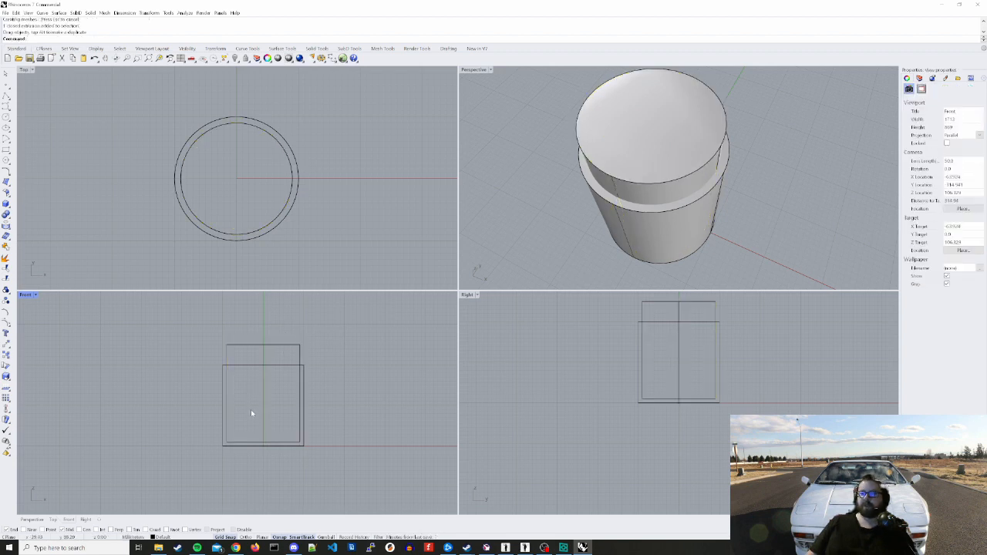
# Examine how the inner and outer cylinders overlap, selecting each one in the front and perspective views
pyautogui.scroll(3, 251, 413)
pyautogui.scroll(1, 251, 411)
pyautogui.scroll(2, 257, 428)
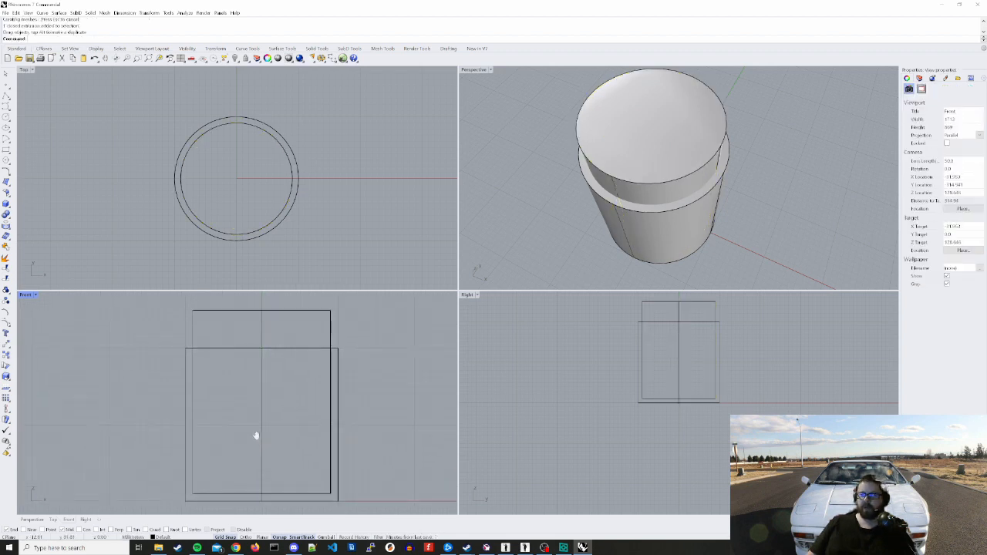
pyautogui.click(330, 337)
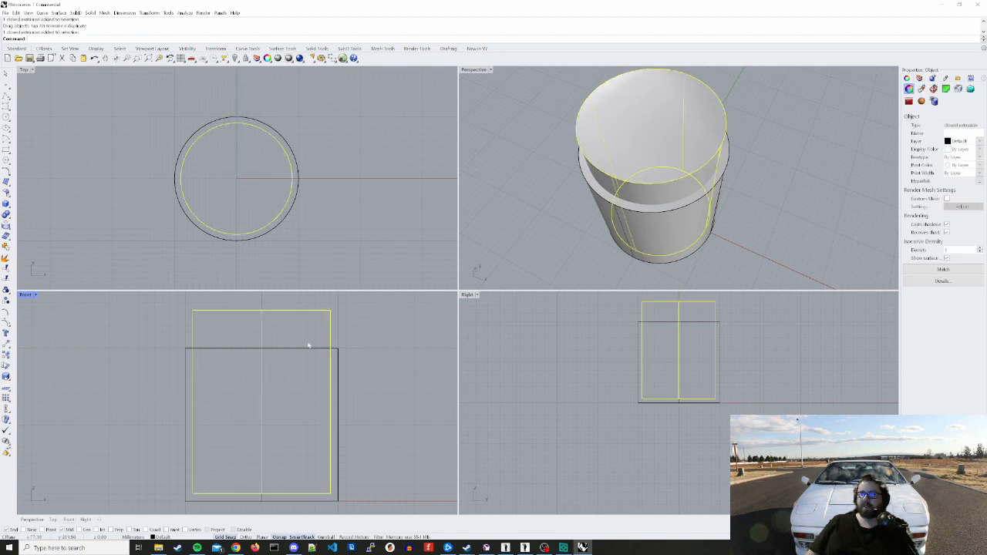
pyautogui.click(532, 249)
pyautogui.moveTo(532, 249); pyautogui.dragTo(612, 183, button='right')
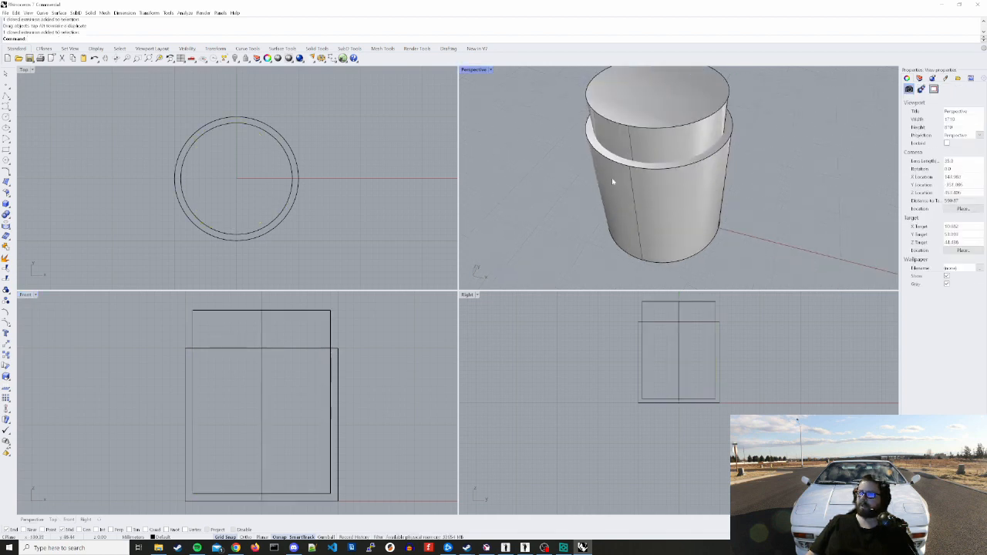
pyautogui.click(620, 166)
pyautogui.click(544, 235)
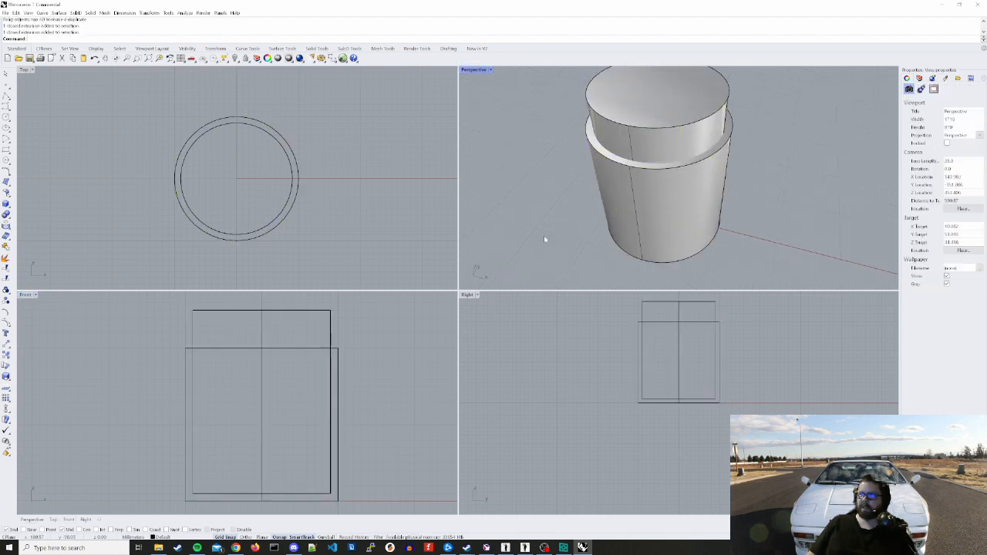
pyautogui.moveTo(296, 456); pyautogui.dragTo(324, 394, button='right')
pyautogui.click(293, 434)
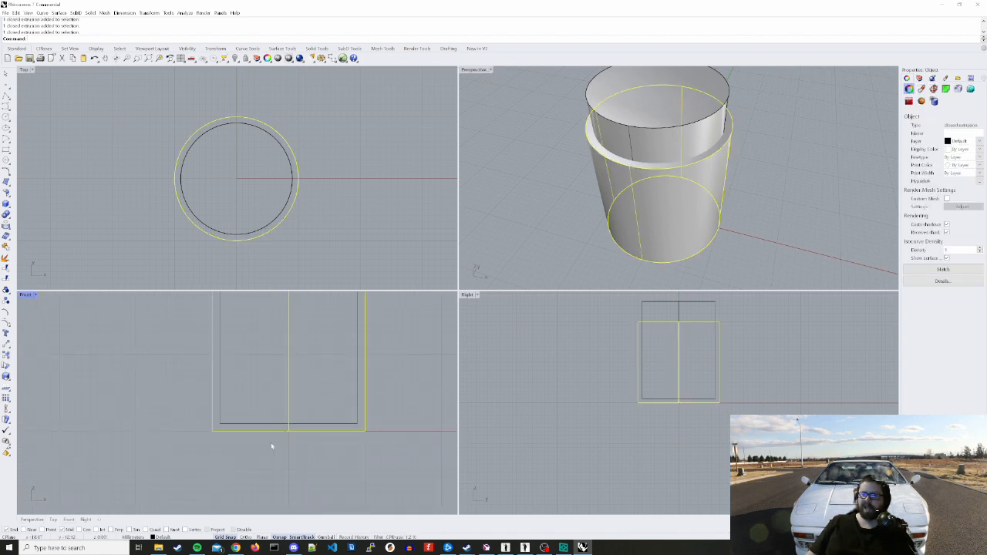
pyautogui.click(366, 469)
pyautogui.click(366, 339)
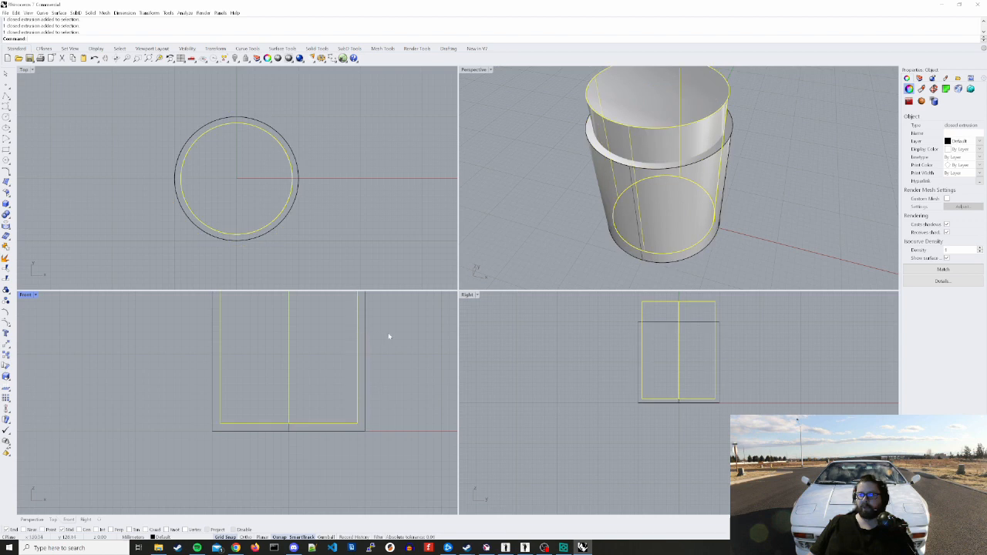
pyautogui.click(387, 332)
pyautogui.click(576, 240)
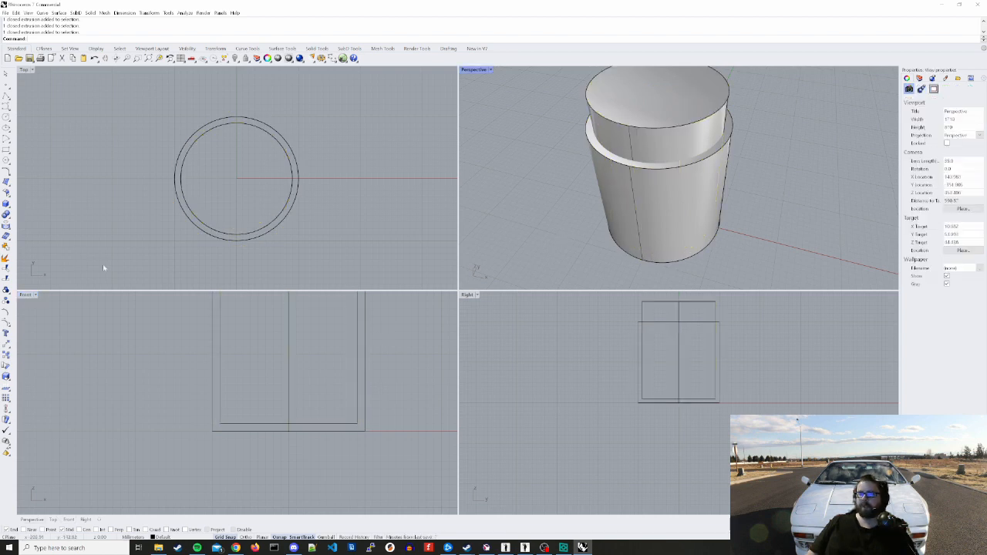
pyautogui.click(7, 216)
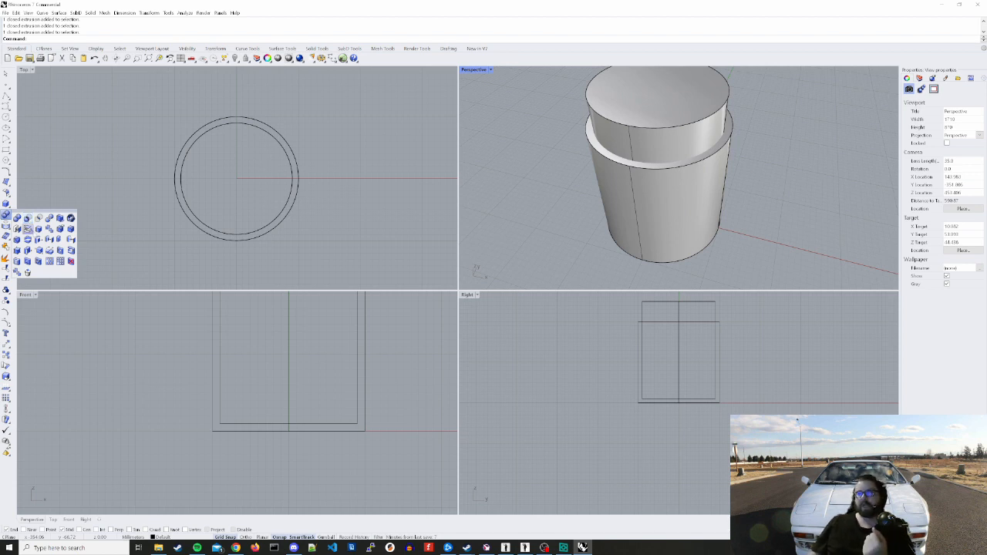
pyautogui.click(533, 223)
pyautogui.click(613, 208)
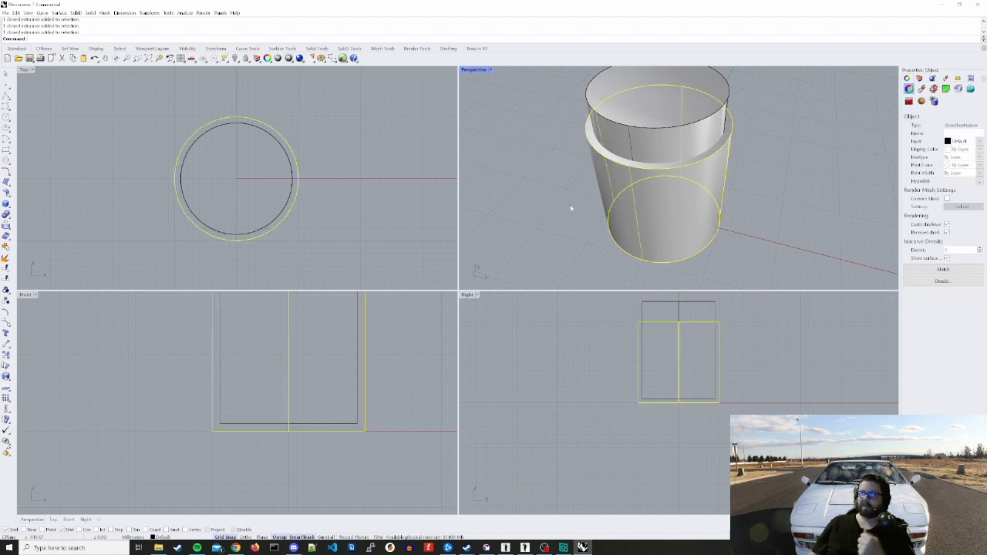
pyautogui.click(374, 188)
# Subtract the taller inner cylinder from the outer cylinder with Boolean Difference
pyautogui.moveTo(330, 327); pyautogui.dragTo(302, 379, button='right')
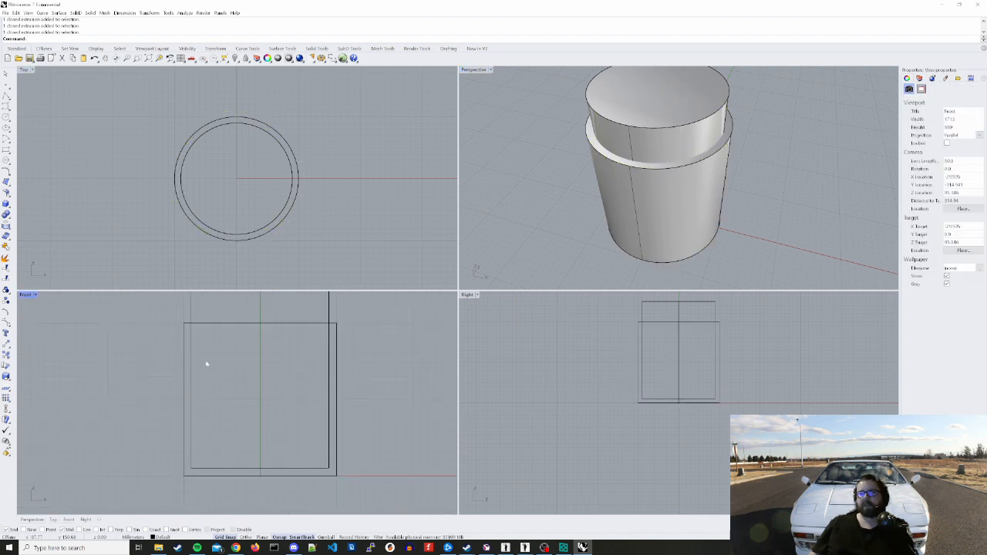
pyautogui.click(183, 360)
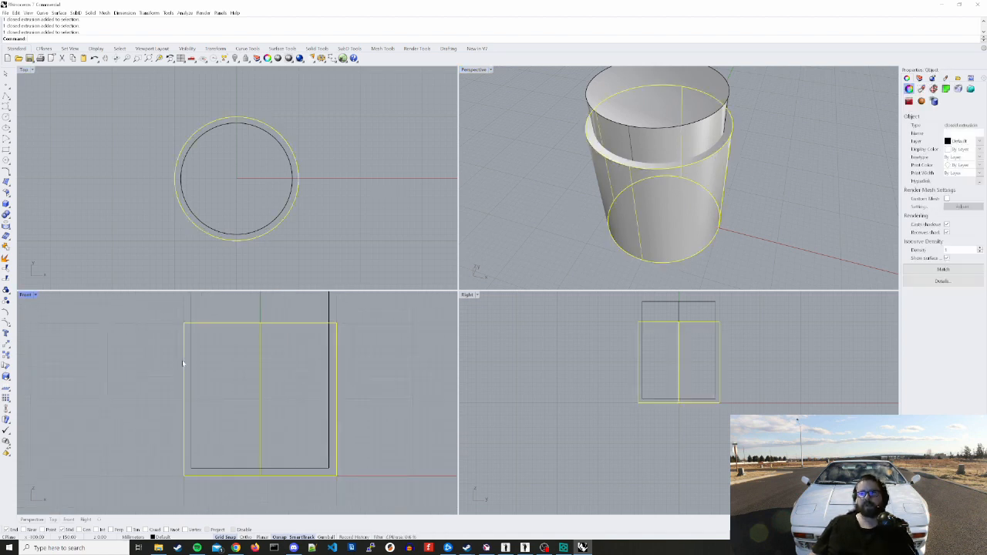
pyautogui.click(7, 213)
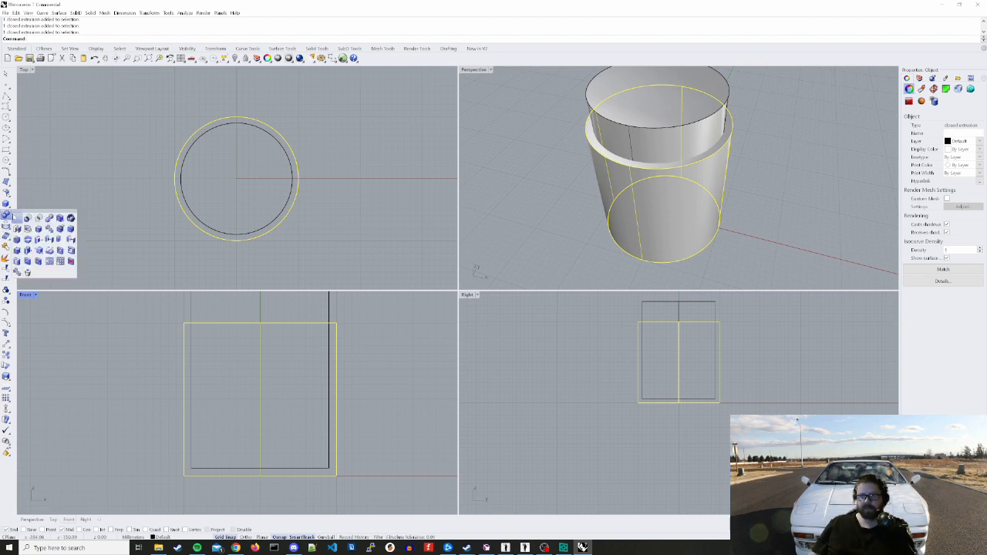
pyautogui.click(24, 219)
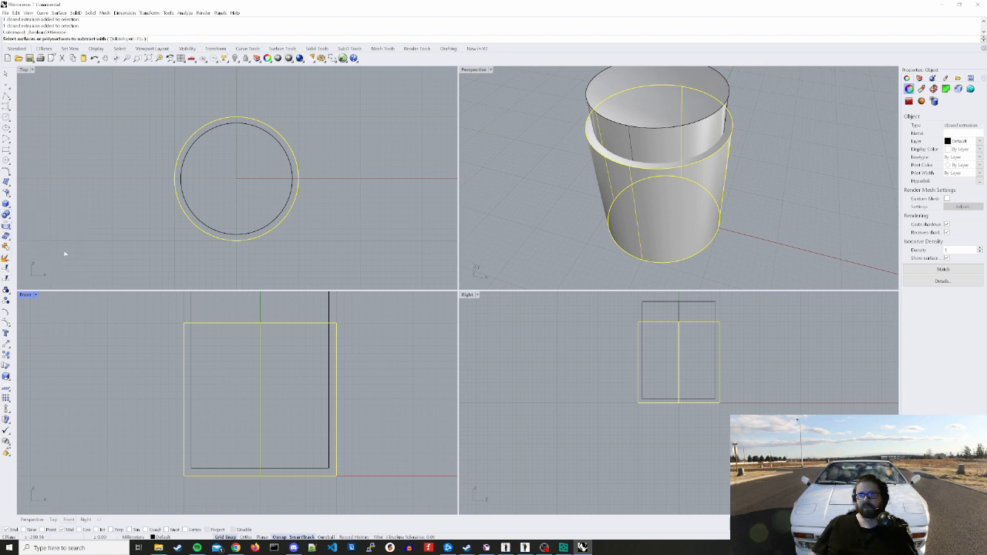
pyautogui.click(191, 302)
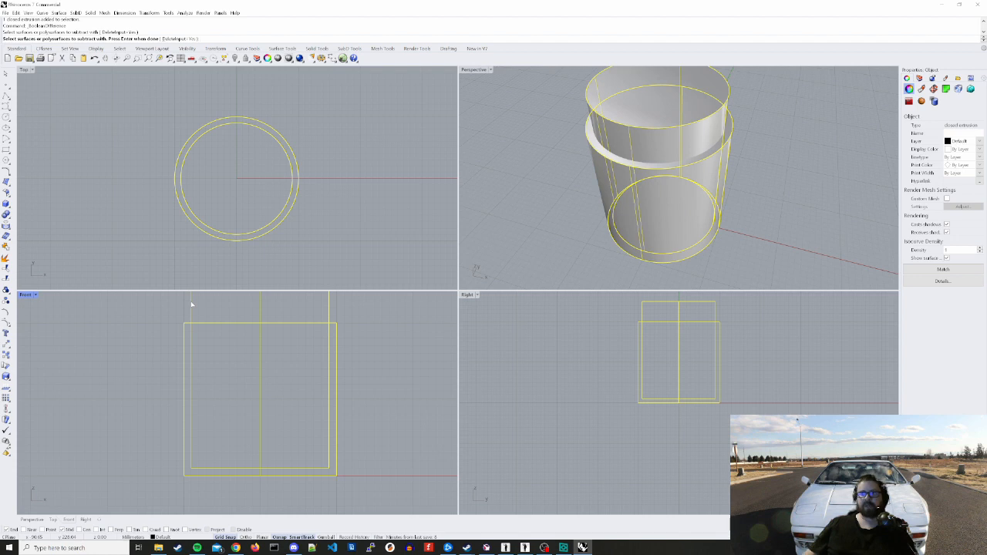
pyautogui.press('Return')
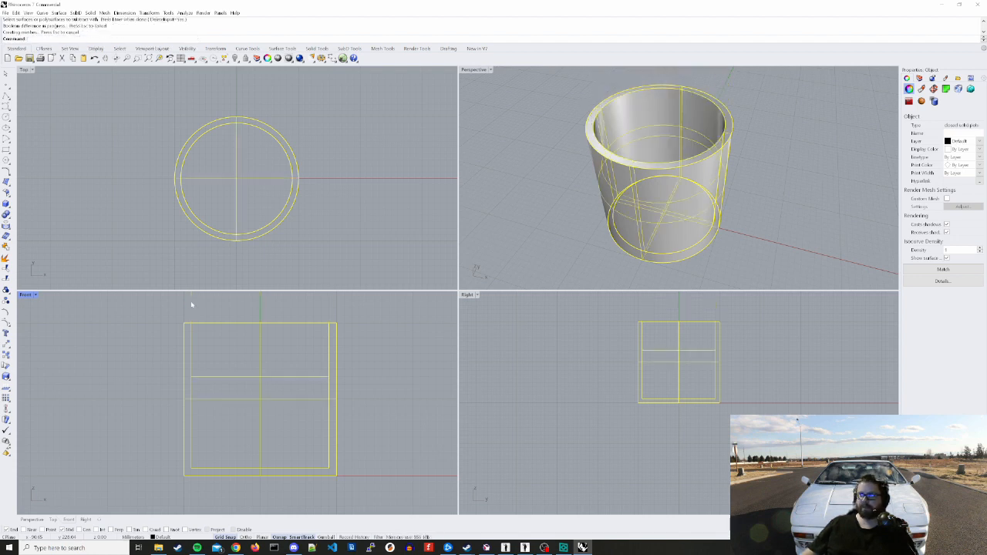
# Examine the hollowed cup's interior, rim and wall from several perspective angles and up close in the right view
pyautogui.click(531, 191)
pyautogui.moveTo(530, 190); pyautogui.dragTo(584, 216, button='right')
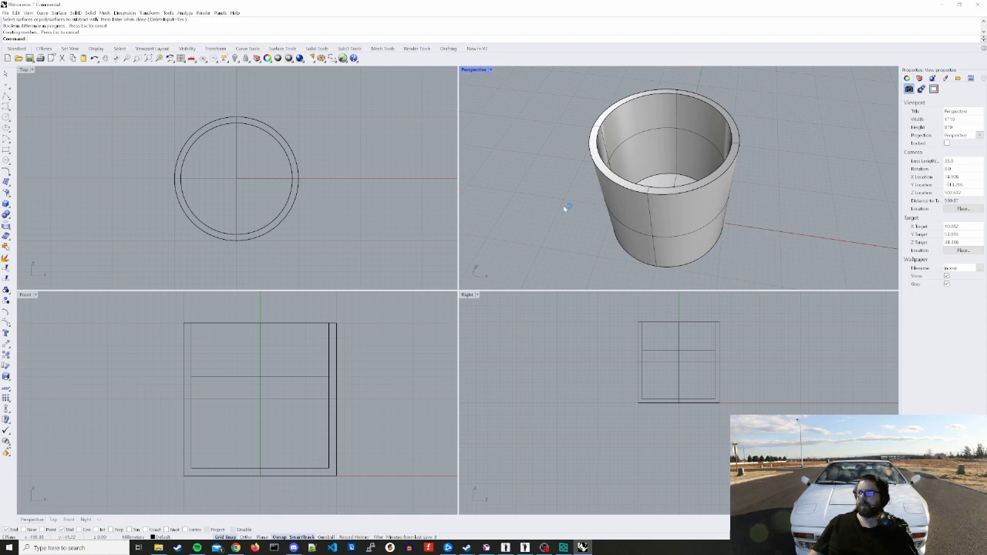
pyautogui.moveTo(564, 205); pyautogui.dragTo(531, 210, button='right')
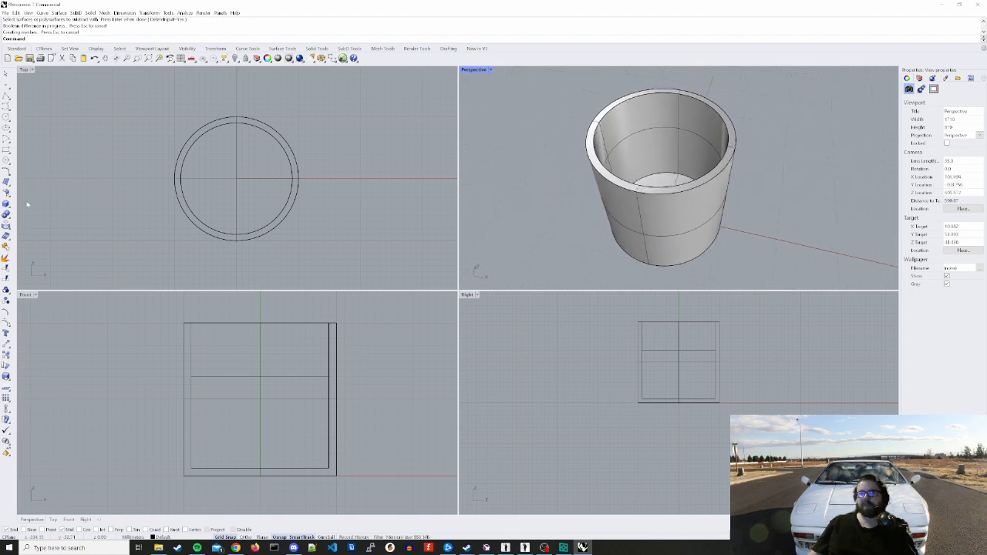
pyautogui.click(6, 217)
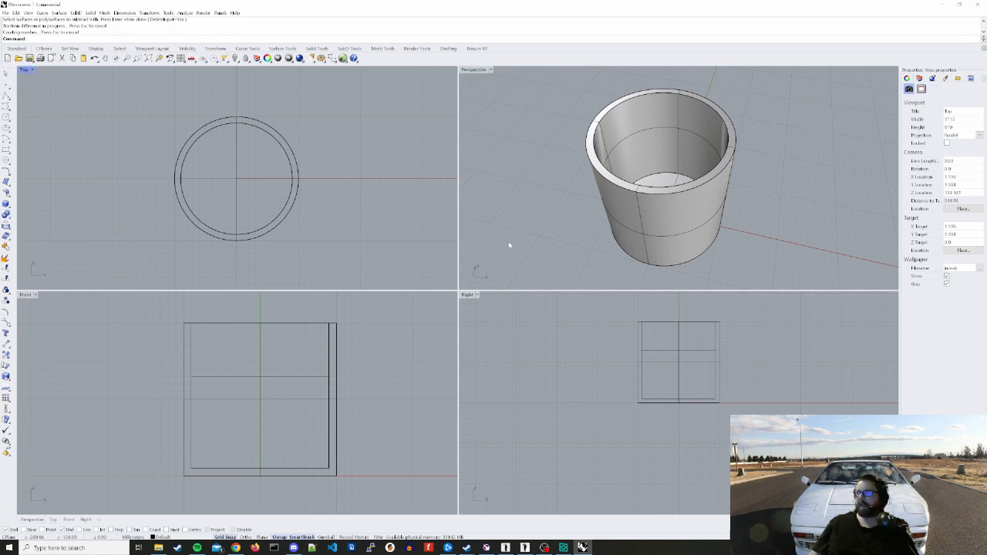
pyautogui.moveTo(507, 244); pyautogui.dragTo(509, 227, button='right')
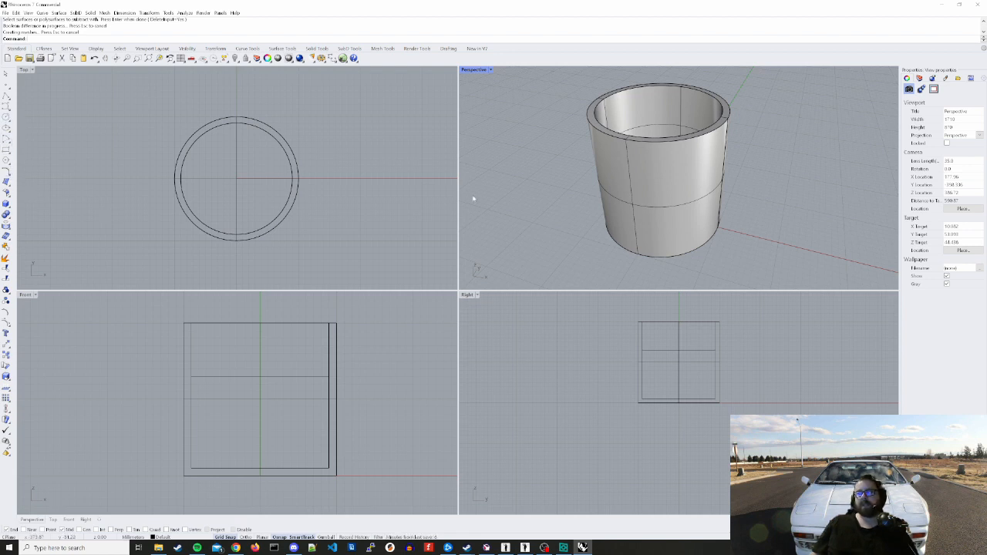
pyautogui.moveTo(725, 364); pyautogui.dragTo(630, 375, button='right')
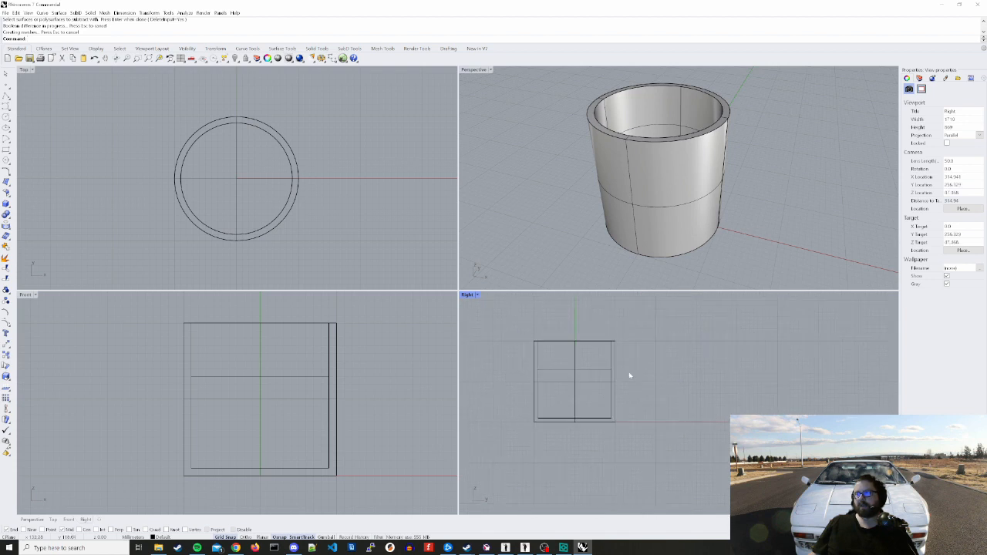
pyautogui.scroll(3, 614, 359)
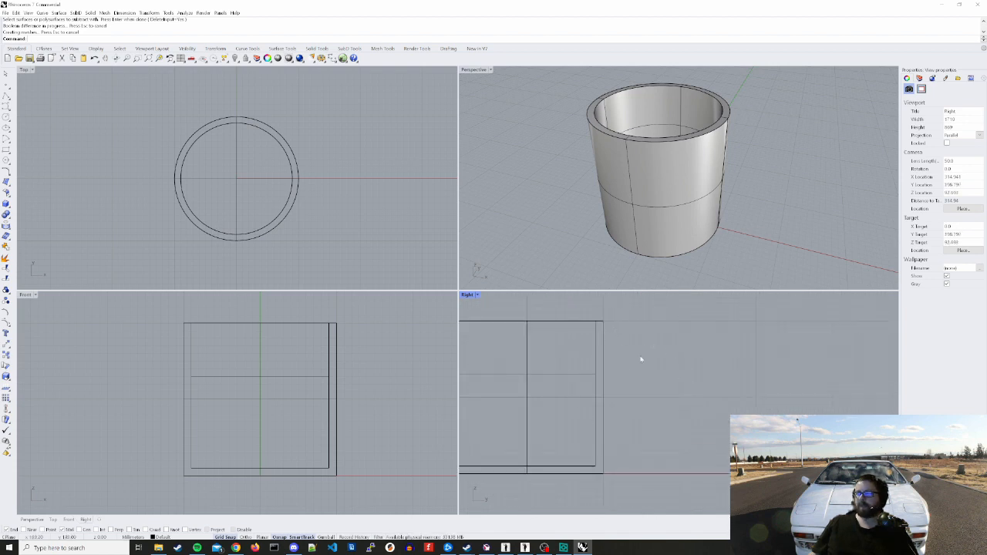
# Draw a C-shaped open curve about 140 mm tall in the right view, bulging outward from the cup's inner wall as the handle path
pyautogui.click(6, 106)
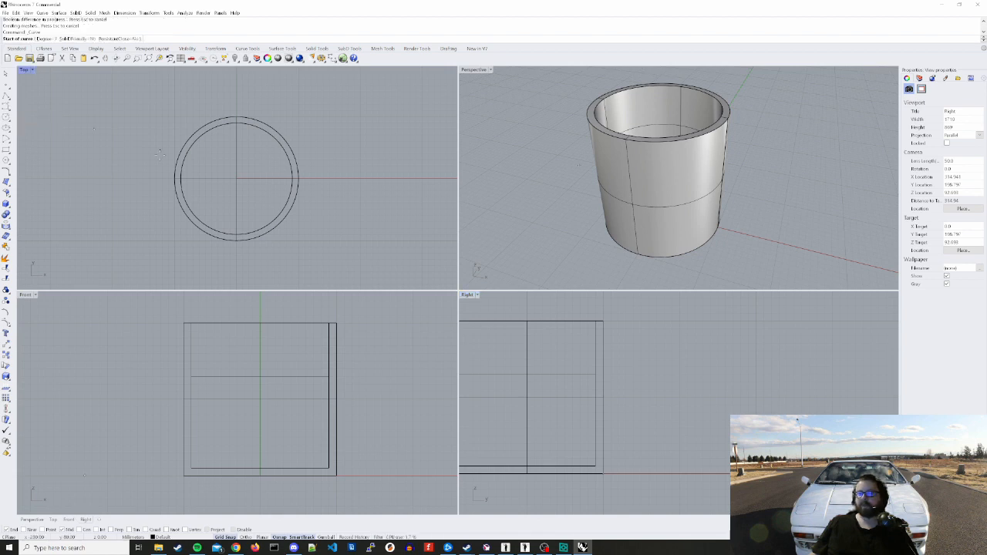
pyautogui.click(597, 343)
pyautogui.click(633, 344)
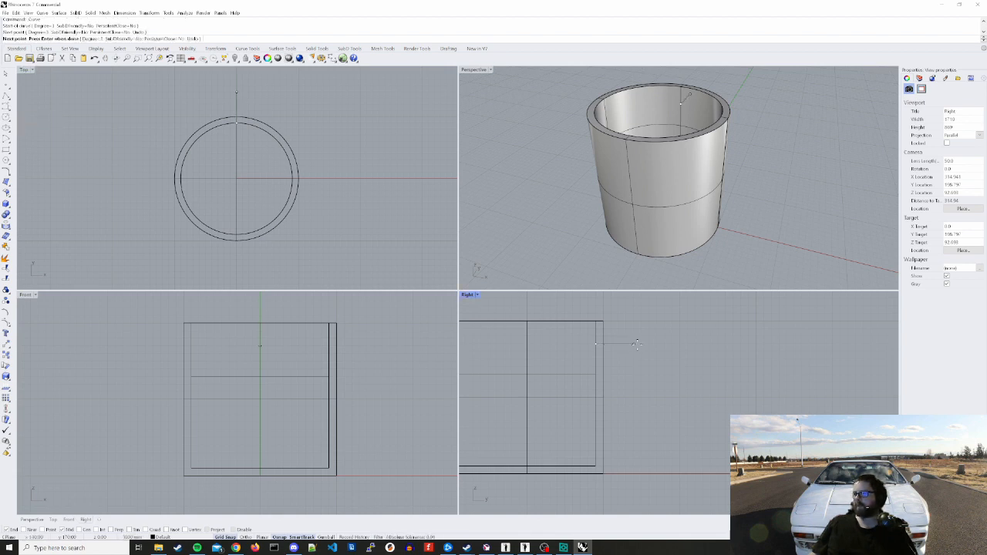
pyautogui.click(656, 391)
pyautogui.click(651, 434)
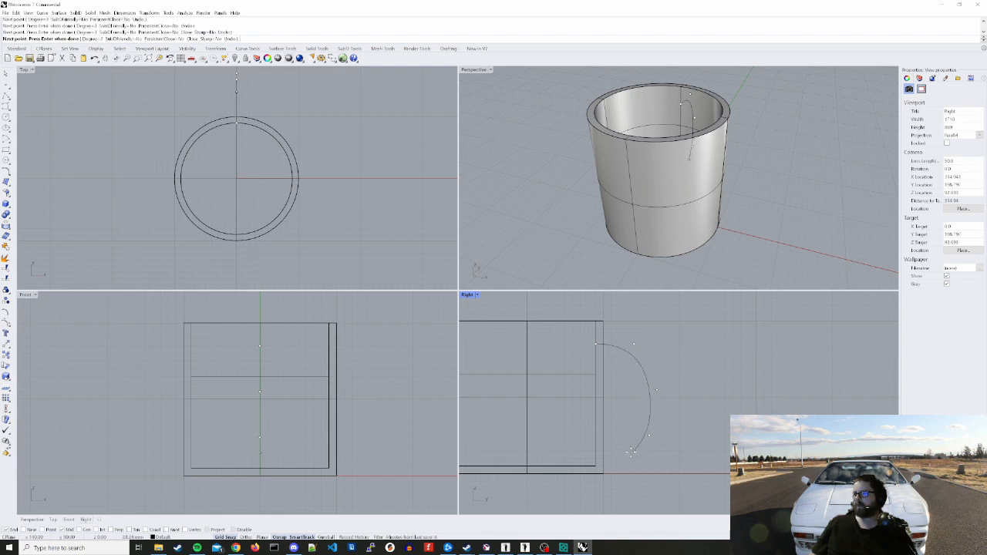
pyautogui.click(596, 452)
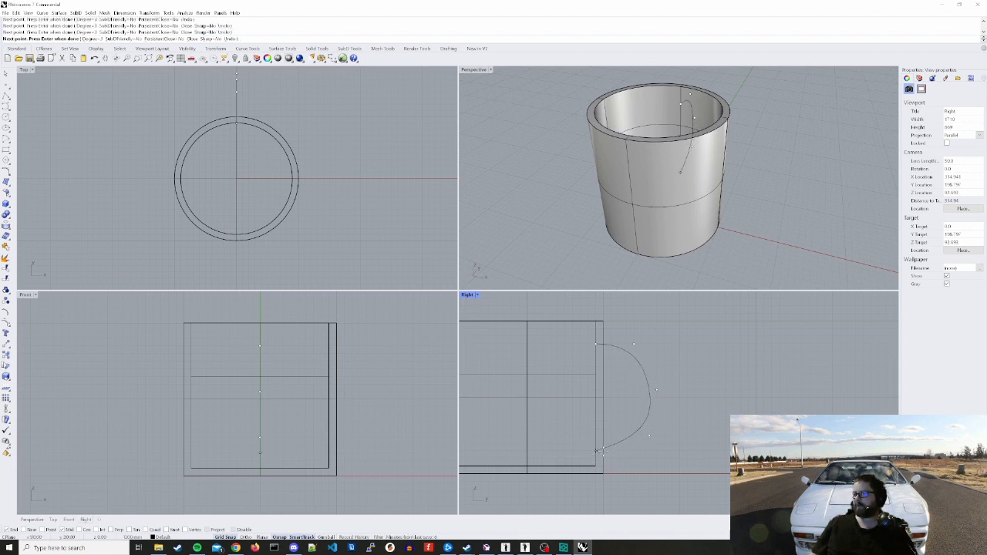
pyautogui.press('Return')
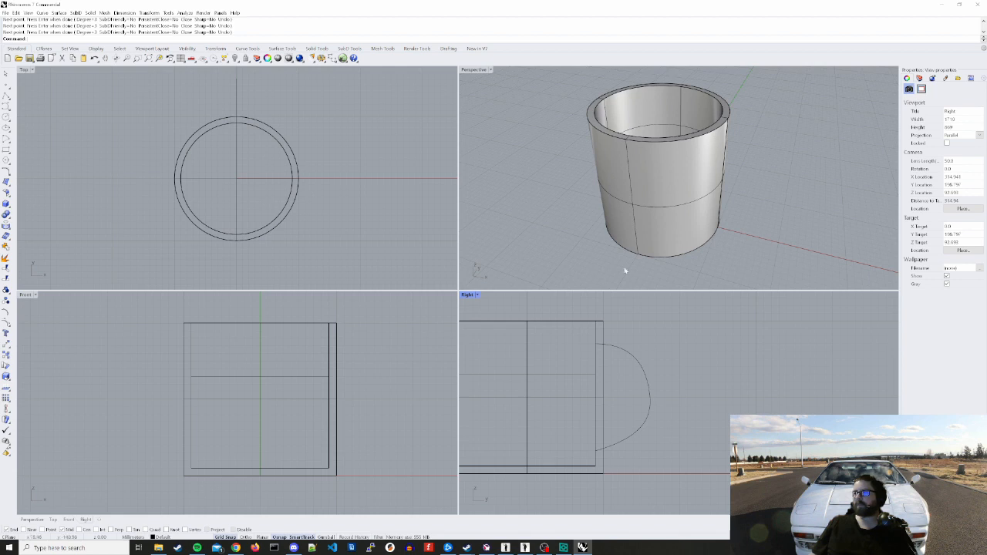
# Draw a circle of about 10 mm radius in the front view, centred on the handle curve's upper end
pyautogui.click(624, 356)
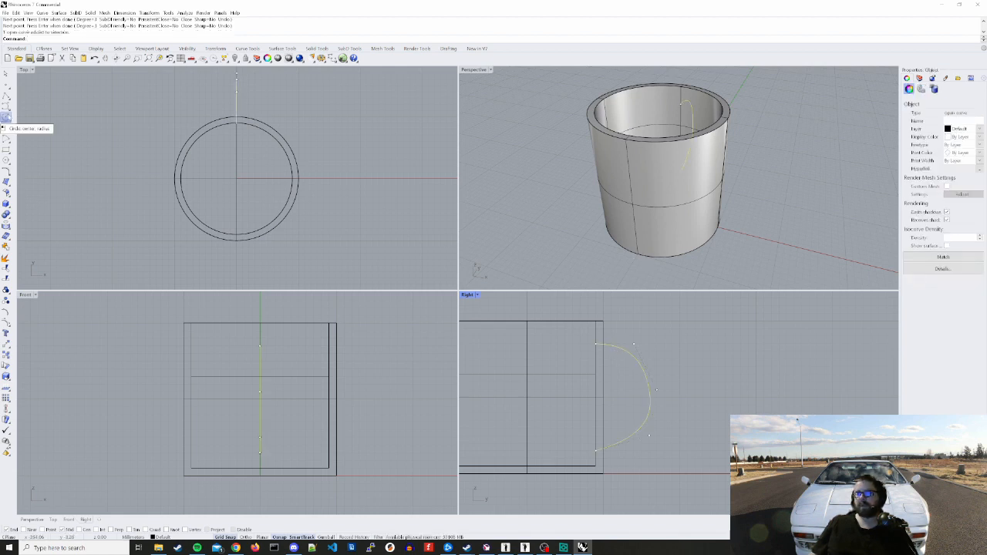
pyautogui.click(6, 118)
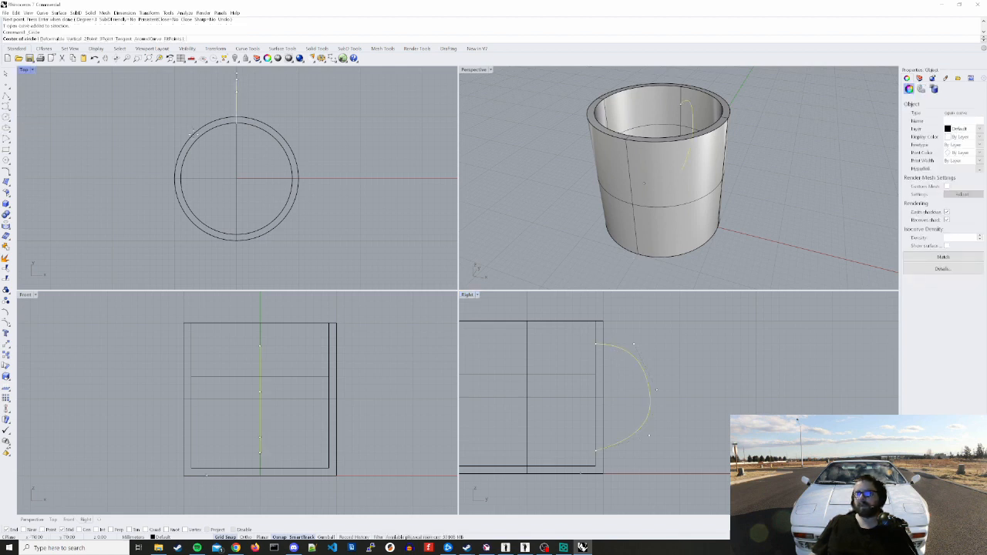
pyautogui.click(259, 347)
pyautogui.press('Return')
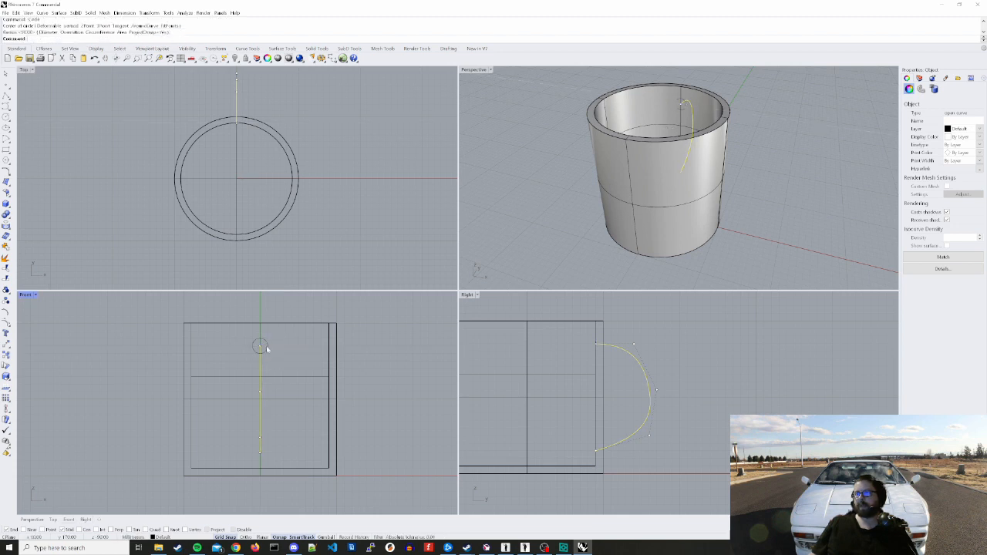
# Move the circle straight up about 10 mm so its lowest point meets the handle curve's upper end
pyautogui.moveTo(266, 347); pyautogui.dragTo(267, 343)
pyautogui.click(579, 353)
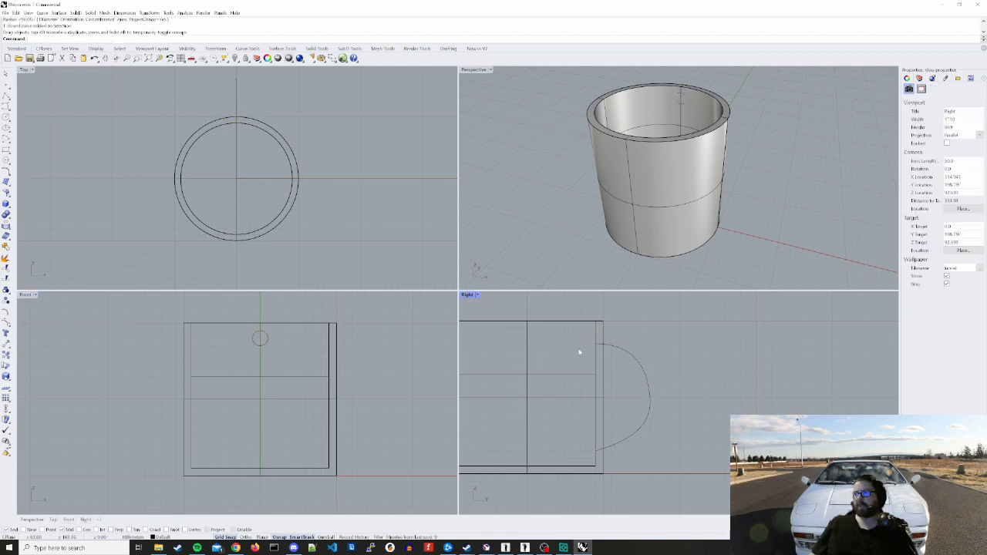
pyautogui.click(597, 344)
pyautogui.click(597, 338)
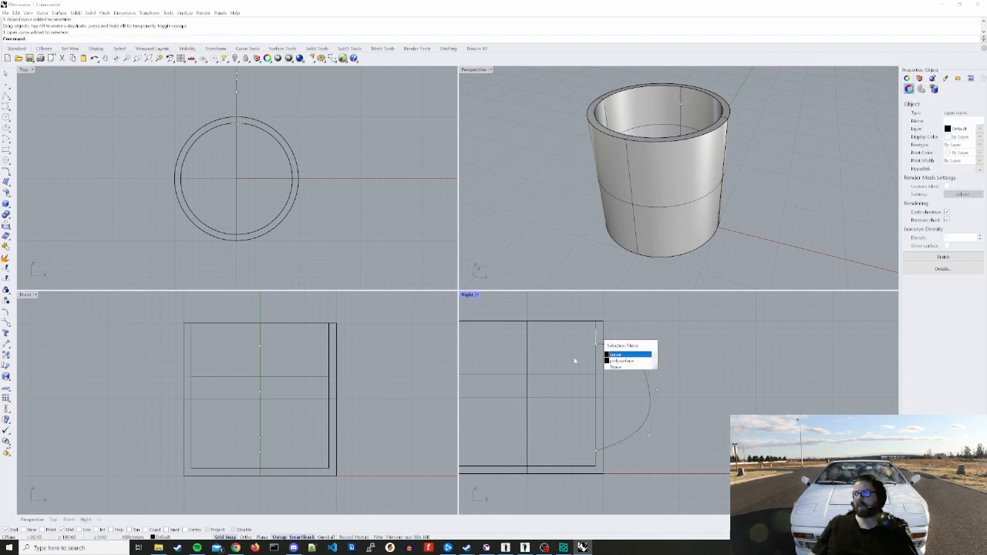
pyautogui.click(574, 357)
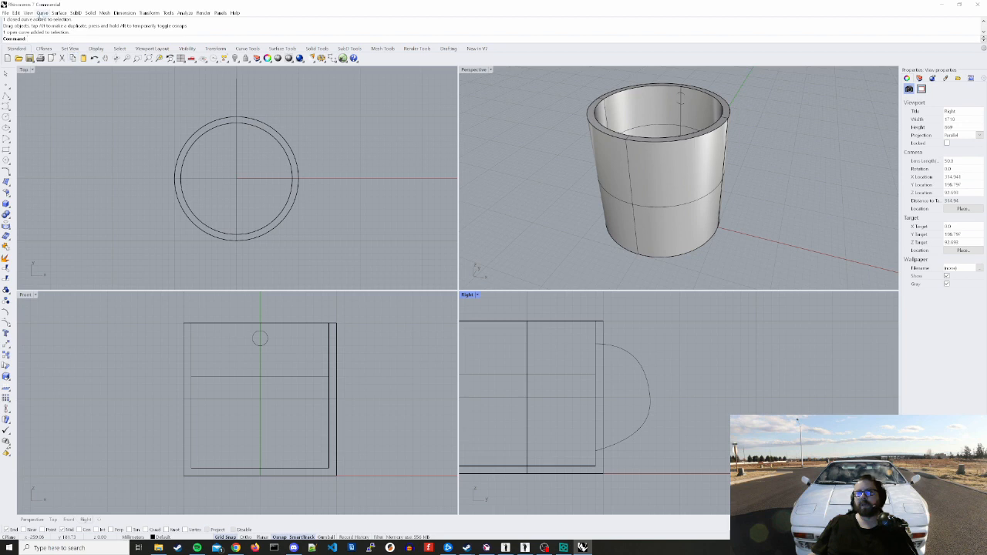
# Sweep the circle along the handle curve with Sweep 1 Rail, keeping the Freeform frame style and unchanged cross sections
pyautogui.click(42, 13)
pyautogui.moveTo(58, 13)
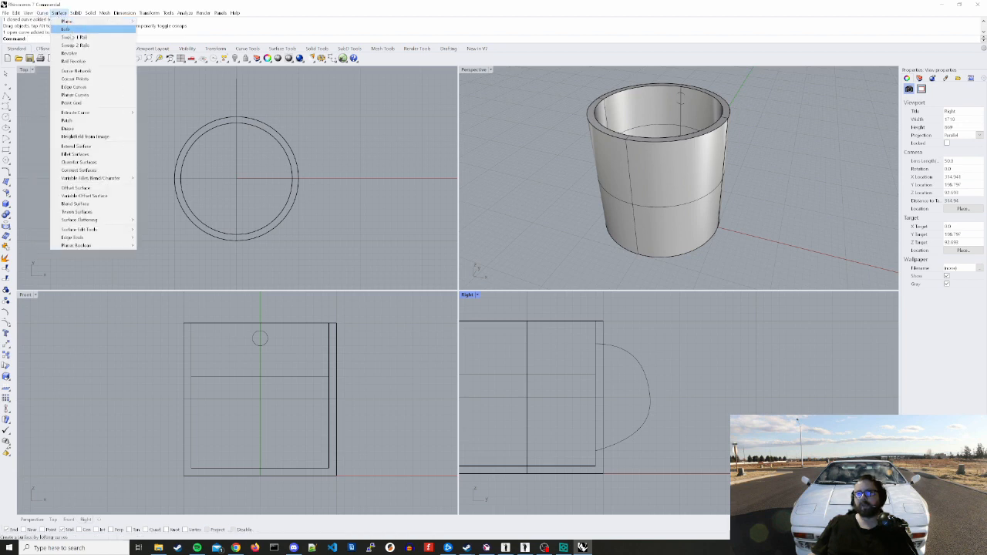
pyautogui.click(68, 31)
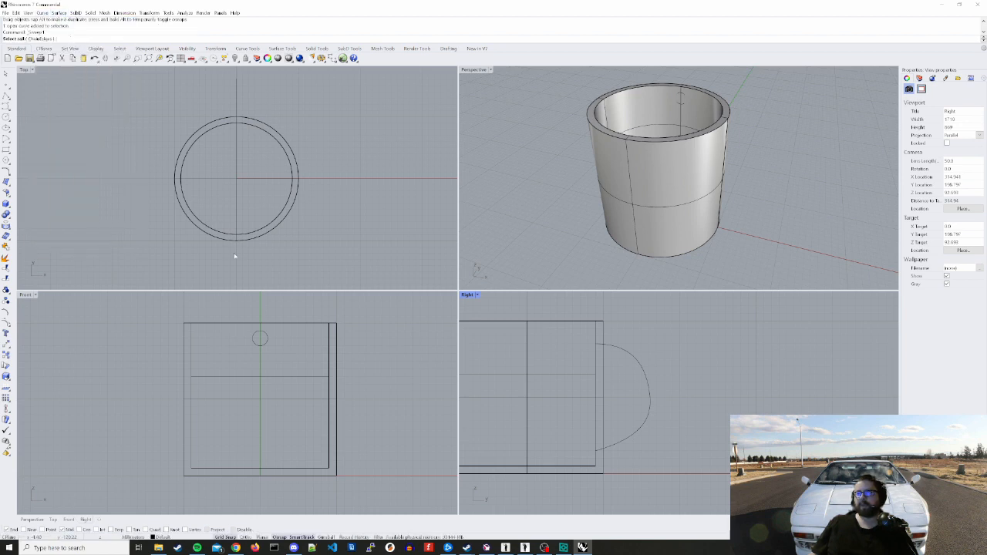
pyautogui.click(617, 354)
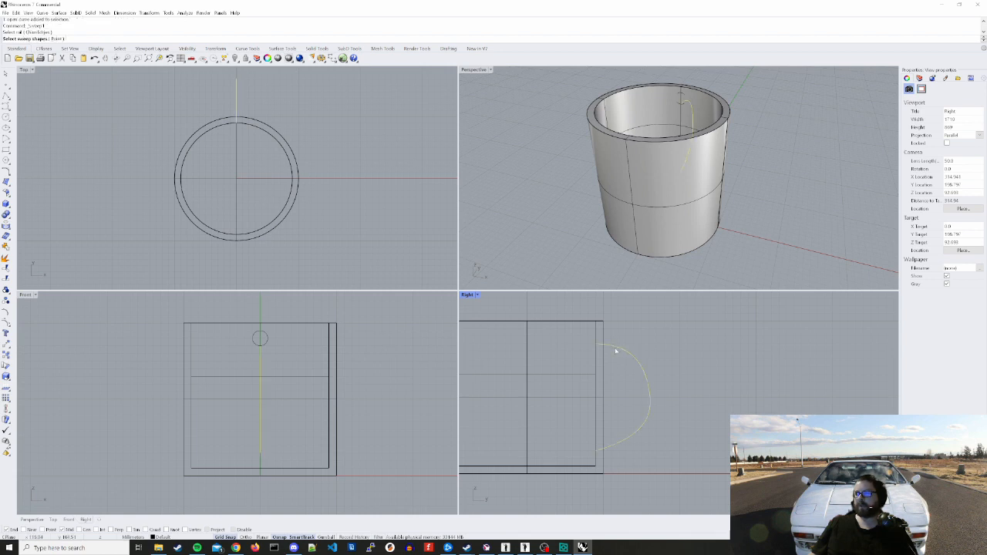
pyautogui.click(267, 338)
pyautogui.press('Return')
pyautogui.press('Return')
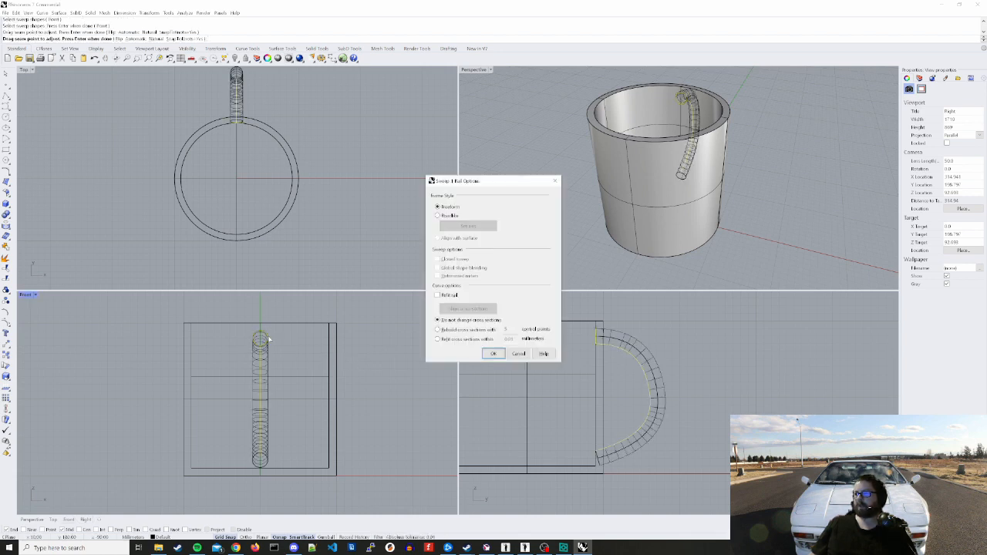
pyautogui.press('Return')
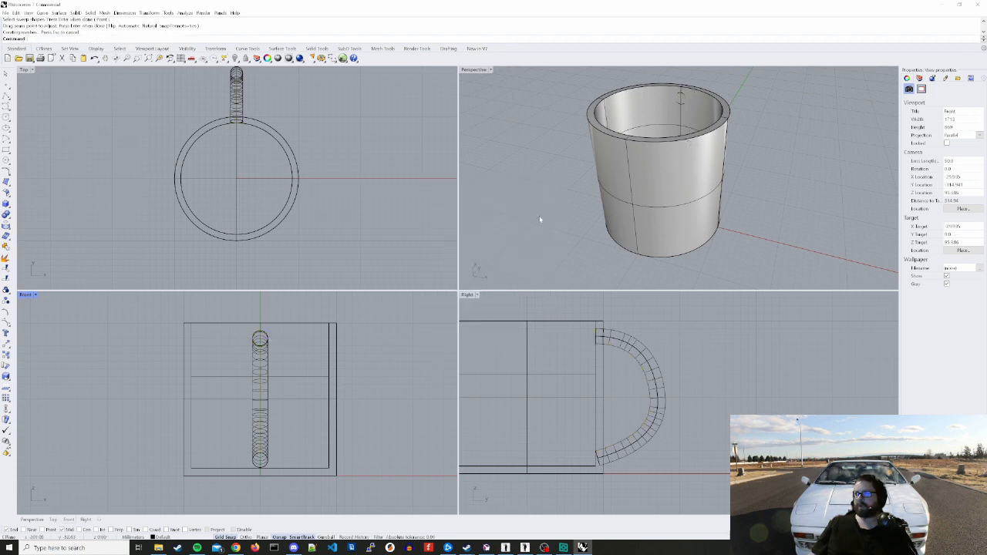
pyautogui.moveTo(540, 218); pyautogui.dragTo(475, 211, button='right')
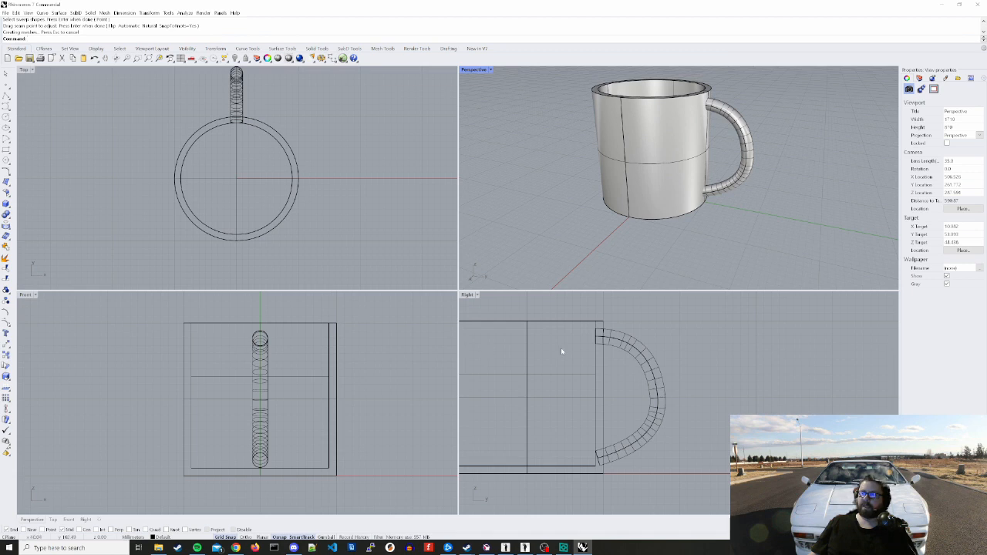
# Delete the swept handle surface, keeping its circle and rail curve
pyautogui.click(611, 343)
pyautogui.click(632, 369)
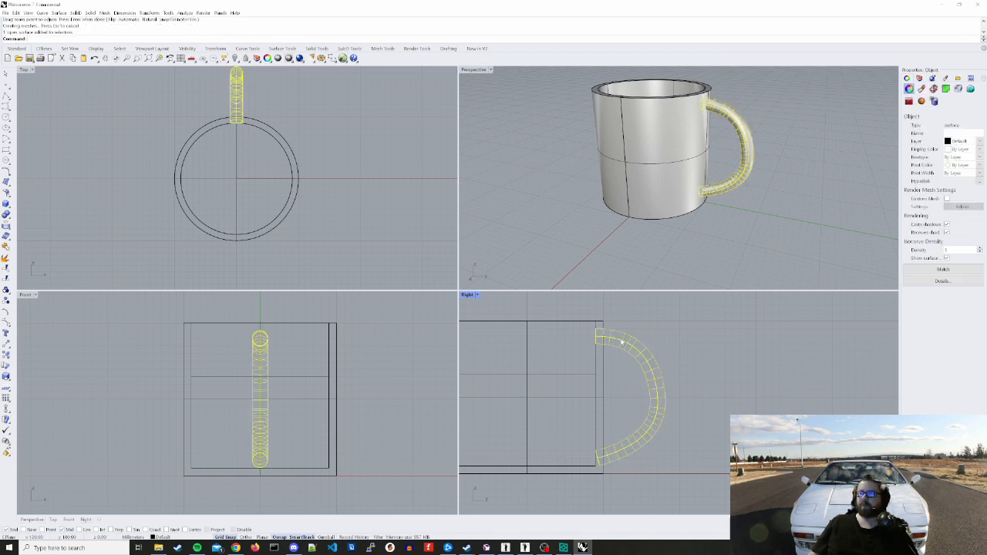
pyautogui.click(643, 330)
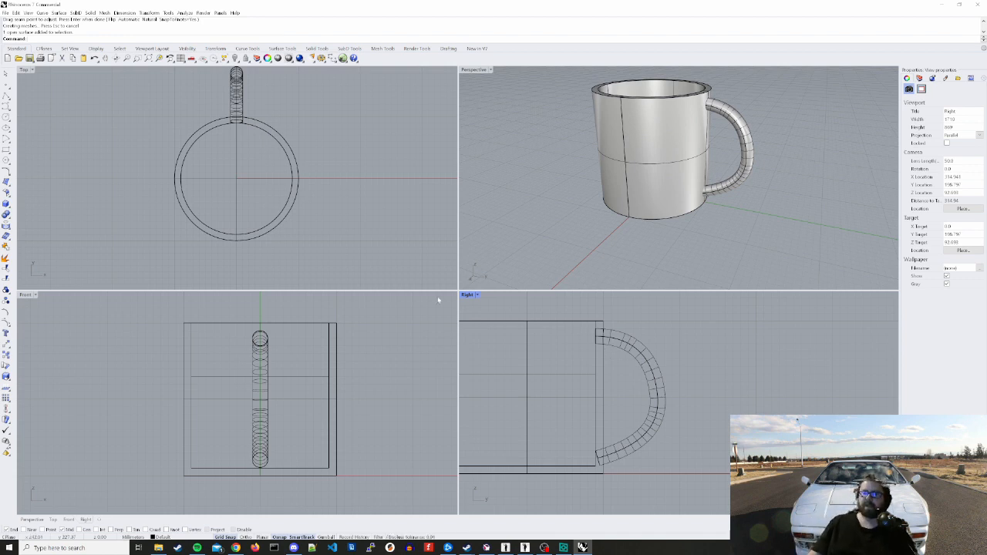
pyautogui.click(340, 213)
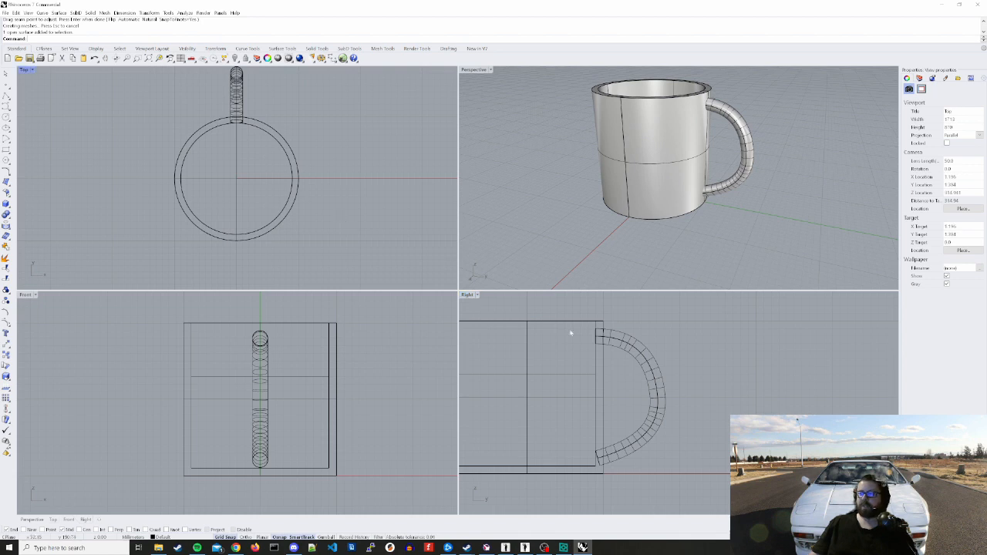
pyautogui.click(632, 339)
pyautogui.press('Delete')
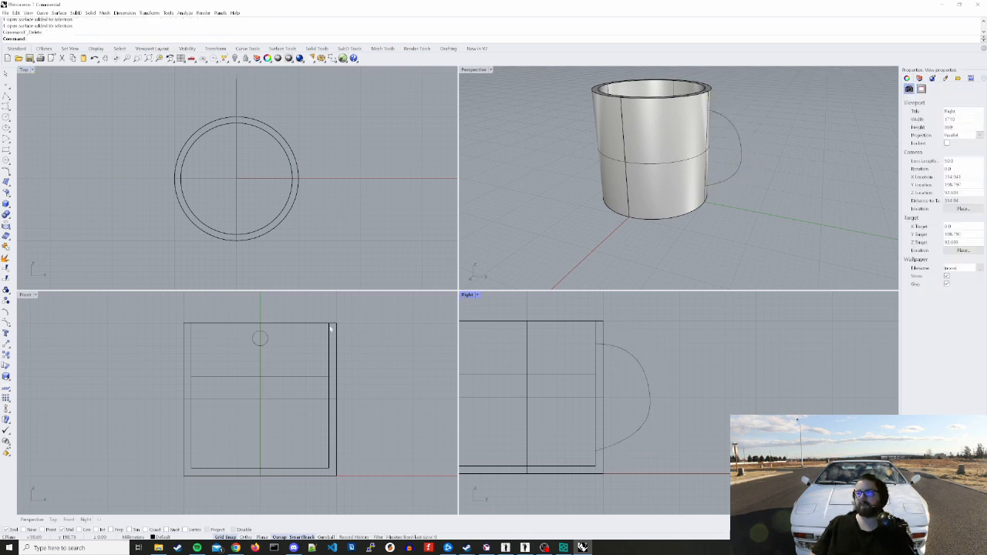
# Examine how the circle profile sits relative to the handle curve's ends, up close in the front and right views
pyautogui.click(268, 342)
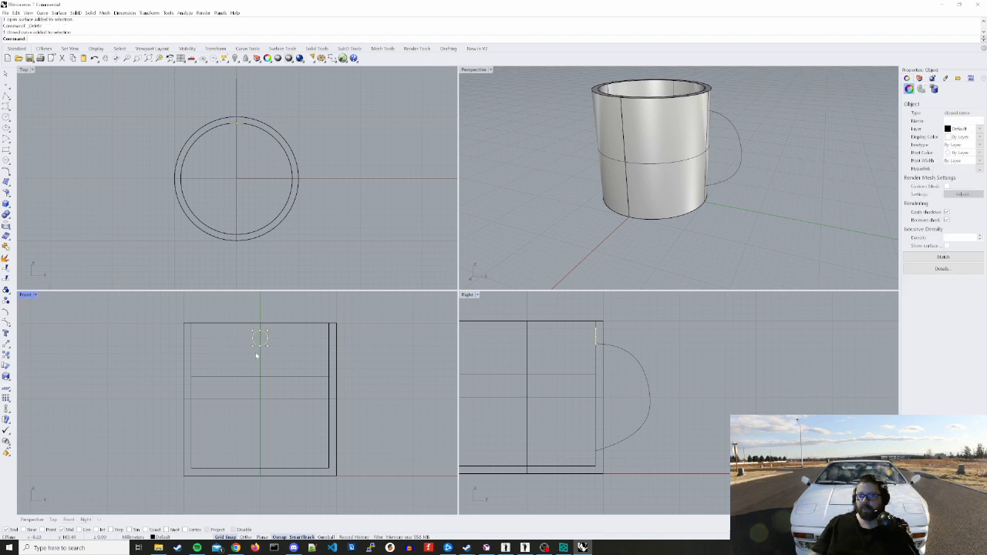
pyautogui.scroll(5, 266, 343)
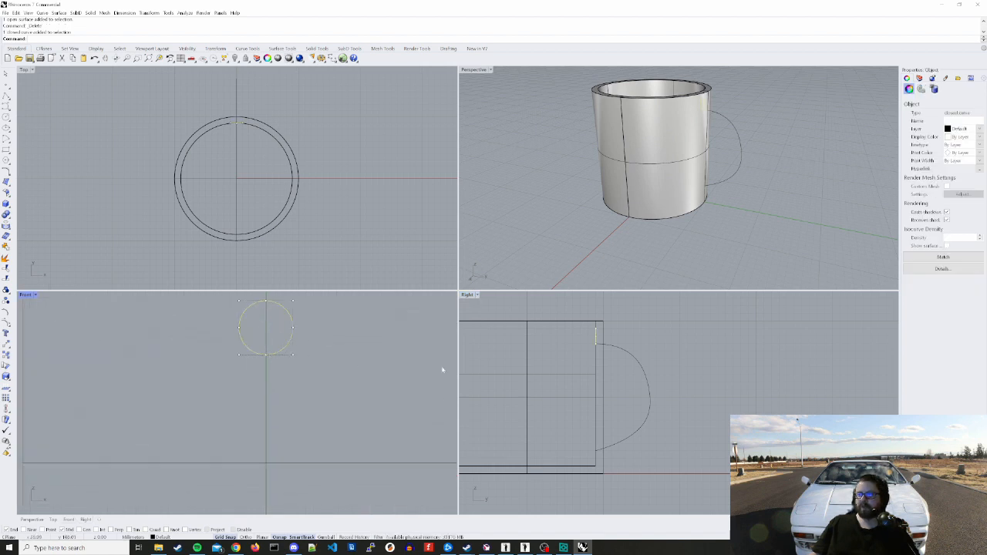
pyautogui.scroll(7, 584, 342)
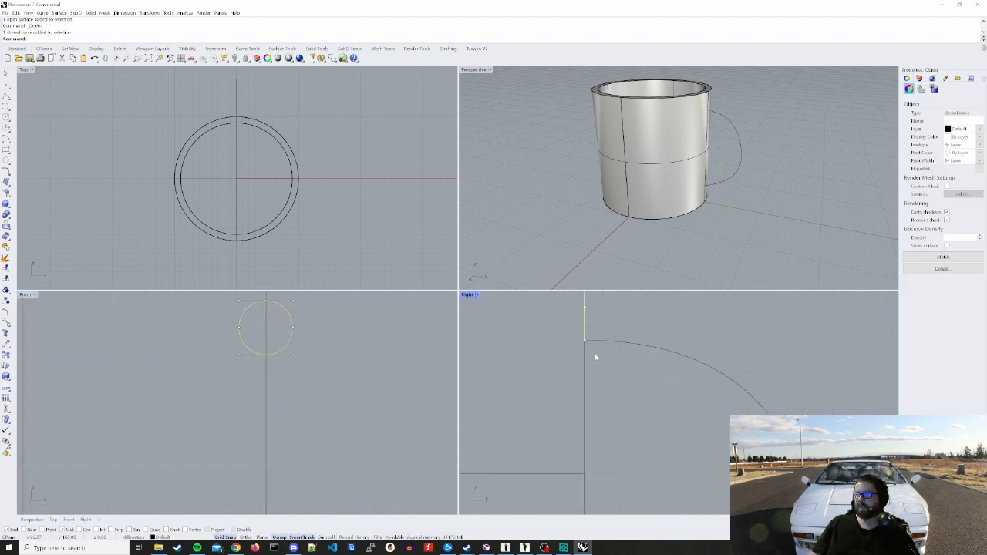
pyautogui.scroll(-4, 552, 423)
pyautogui.click(598, 370)
pyautogui.press('Escape')
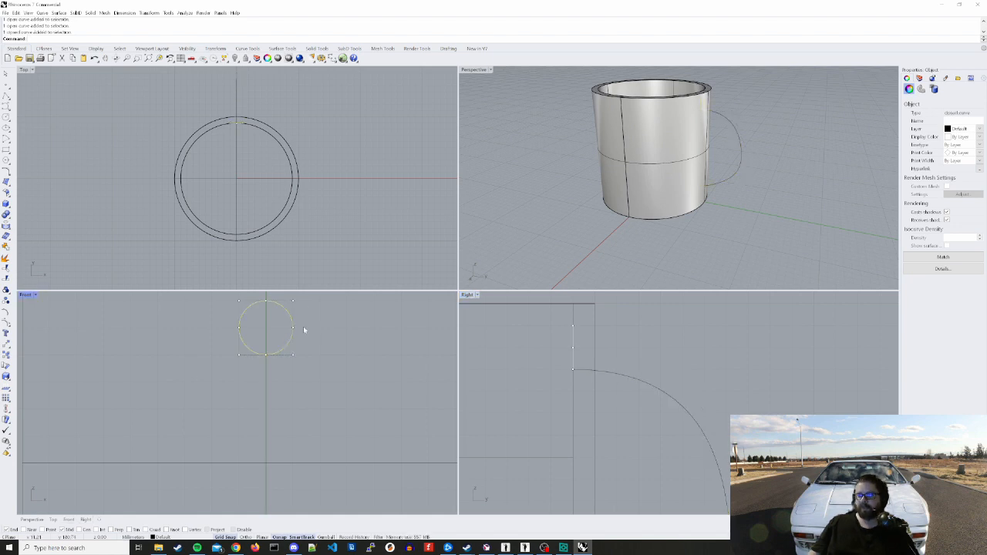
pyautogui.moveTo(548, 361); pyautogui.dragTo(551, 322, button='right')
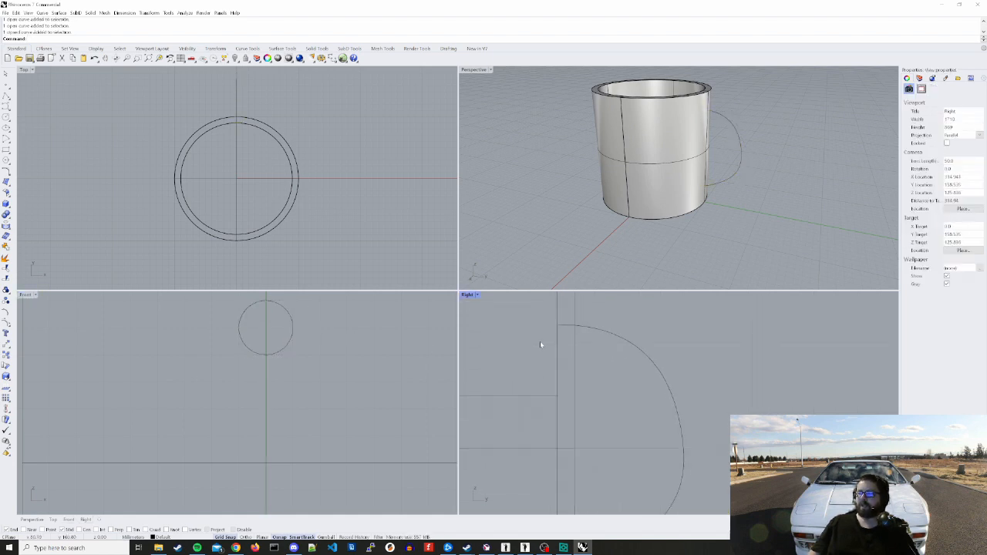
pyautogui.scroll(-3, 544, 343)
pyautogui.click(293, 320)
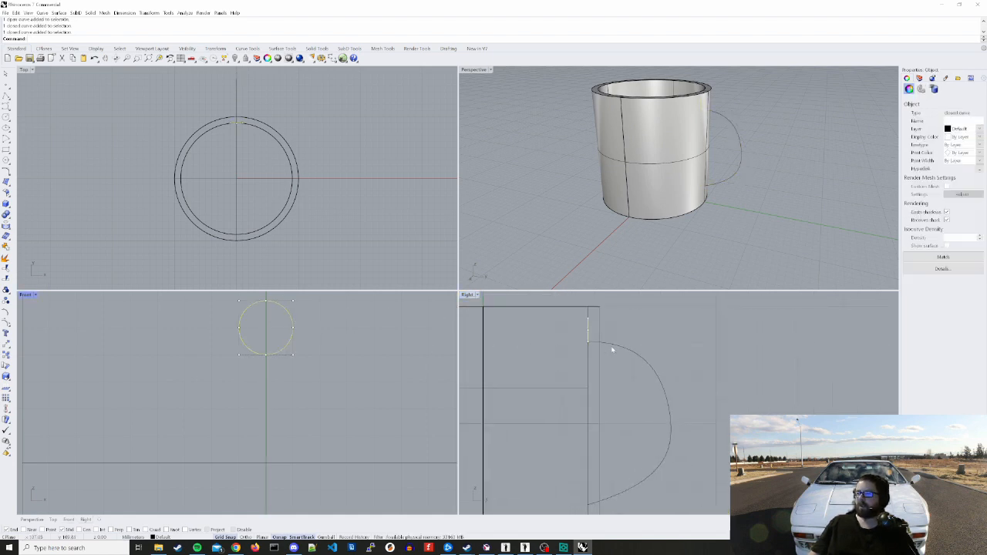
pyautogui.moveTo(682, 502); pyautogui.dragTo(589, 448, button='right')
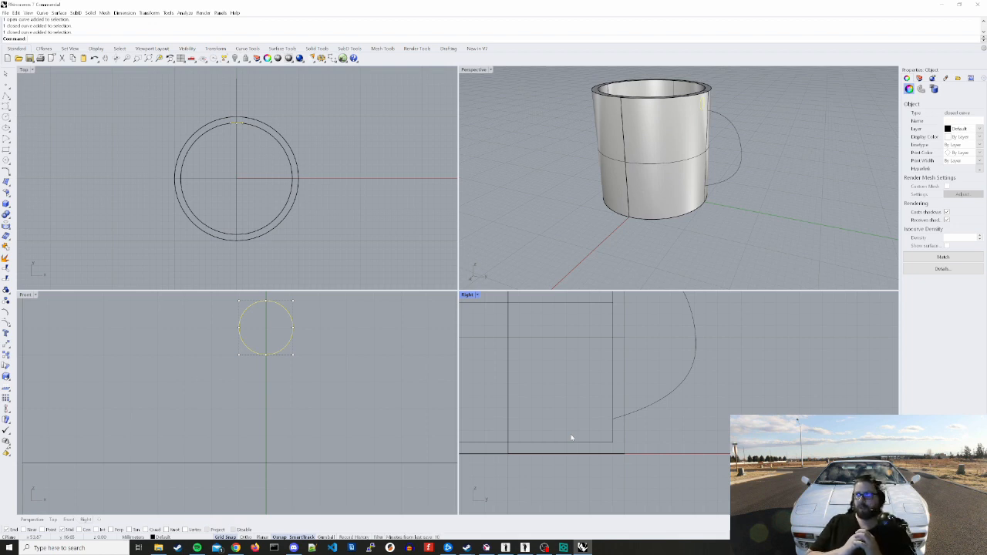
pyautogui.moveTo(609, 341); pyautogui.dragTo(586, 398, button='right')
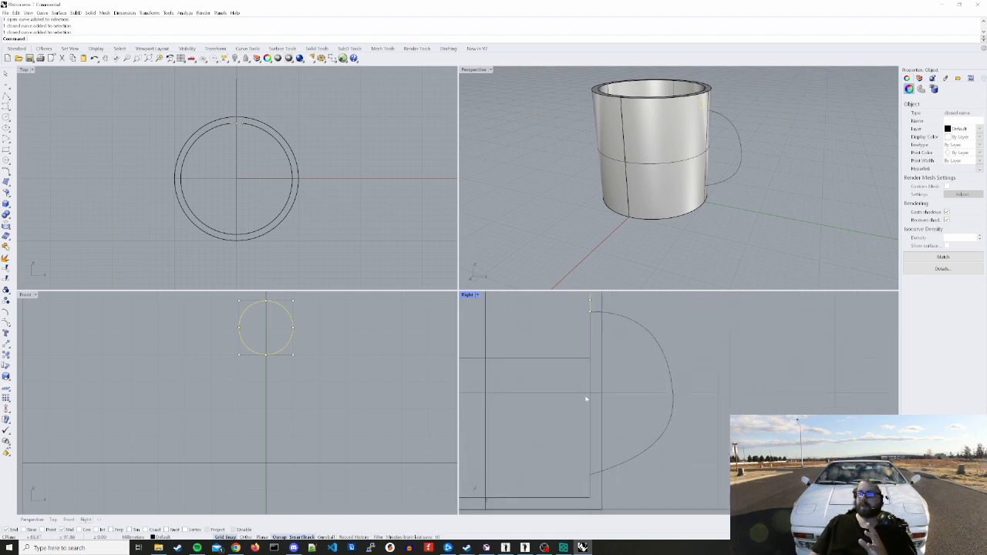
pyautogui.click(628, 394)
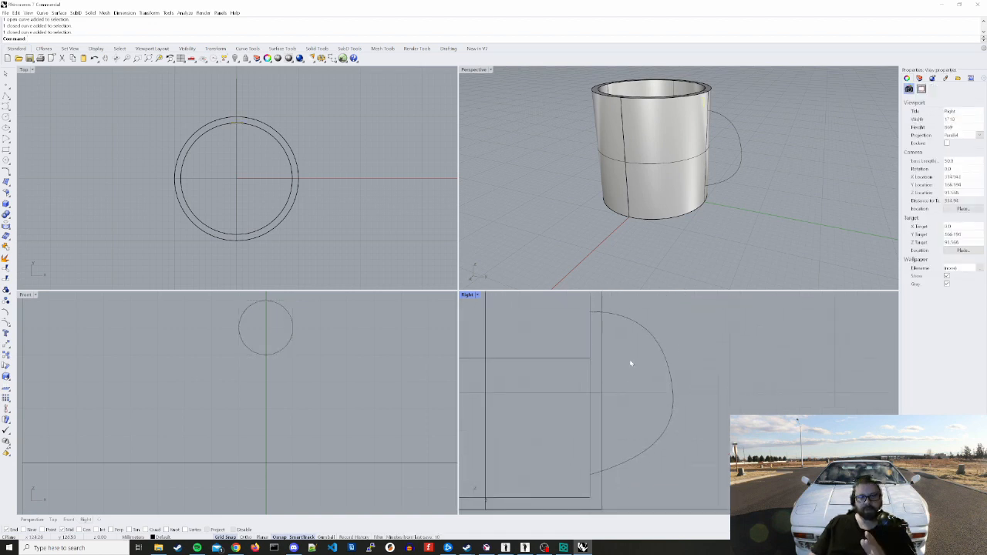
pyautogui.moveTo(631, 364); pyautogui.dragTo(630, 381, button='right')
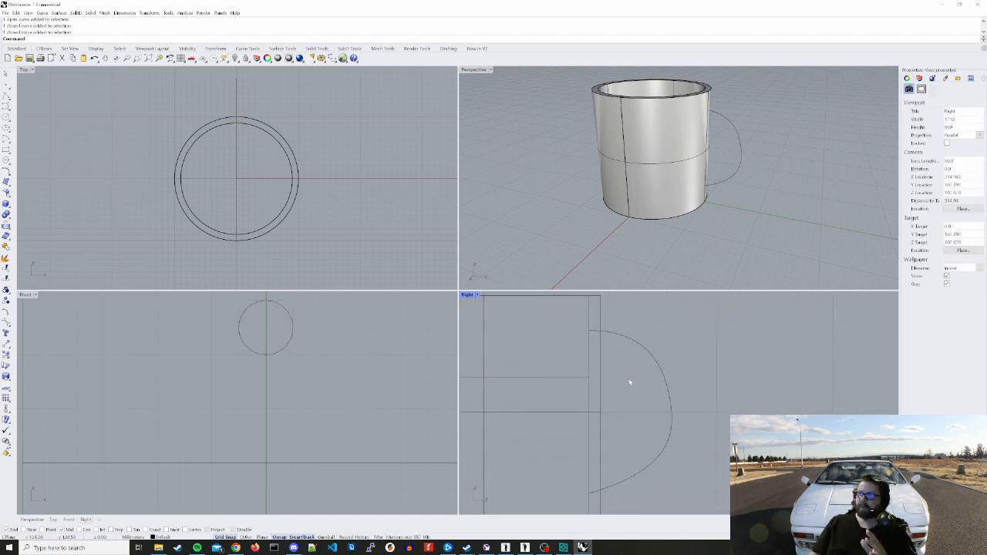
# Move the circle about 10 mm sideways and 10 mm down in the front view, offsetting it from the handle curve
pyautogui.click(292, 328)
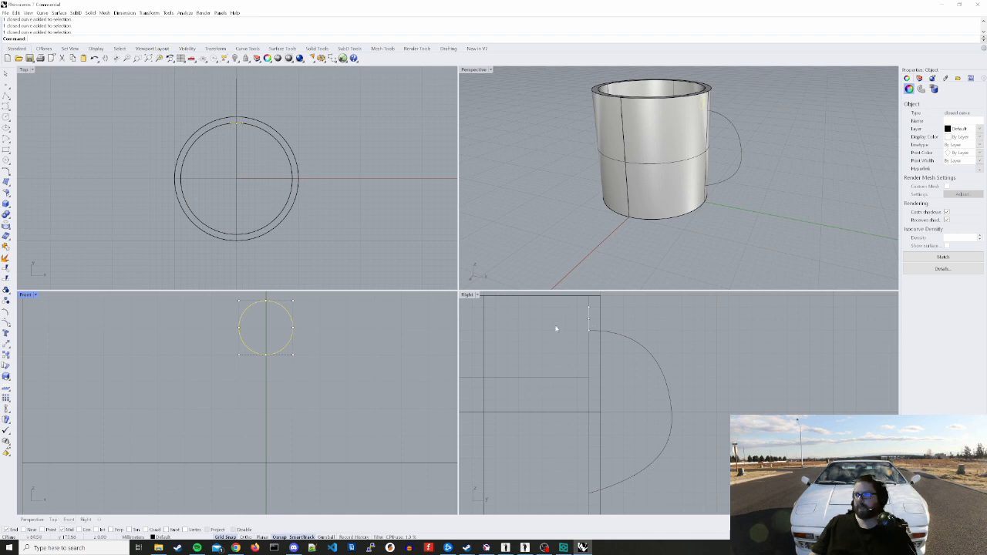
pyautogui.moveTo(289, 340); pyautogui.dragTo(317, 365)
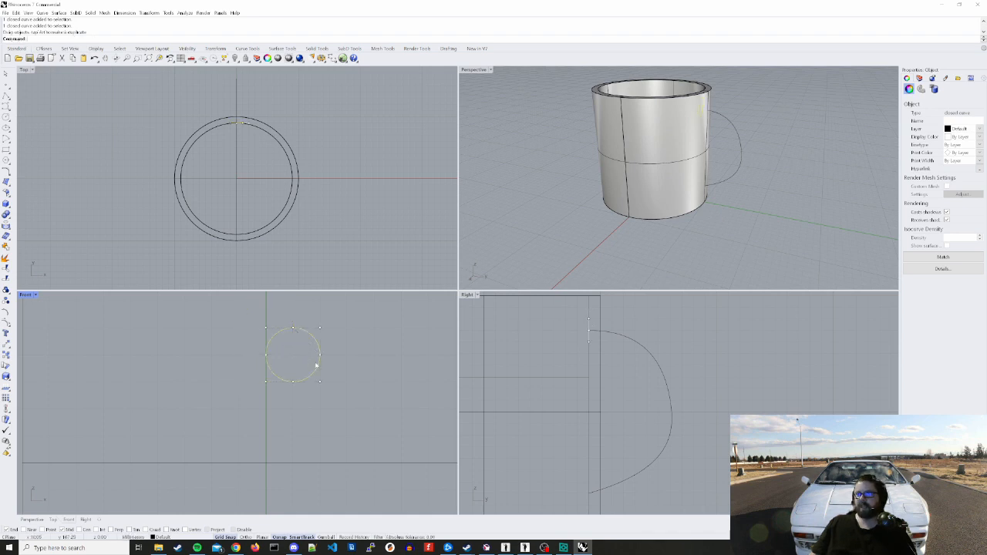
pyautogui.click(562, 336)
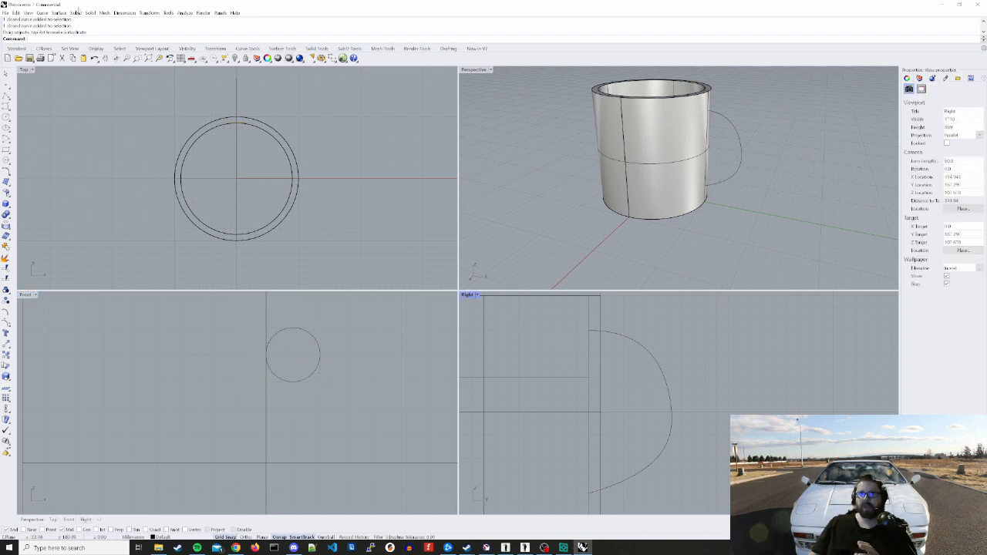
pyautogui.click(58, 13)
pyautogui.click(90, 106)
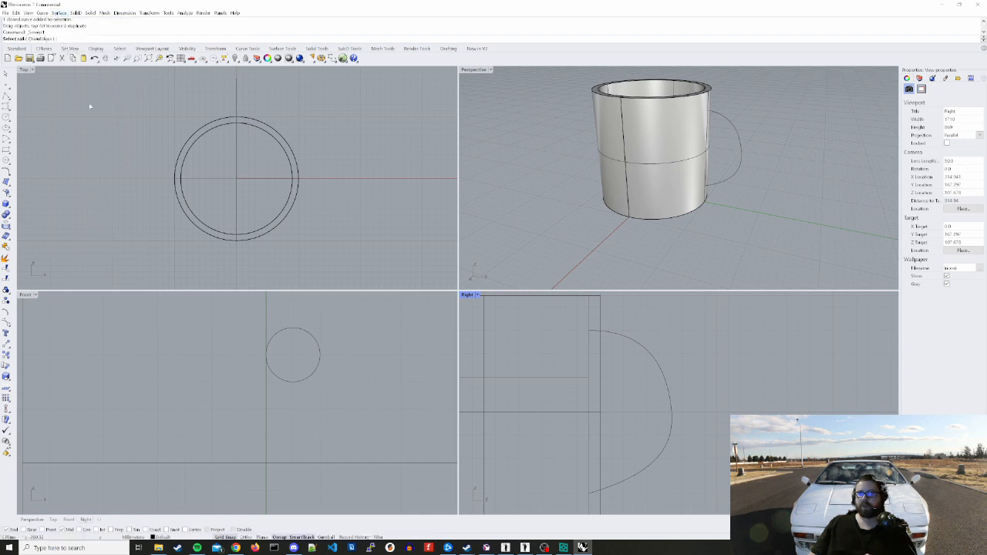
pyautogui.click(616, 335)
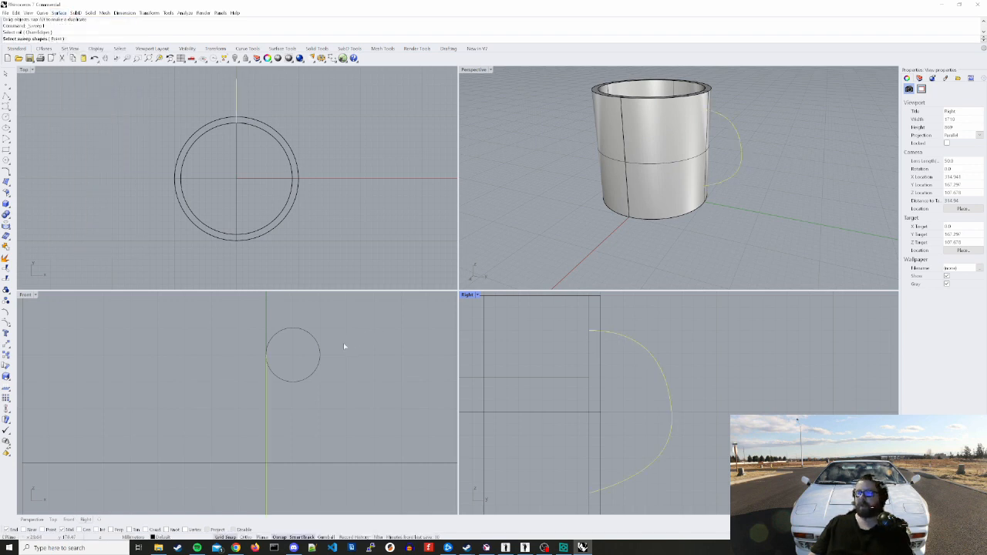
pyautogui.press('Return')
pyautogui.click(321, 352)
pyautogui.press('Return')
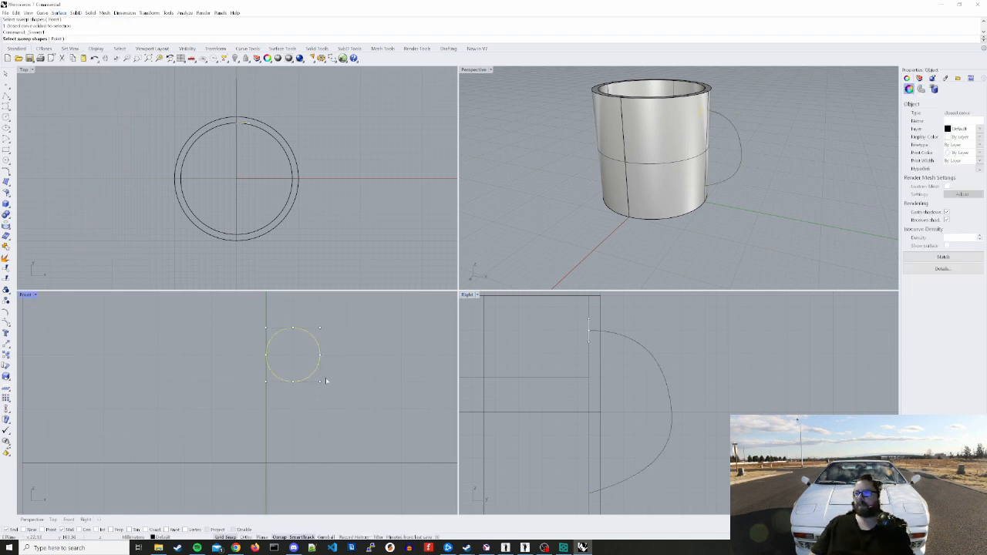
pyautogui.press('Escape')
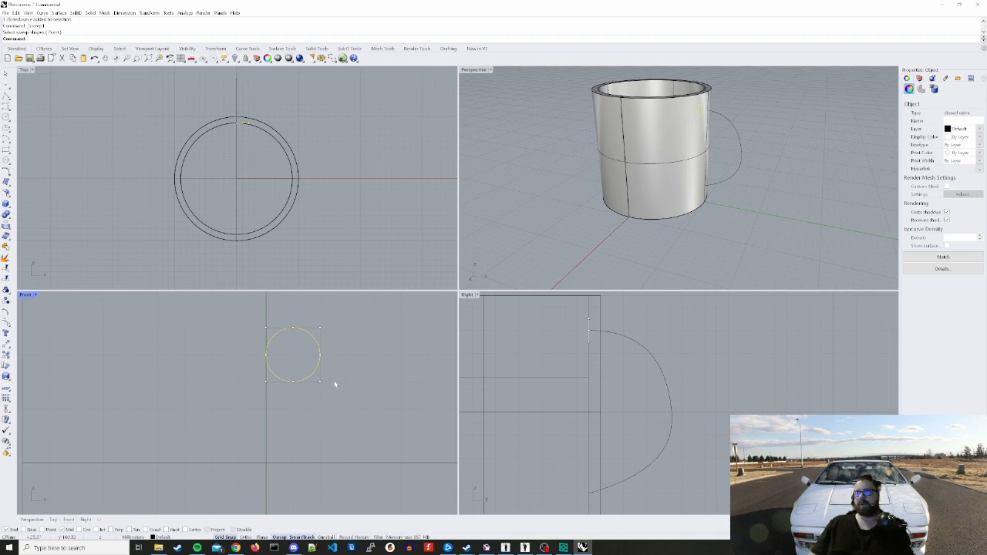
pyautogui.press('Escape')
# Sweep the offset circle along the handle curve with Sweep 1 Rail
pyautogui.press('Return')
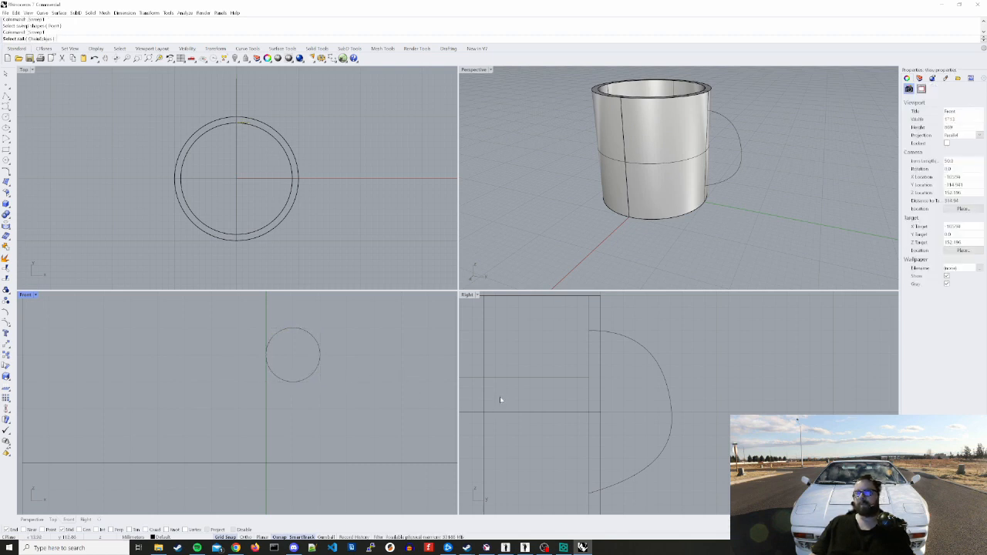
pyautogui.click(617, 355)
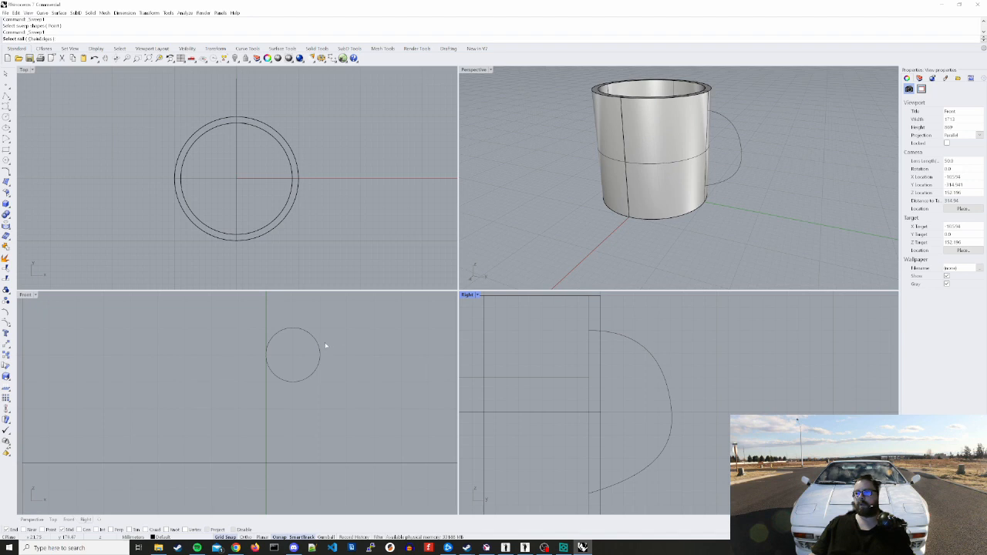
pyautogui.click(636, 361)
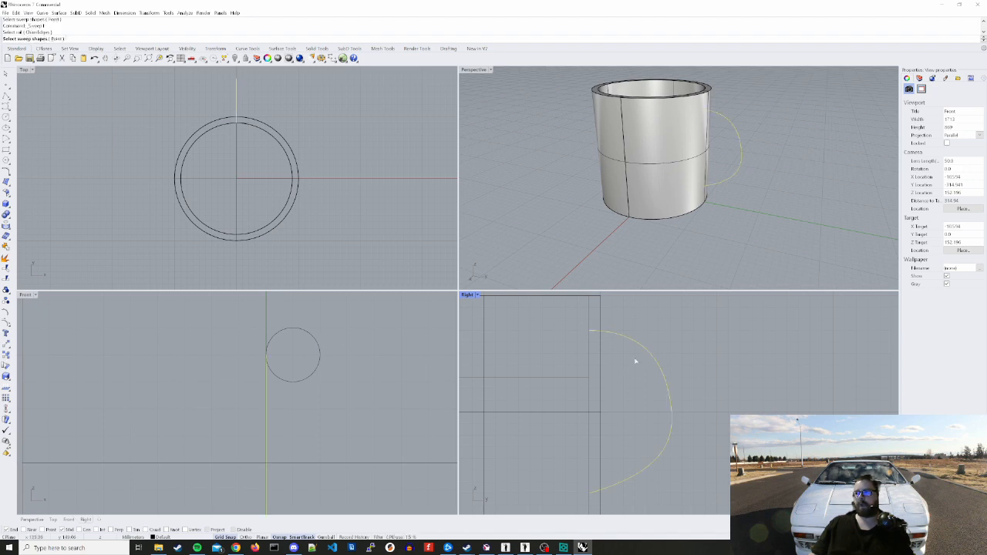
pyautogui.click(320, 359)
pyautogui.press('Return')
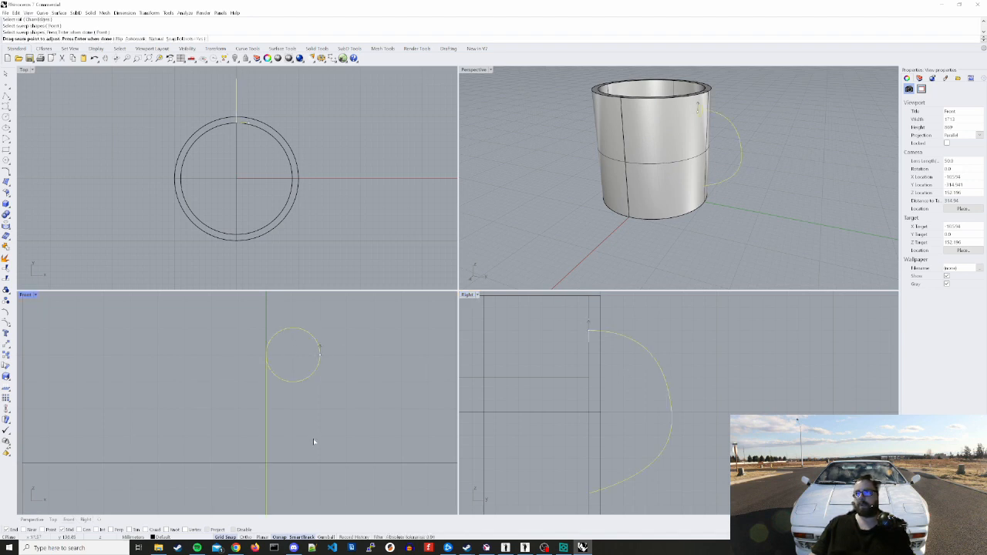
pyautogui.press('Return')
pyautogui.press('Return')
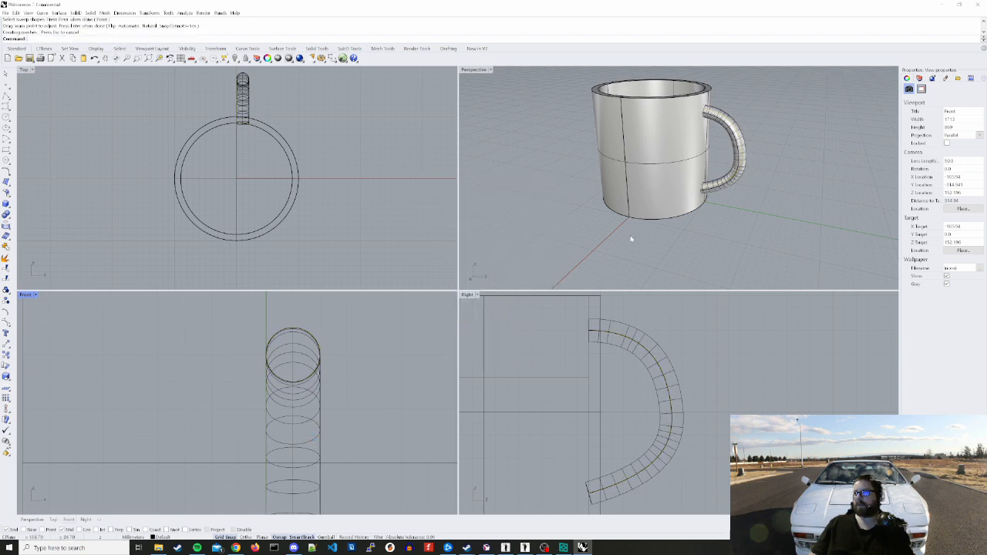
# Delete the off-centre swept handle surface, keeping the circle and the handle curve
pyautogui.click(291, 365)
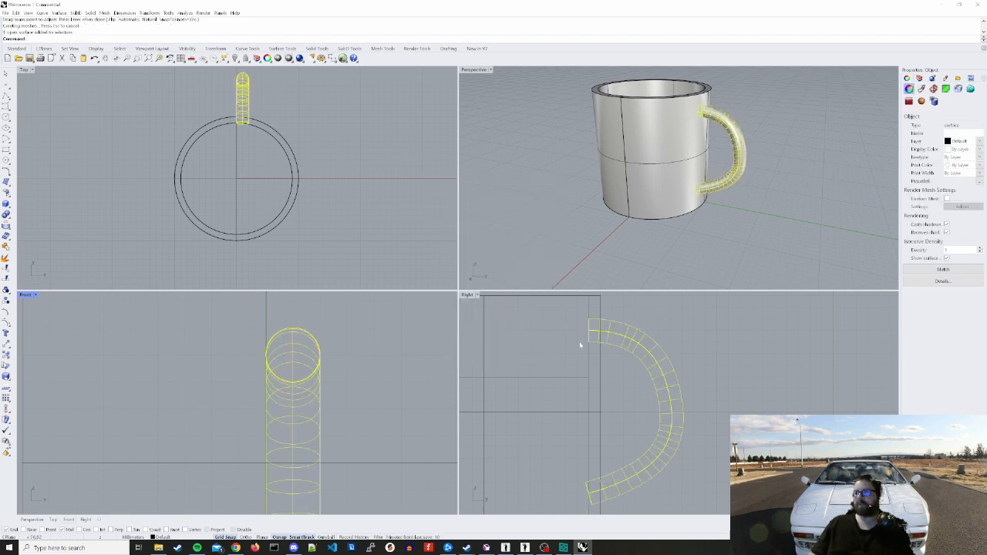
pyautogui.moveTo(663, 239); pyautogui.dragTo(711, 242, button='right')
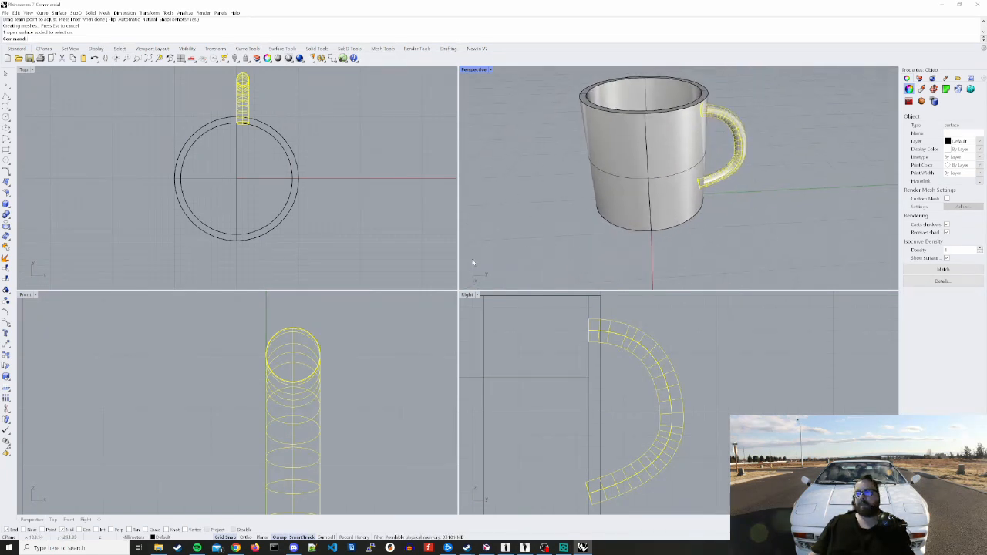
pyautogui.press('Delete')
# Move the undistorted circle in the front view so it is centred on the upper end of the handle curve
pyautogui.click(310, 379)
pyautogui.moveTo(316, 380); pyautogui.dragTo(294, 356)
pyautogui.click(612, 339)
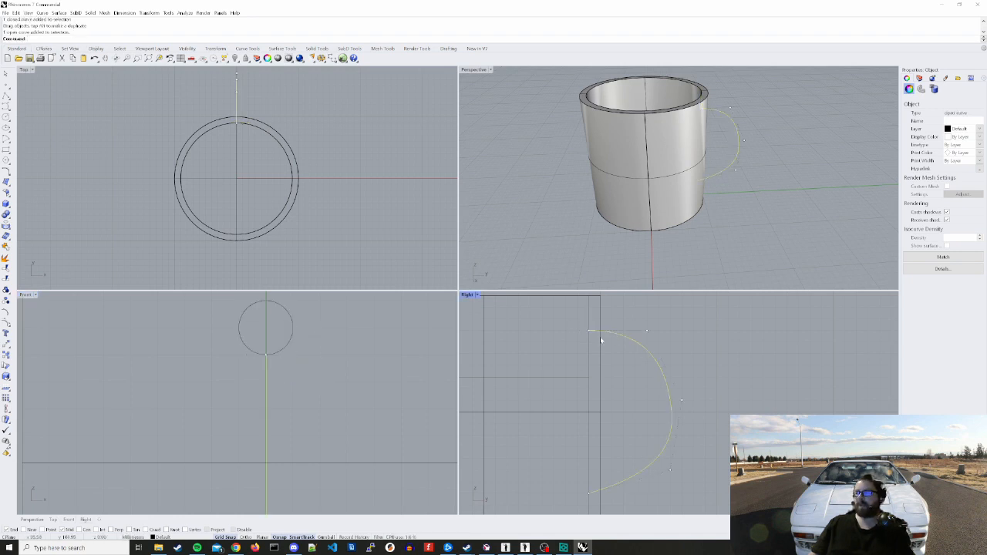
pyautogui.click(294, 333)
pyautogui.click(293, 353)
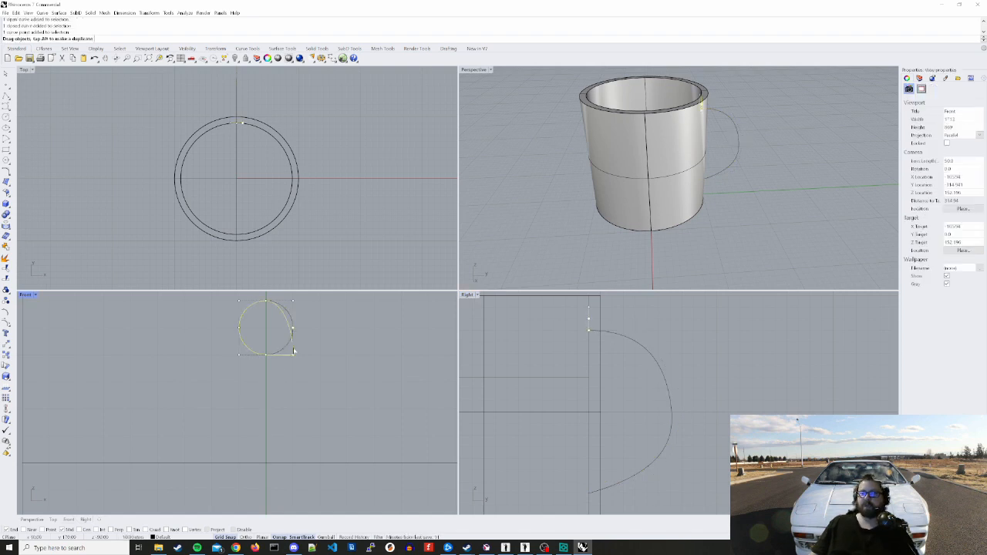
pyautogui.moveTo(294, 352)
pyautogui.mouseDown()
pyautogui.moveTo(302, 346)
pyautogui.moveTo(292, 348)
pyautogui.mouseUp()
pyautogui.hotkey('ctrl', 'z')
pyautogui.press('Escape')
pyautogui.click(292, 322)
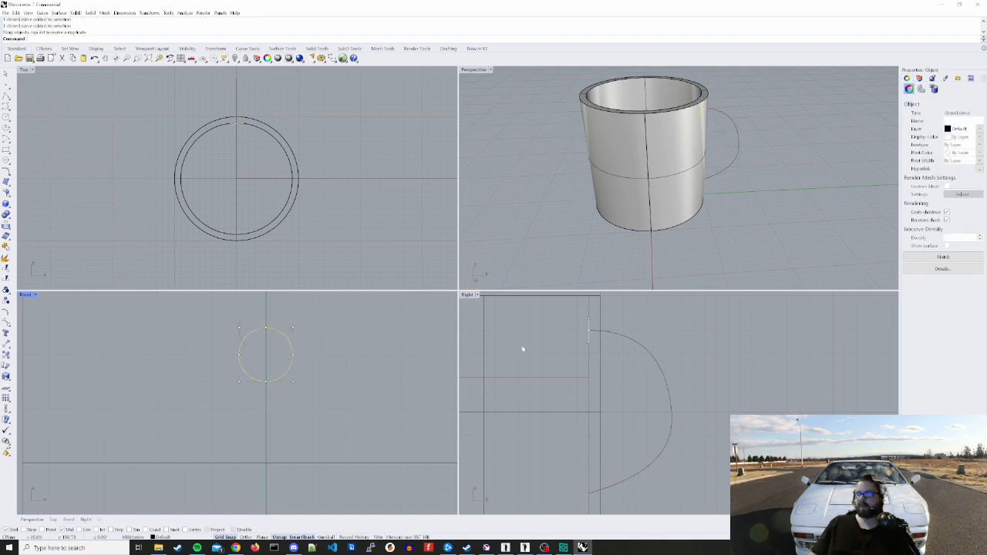
# Sweep the centred circle along the handle curve with Sweep 1 Rail, using the Freeform frame style and unchanged cross sections
pyautogui.click(620, 330)
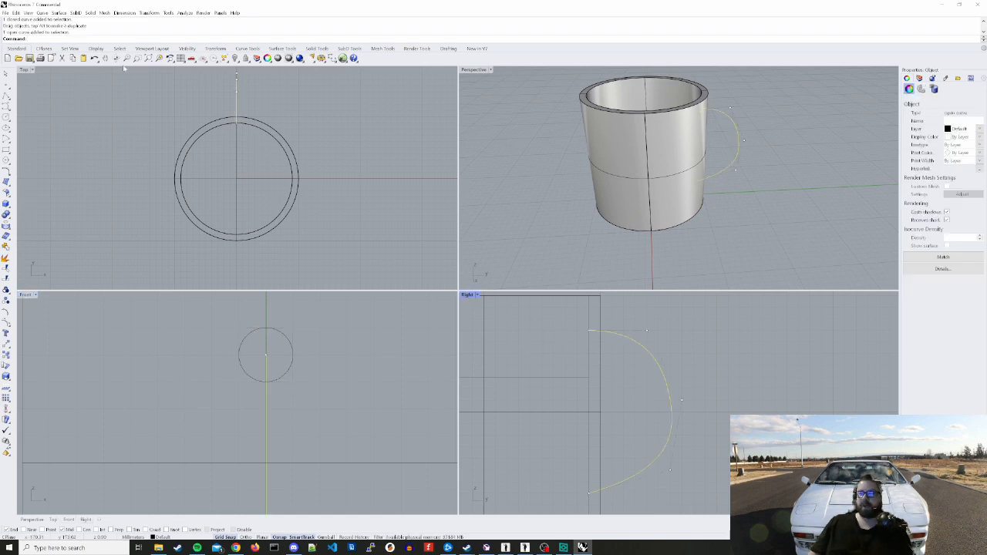
pyautogui.click(59, 13)
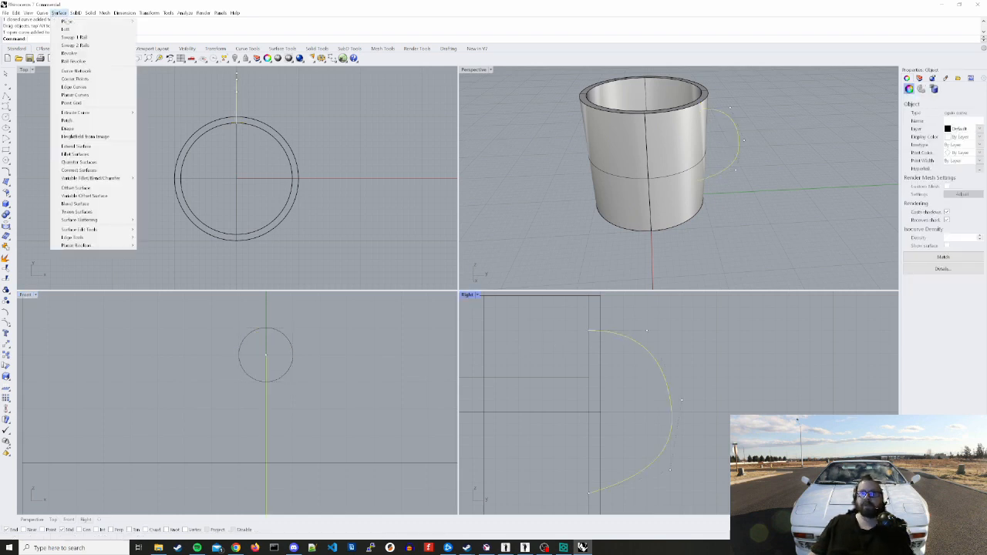
pyautogui.click(74, 37)
pyautogui.click(292, 351)
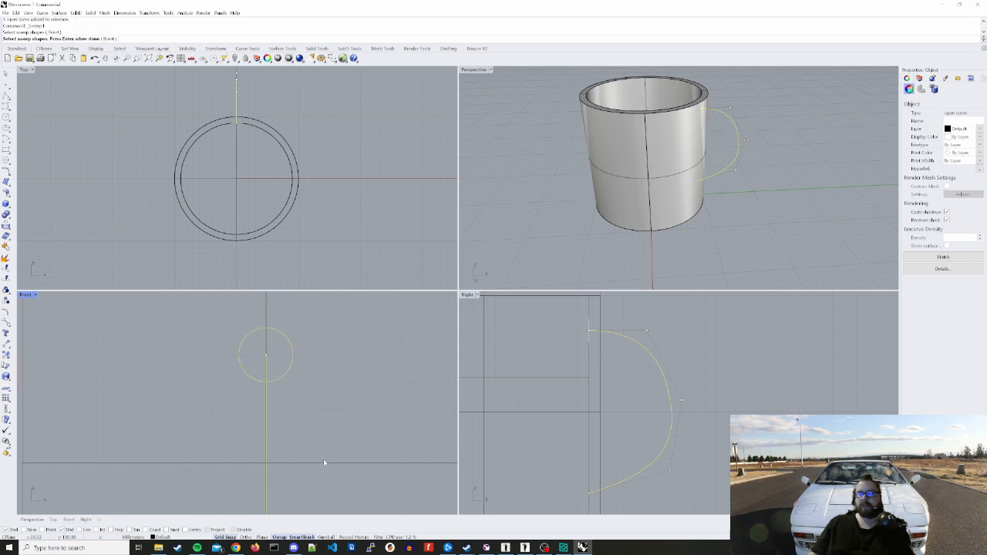
pyautogui.press('Return')
pyautogui.press('Return')
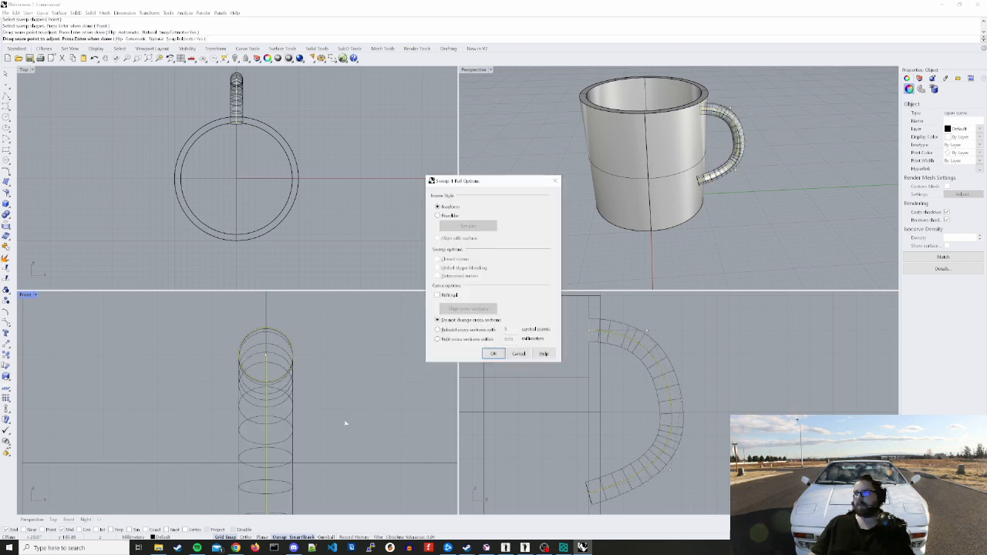
pyautogui.click(539, 354)
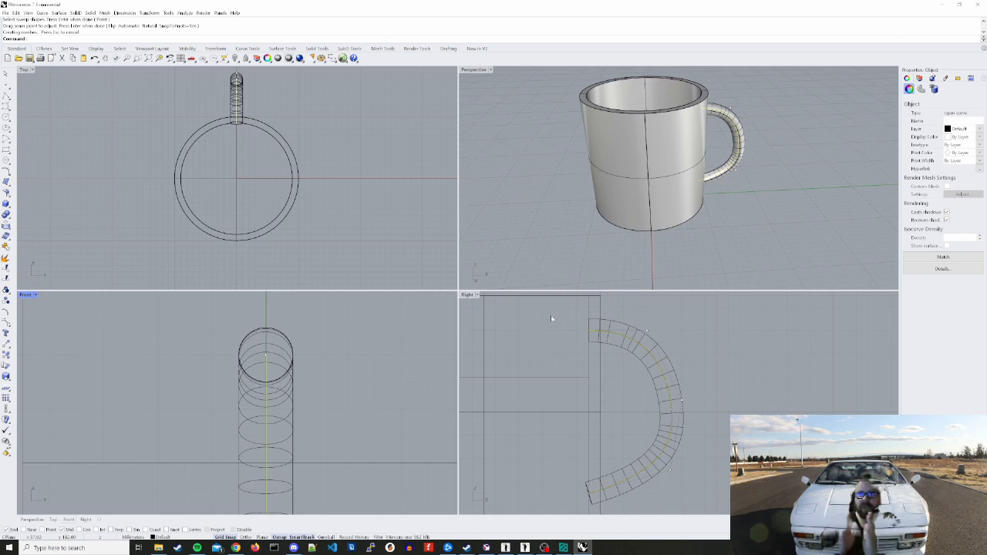
# Close both open ends of the swept handle surface with Cap Planar Holes
pyautogui.rightClick(630, 351)
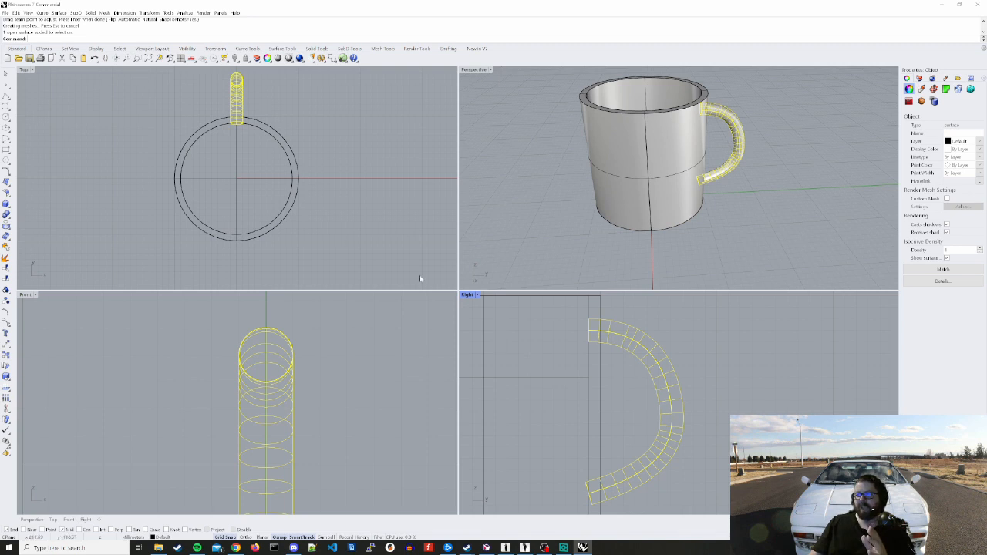
pyautogui.click(90, 13)
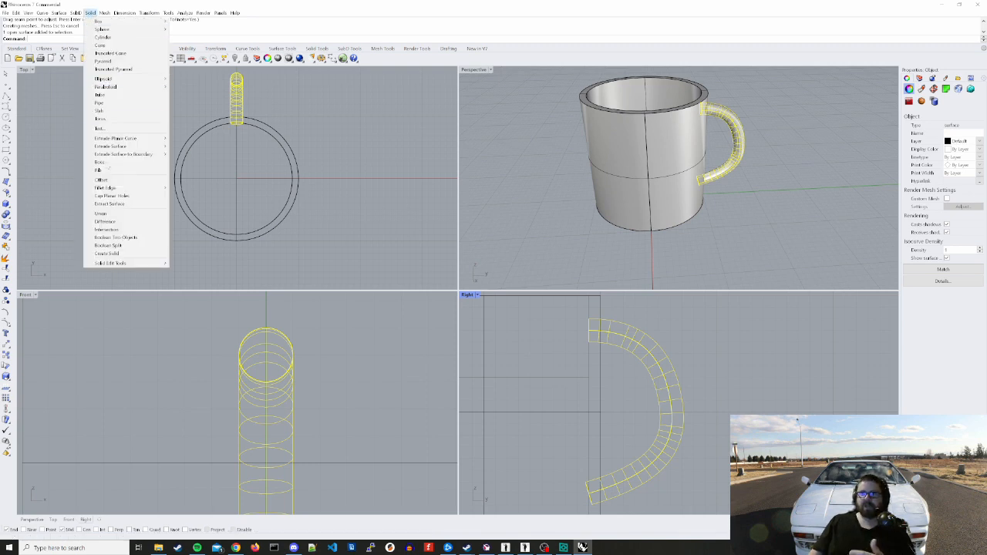
pyautogui.click(111, 195)
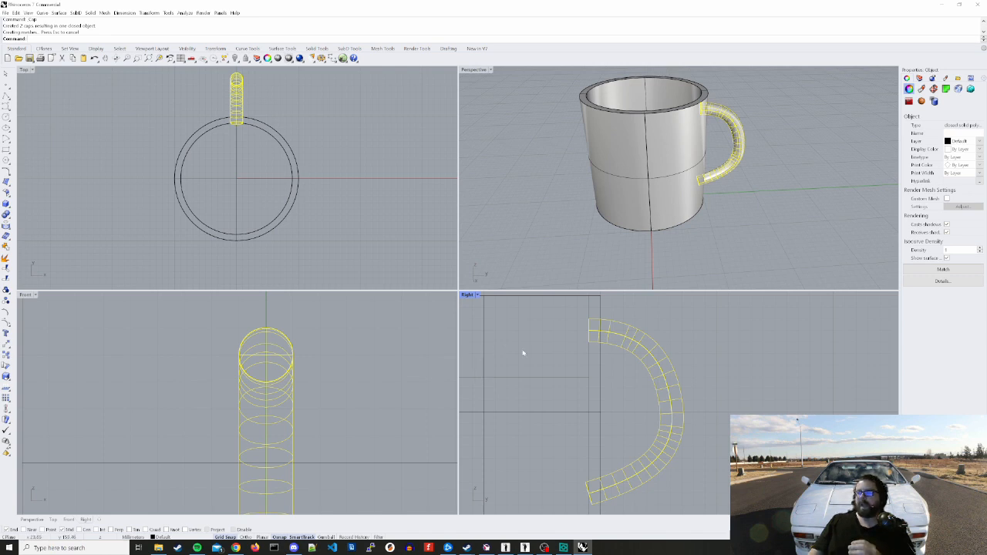
# Check the handle ends inside the cup and try to shift the handle solid slightly outward in the right view
pyautogui.click(510, 214)
pyautogui.moveTo(511, 214); pyautogui.dragTo(561, 229, button='right')
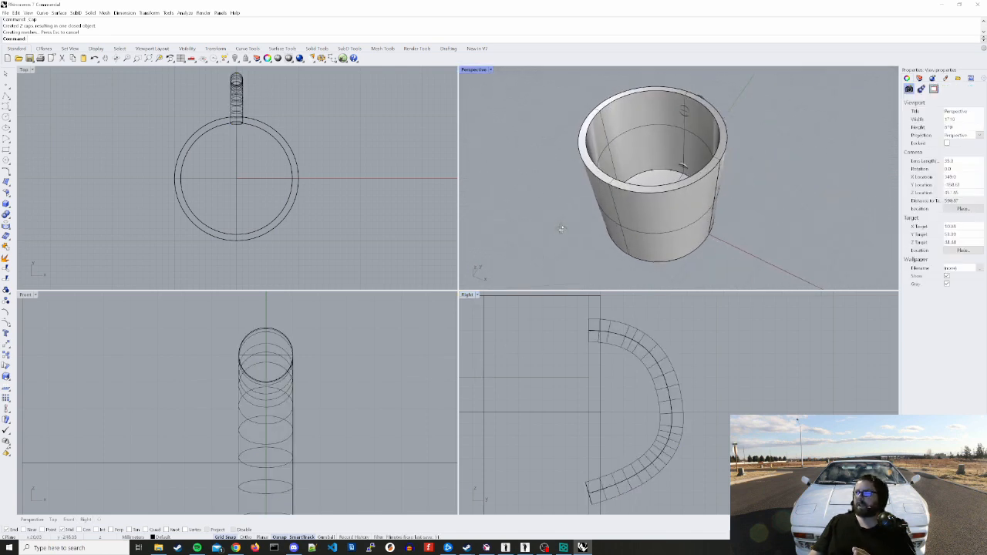
pyautogui.scroll(5, 682, 162)
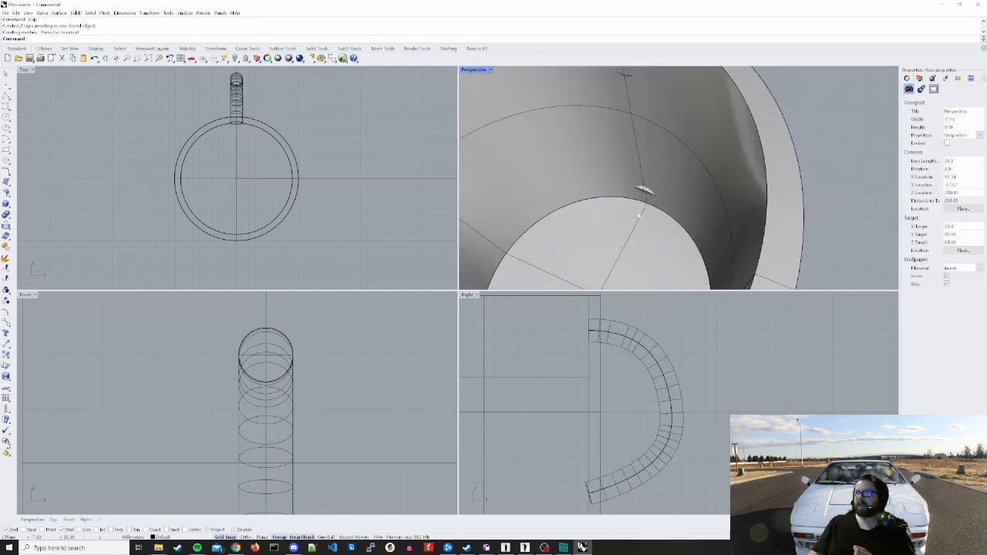
pyautogui.moveTo(639, 216); pyautogui.dragTo(663, 251, button='right')
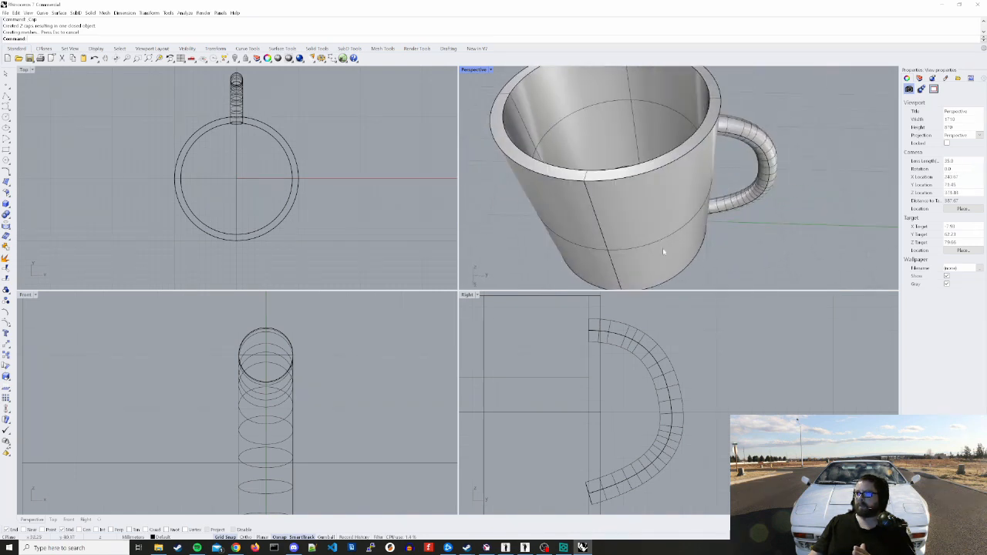
pyautogui.click(626, 468)
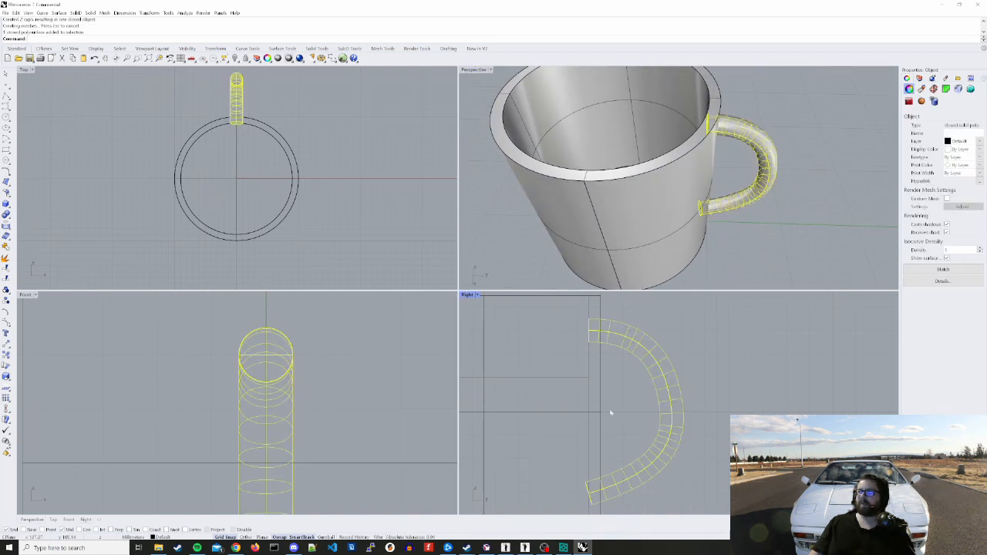
pyautogui.moveTo(631, 462); pyautogui.dragTo(637, 458)
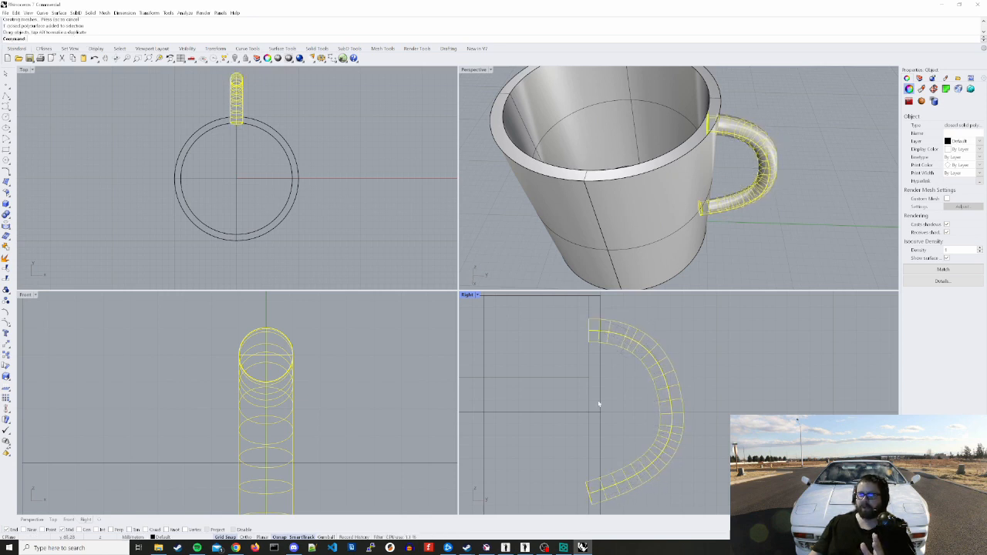
# Set the minor grid line spacing and the grid snap spacing to 1 mm for all viewports
pyautogui.click(320, 58)
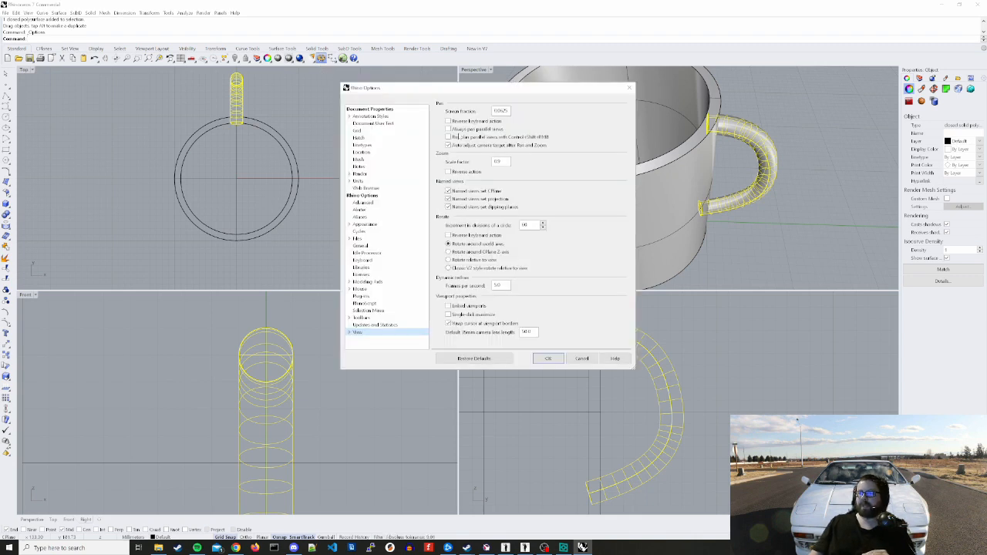
pyautogui.click(629, 87)
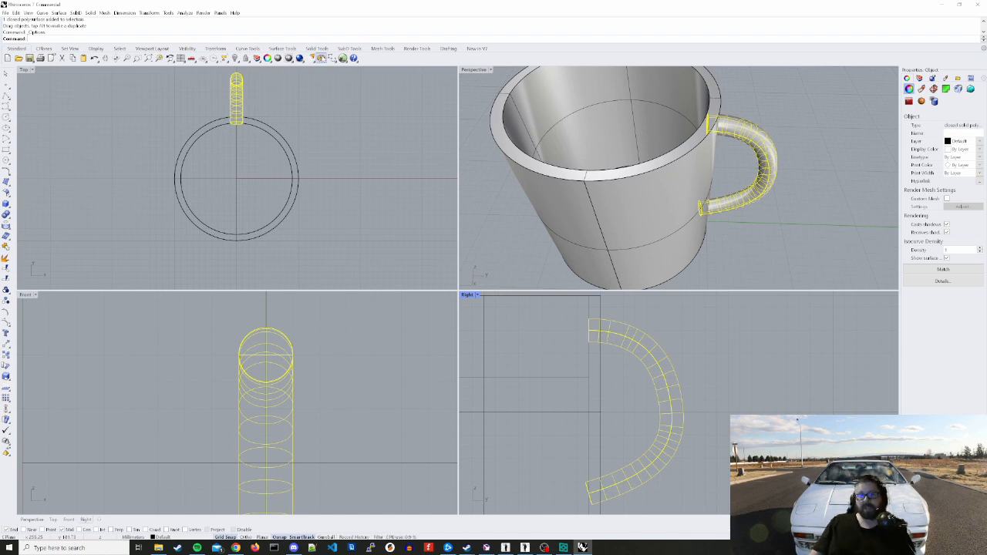
pyautogui.click(321, 59)
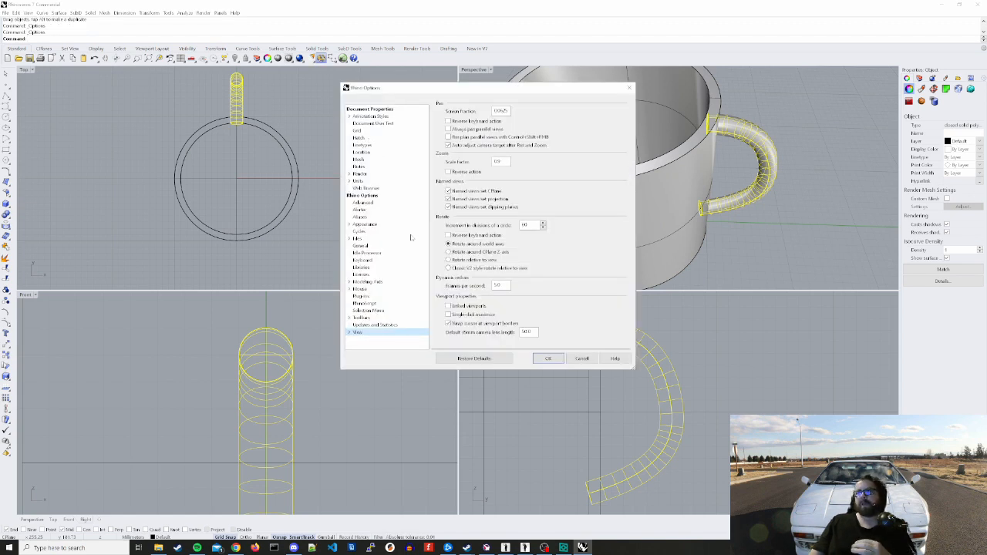
pyautogui.click(357, 130)
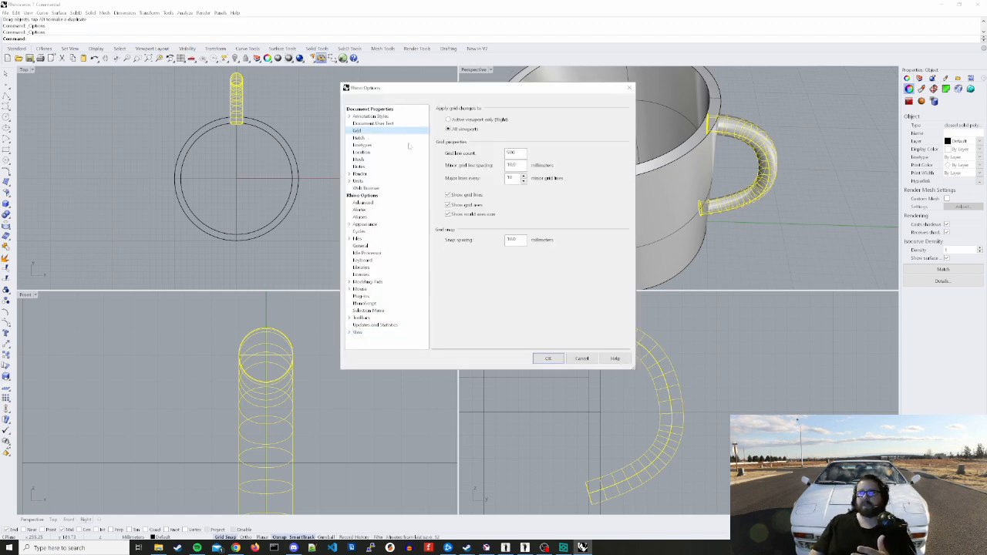
pyautogui.doubleClick(512, 165)
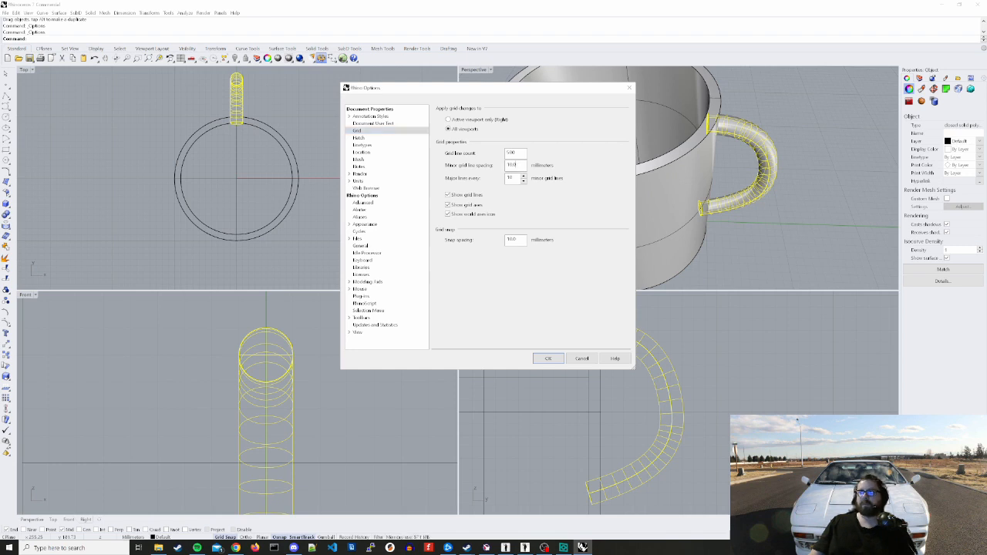
pyautogui.write('1')
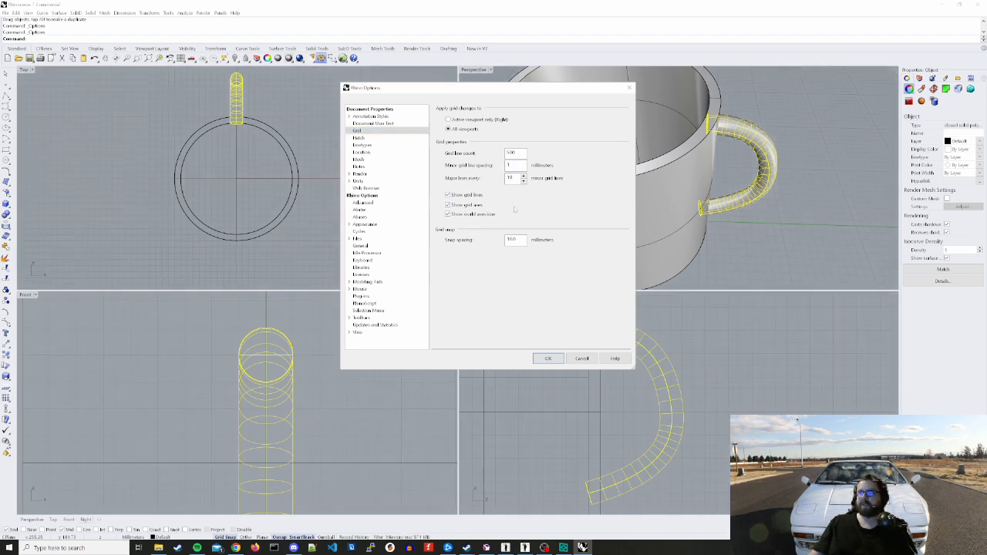
pyautogui.doubleClick(512, 240)
pyautogui.write('1')
pyautogui.click(546, 360)
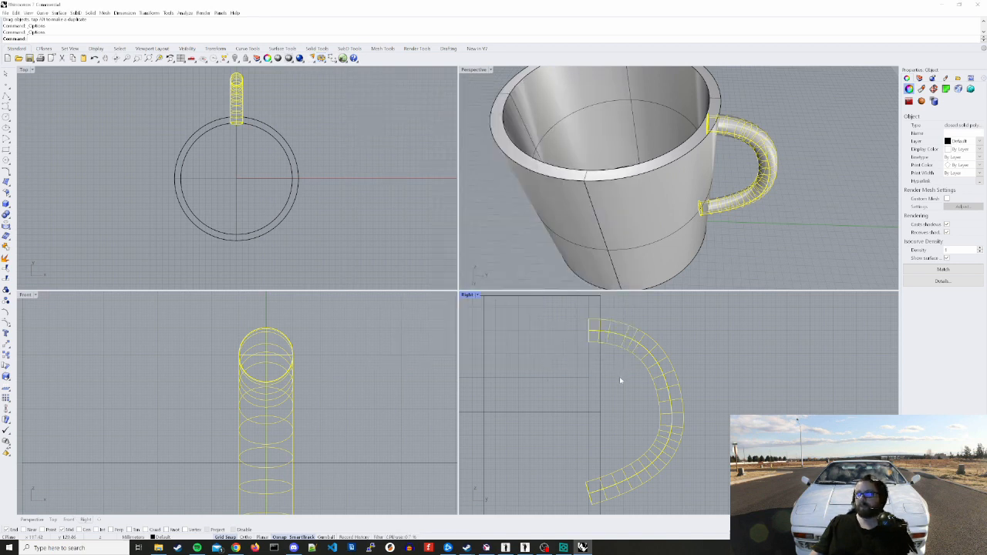
# Shift the handle solid slightly outward in the right view so its ends stay within the cup wall, and check the cup's interior
pyautogui.scroll(2, 613, 381)
pyautogui.press('Return')
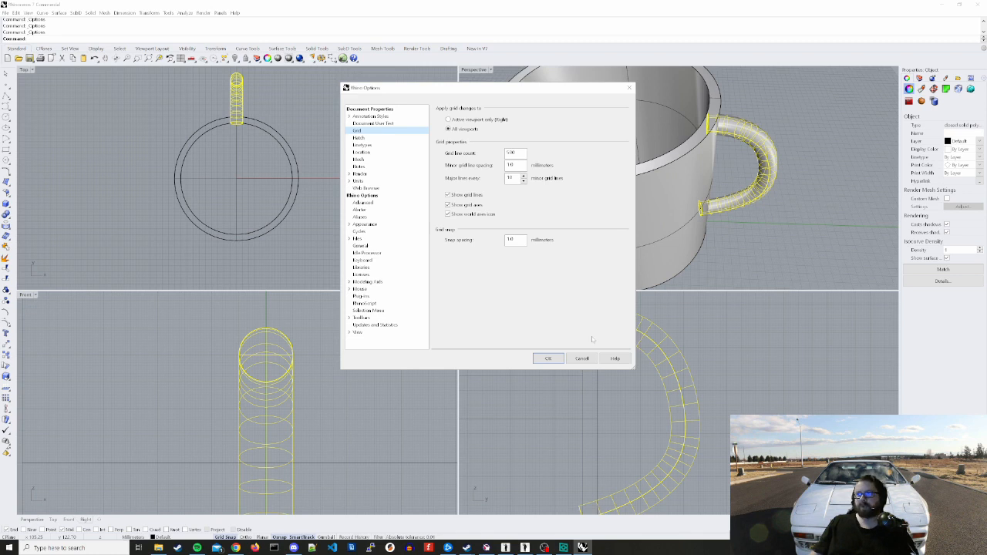
pyautogui.click(554, 361)
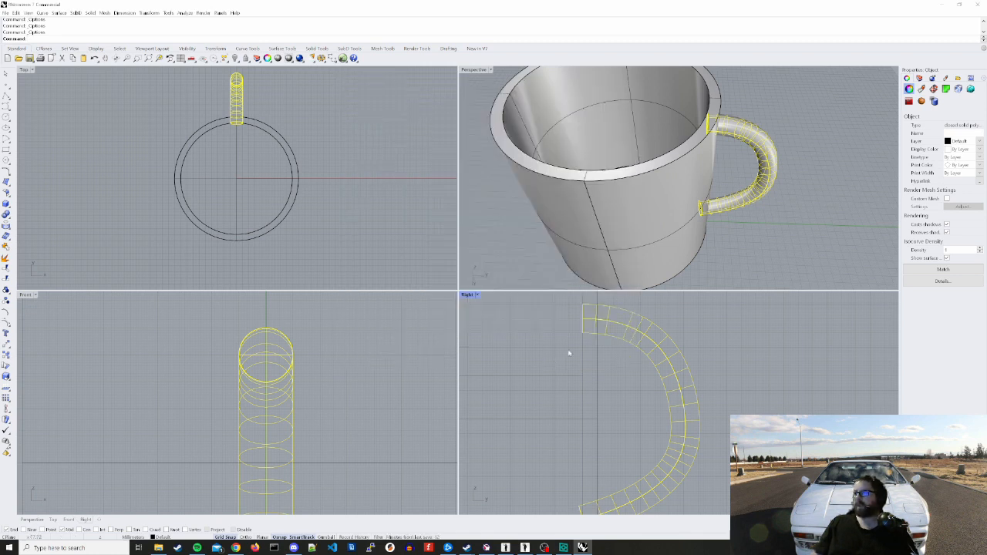
pyautogui.scroll(-2, 569, 353)
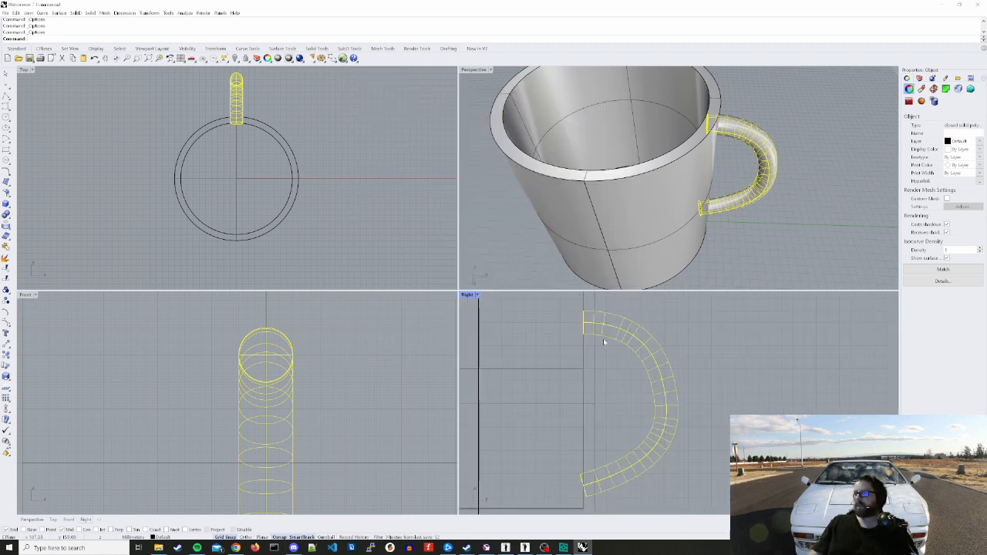
pyautogui.moveTo(604, 335); pyautogui.dragTo(608, 335)
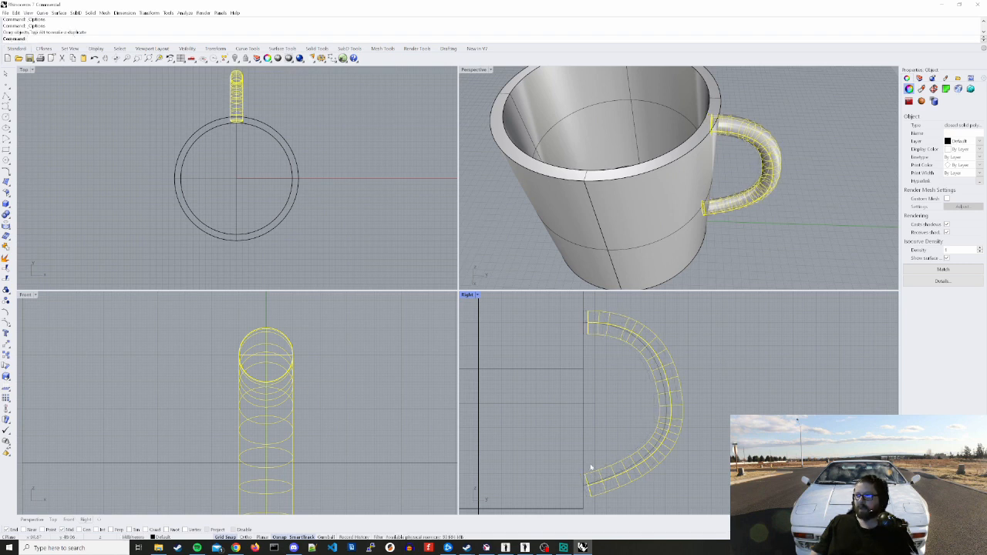
pyautogui.click(524, 253)
pyautogui.moveTo(525, 251); pyautogui.dragTo(576, 266, button='right')
# Delete the leftover circle profile curve at the handle's upper end
pyautogui.click(581, 320)
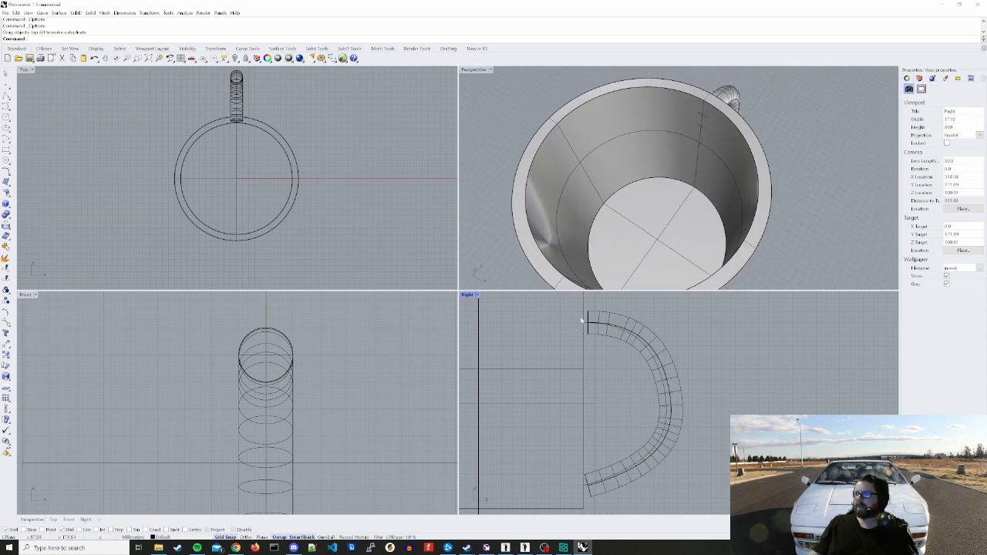
pyautogui.click(586, 333)
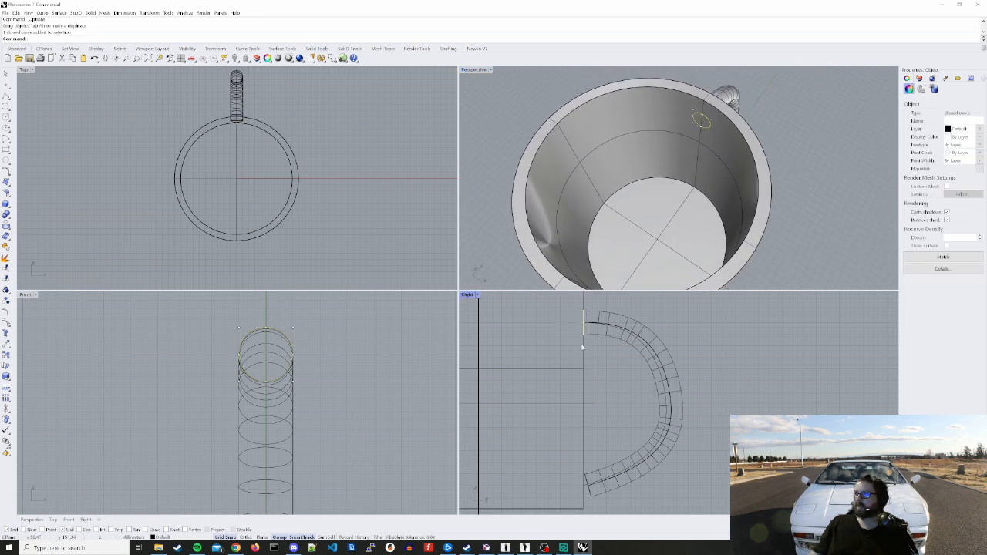
pyautogui.press('Delete')
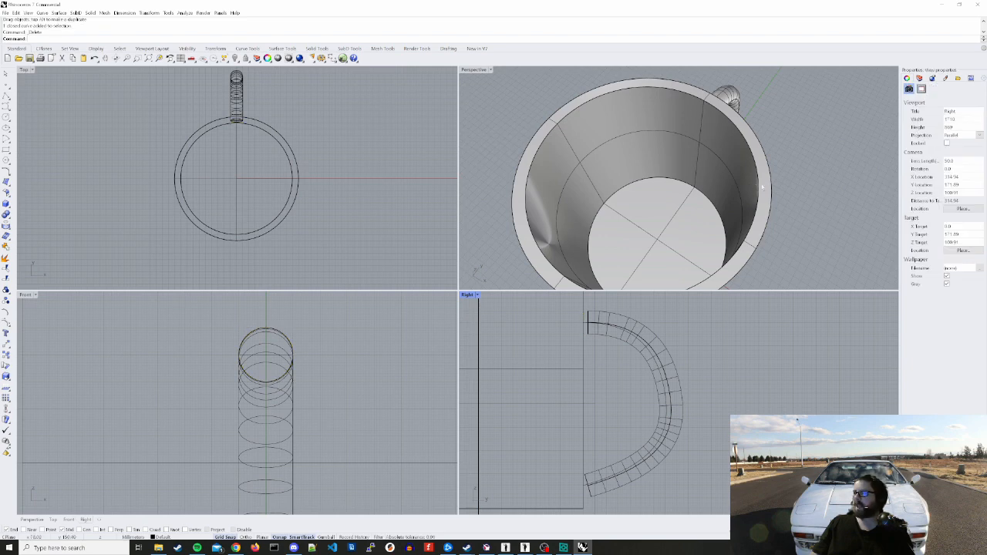
# Join the cup and the handle into one solid with Boolean Union
pyautogui.click(787, 170)
pyautogui.moveTo(745, 220); pyautogui.dragTo(704, 216, button='right')
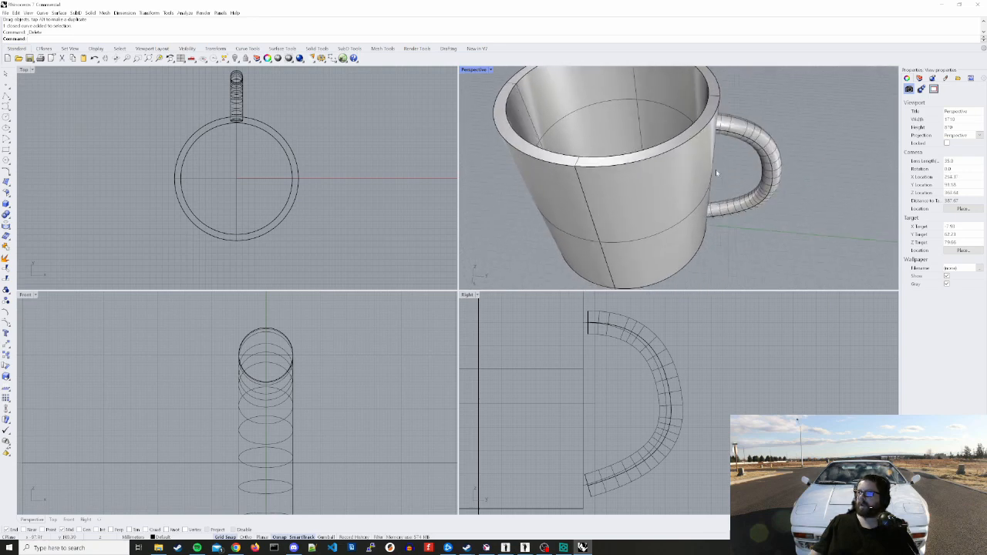
pyautogui.click(735, 134)
pyautogui.click(678, 148)
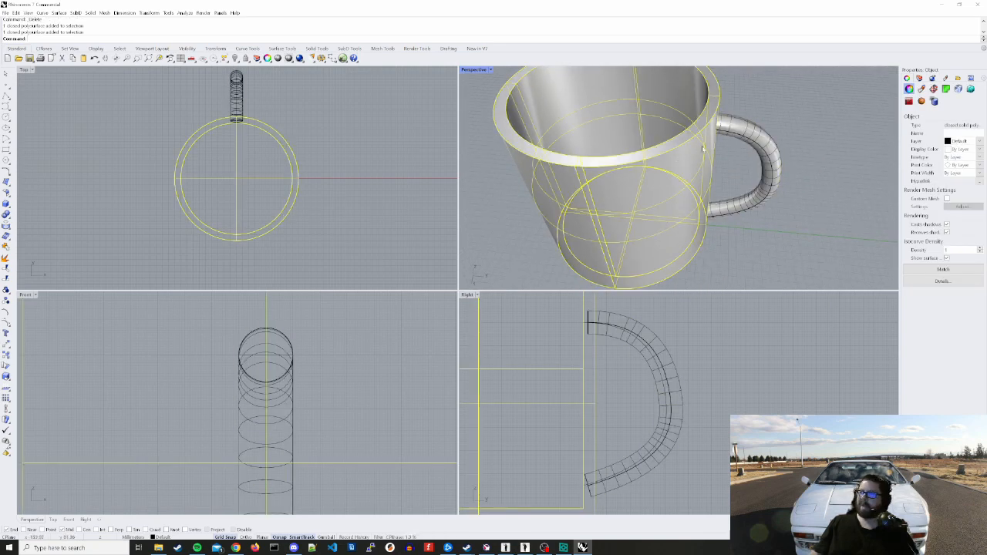
pyautogui.keyDown('shift'); pyautogui.click(726, 137); pyautogui.keyUp('shift')
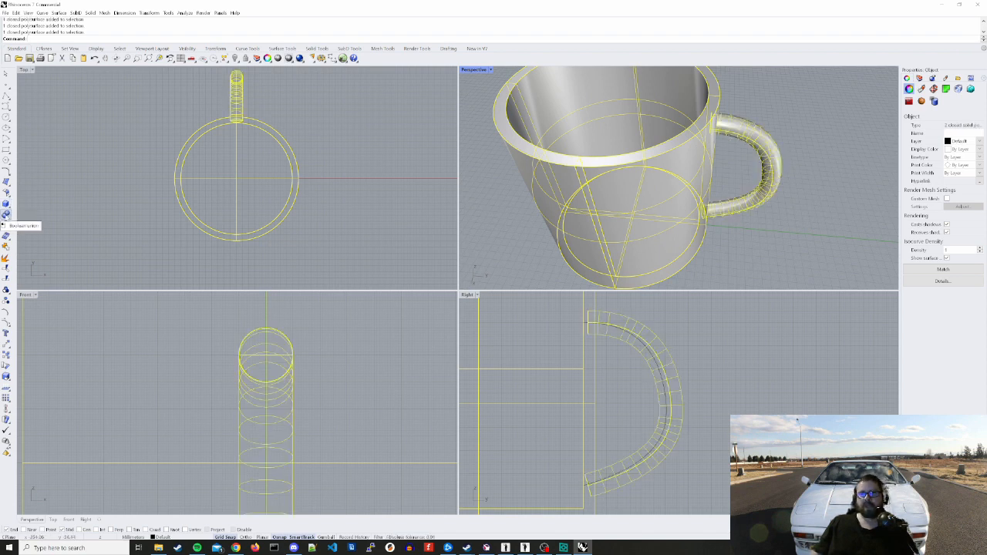
pyautogui.click(6, 215)
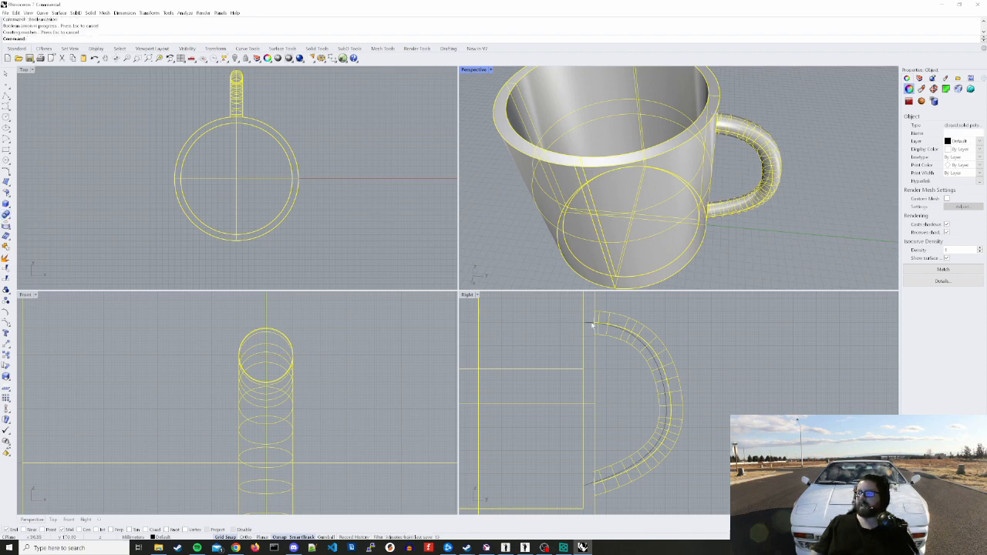
# Examine the united mug from several angles and check that the cup and handle select as one object
pyautogui.click(760, 270)
pyautogui.moveTo(760, 270); pyautogui.dragTo(678, 258, button='right')
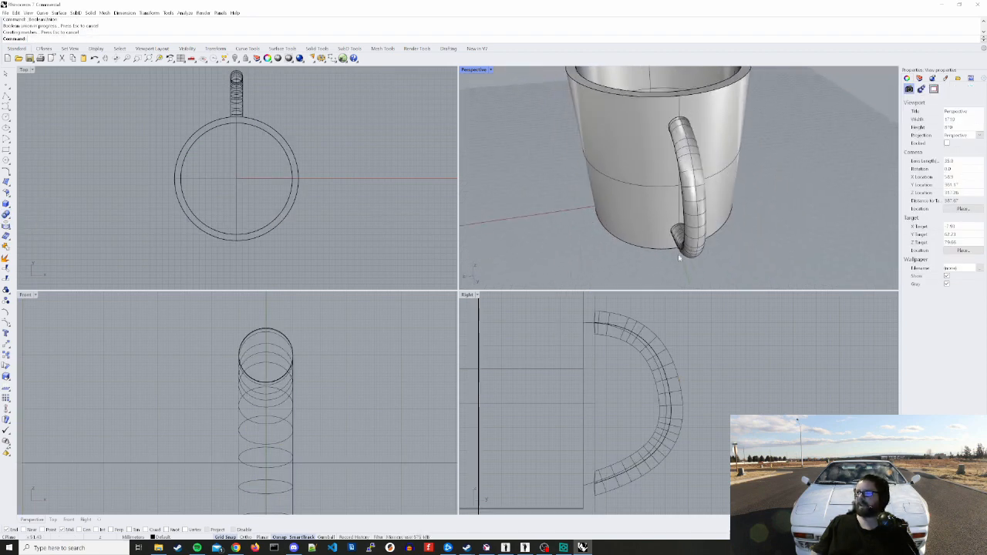
pyautogui.click(678, 254)
pyautogui.moveTo(544, 219); pyautogui.dragTo(483, 117, button='right')
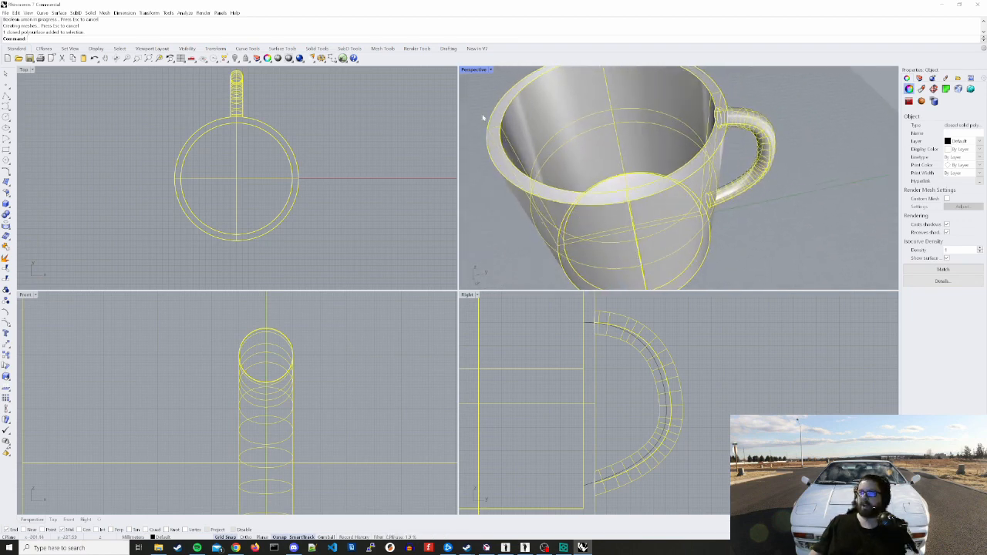
pyautogui.click(470, 108)
pyautogui.scroll(-3, 769, 222)
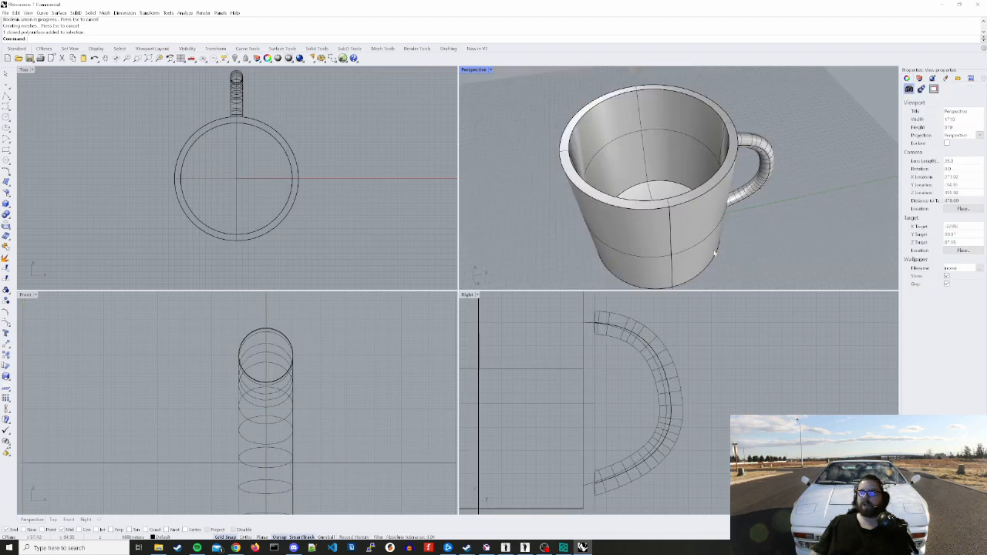
pyautogui.moveTo(714, 253)
pyautogui.mouseDown(button='right')
pyautogui.moveTo(684, 229)
pyautogui.moveTo(710, 246)
pyautogui.mouseUp(button='right')
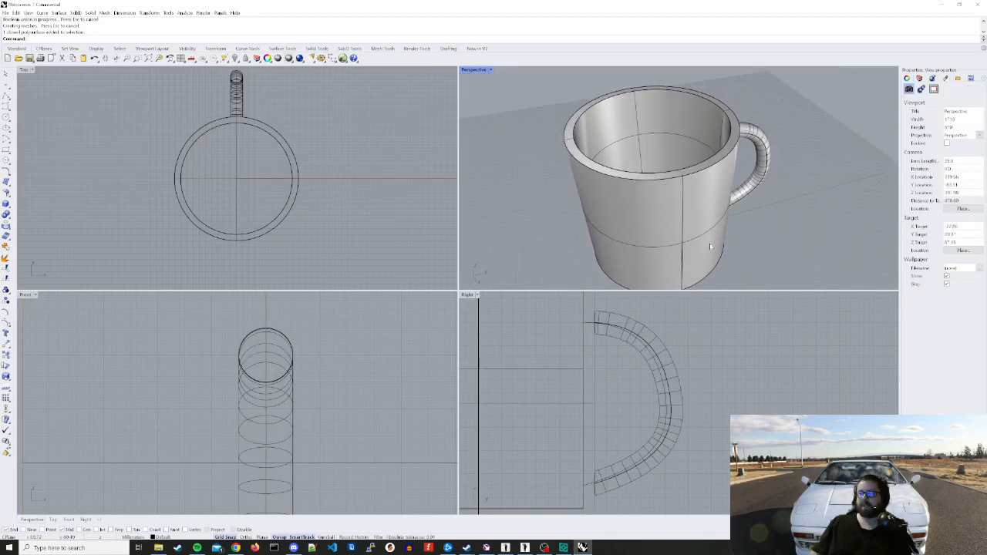
# Fillet the cup's outer rim edge with FilletEdge at a 1 mm radius, entering 2 as the next radius
pyautogui.write('Fil')
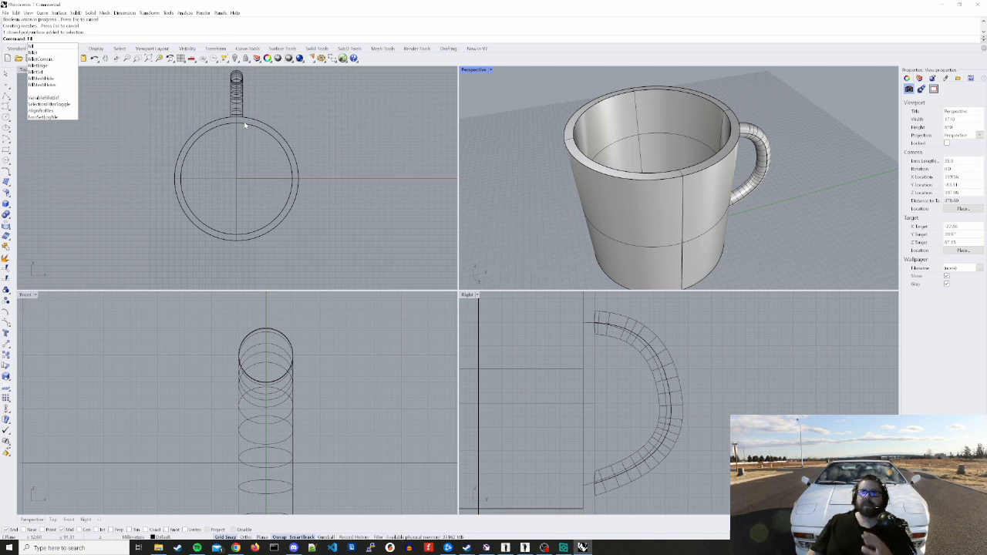
pyautogui.click(48, 66)
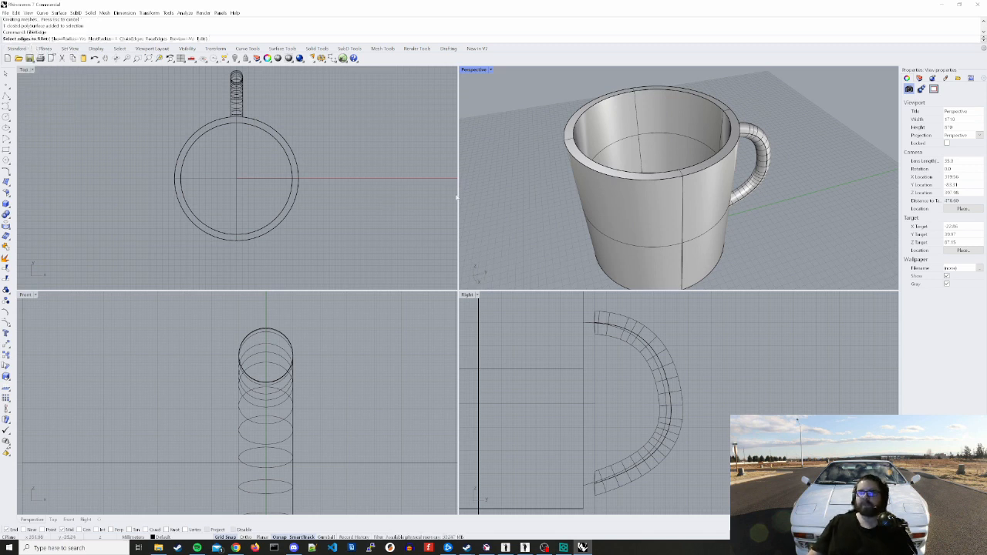
pyautogui.click(572, 194)
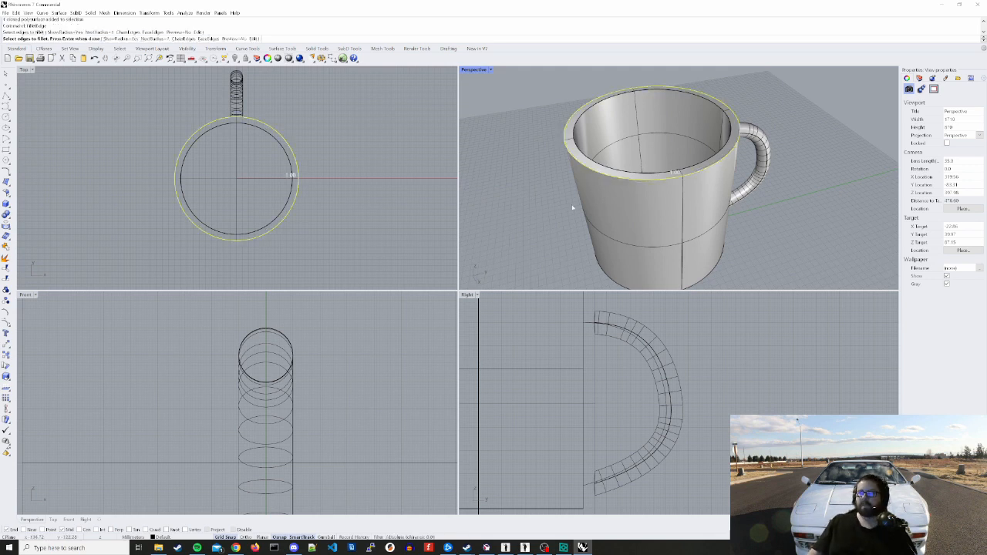
pyautogui.moveTo(572, 207); pyautogui.dragTo(571, 218, button='right')
pyautogui.scroll(5, 618, 178)
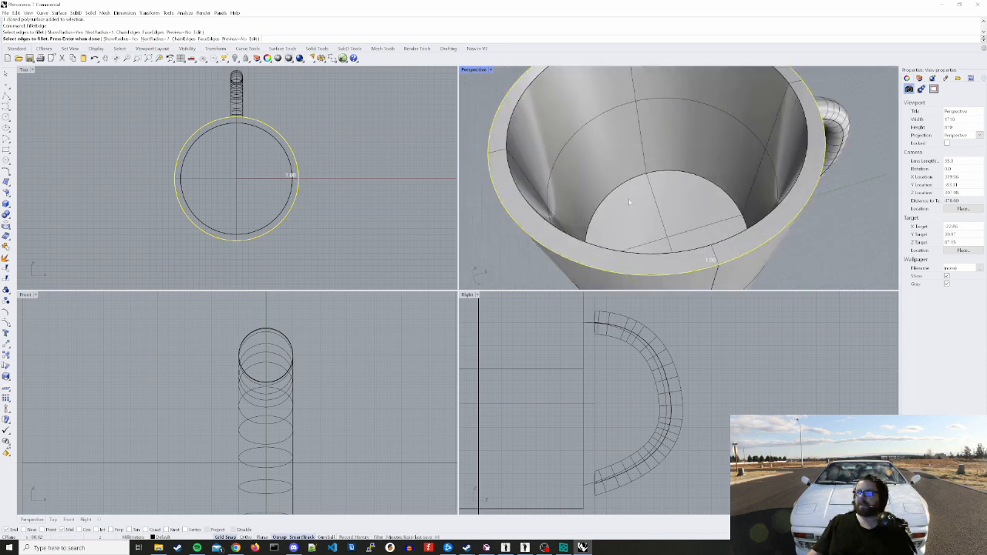
pyautogui.moveTo(618, 179); pyautogui.dragTo(618, 192, button='right')
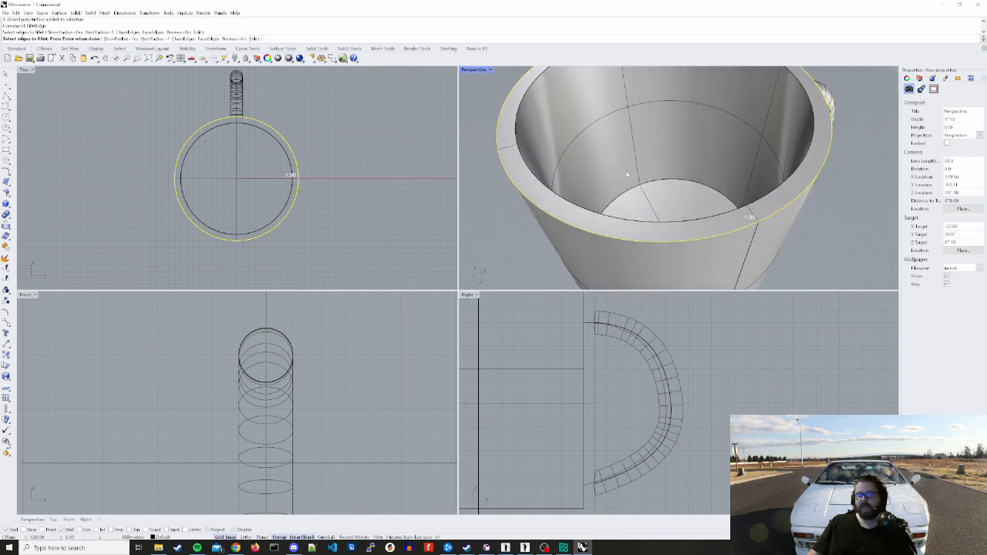
pyautogui.scroll(-2, 619, 191)
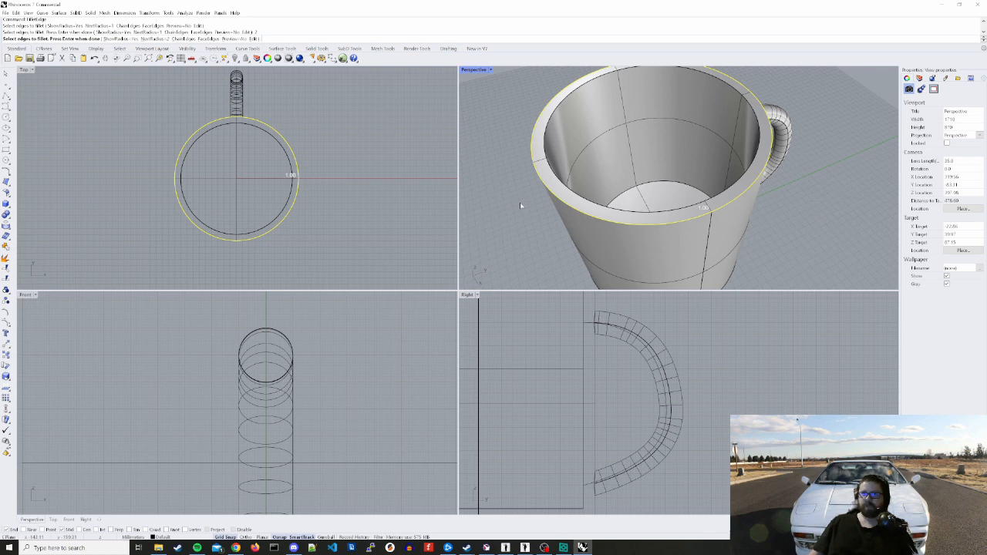
pyautogui.press('Return')
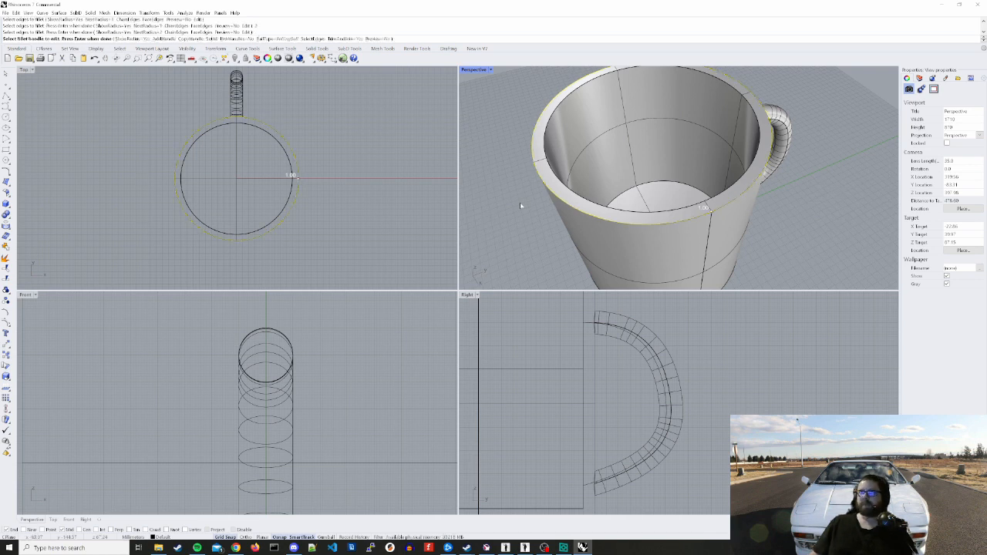
pyautogui.press('Return')
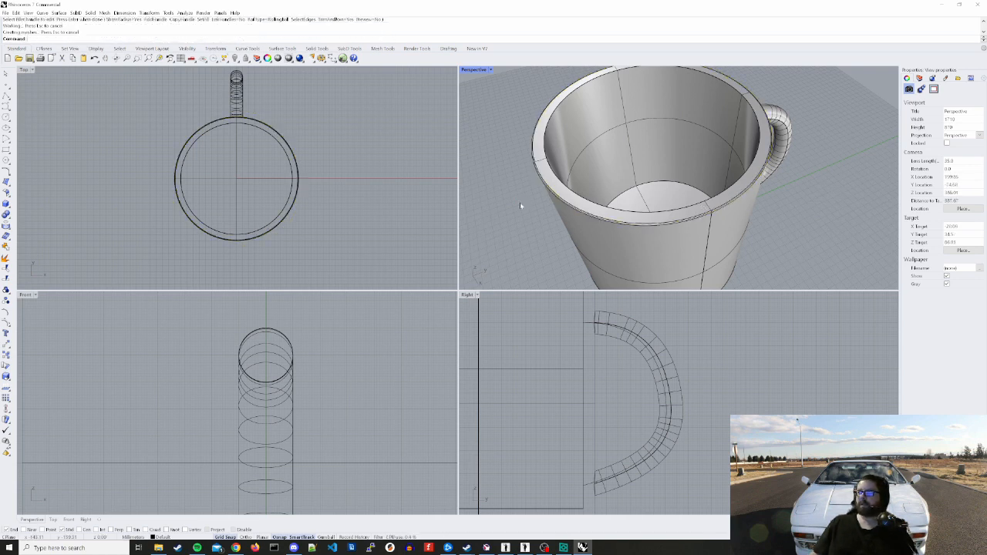
# Examine the rim fillet up close and undo it
pyautogui.scroll(8, 532, 205)
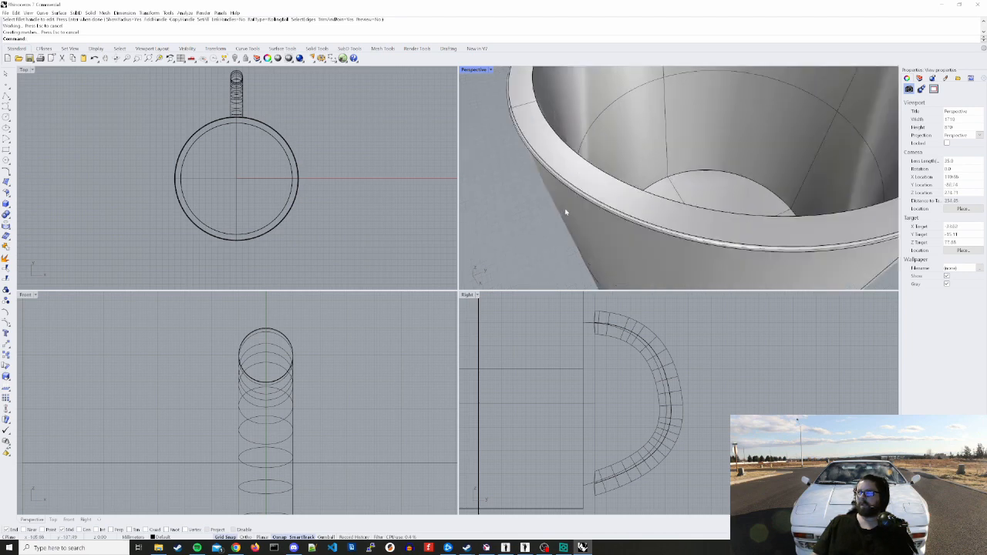
pyautogui.scroll(-10, 558, 195)
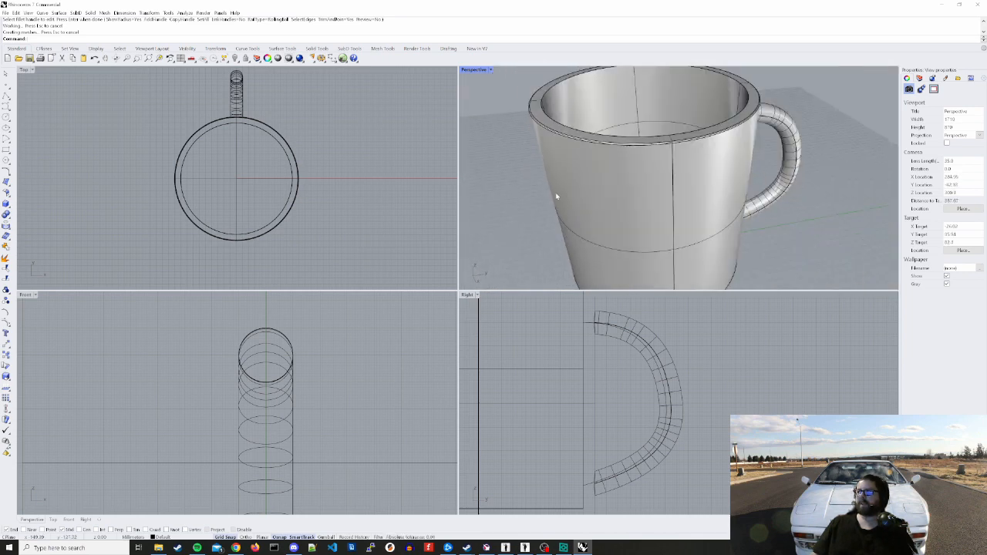
pyautogui.moveTo(525, 156); pyautogui.dragTo(536, 209, button='right')
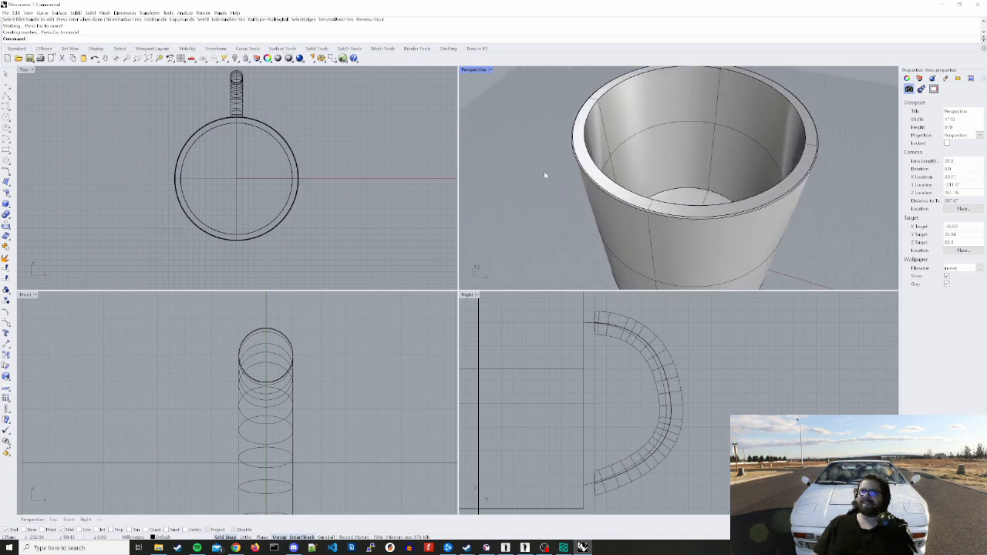
pyautogui.hotkey('ctrl', 'z')
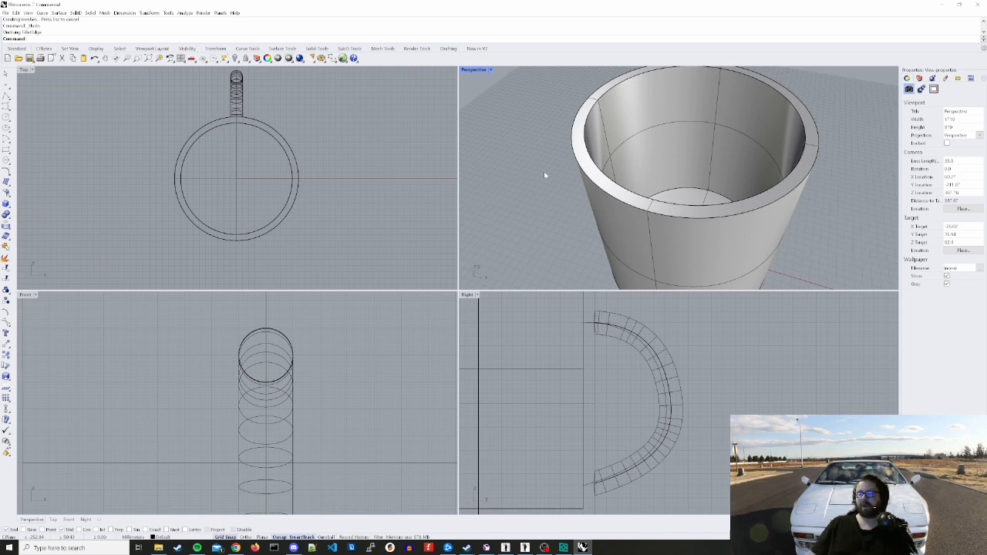
# Fillet the cup's outer rim edge at a 2 mm radius, entering 5 as the next radius
pyautogui.press('Return')
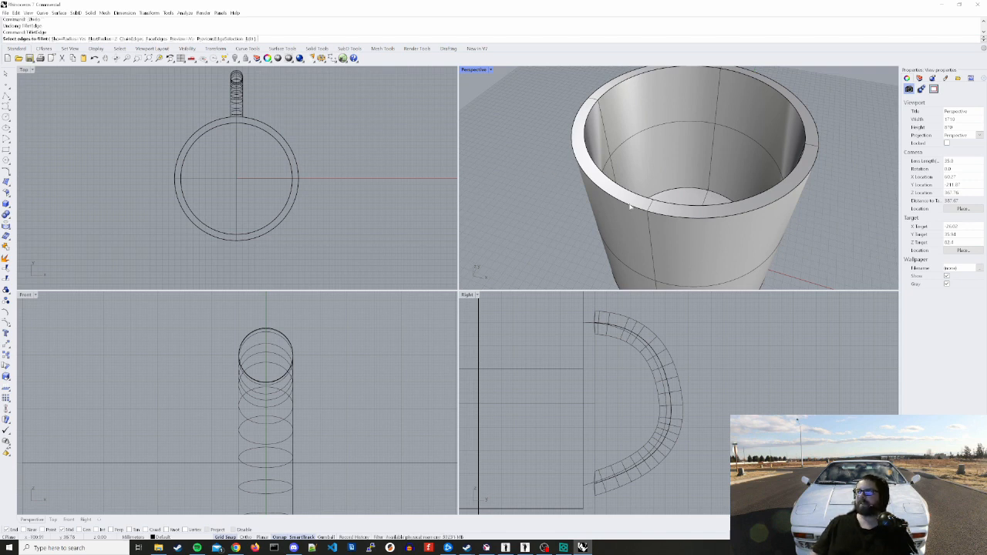
pyautogui.click(640, 209)
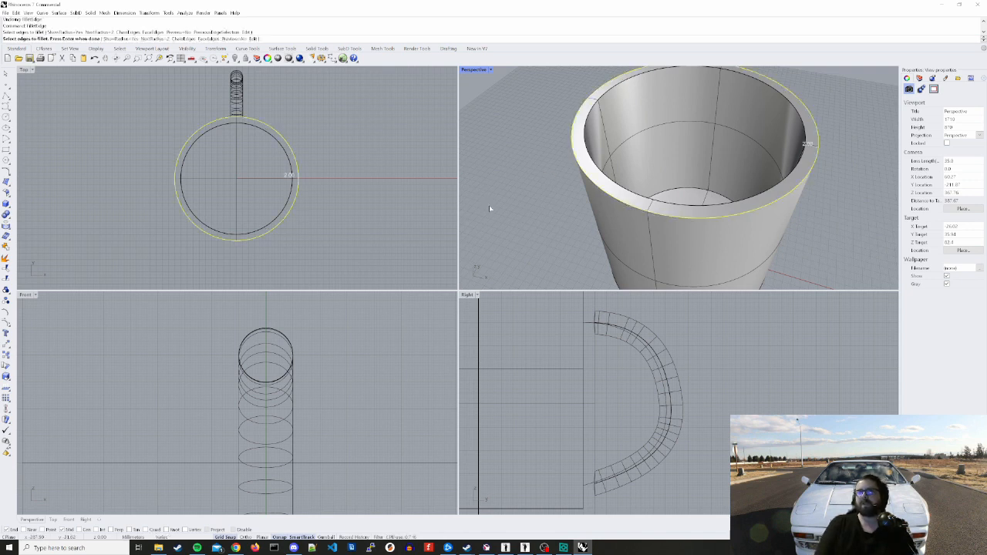
pyautogui.write('5')
pyautogui.press('Return')
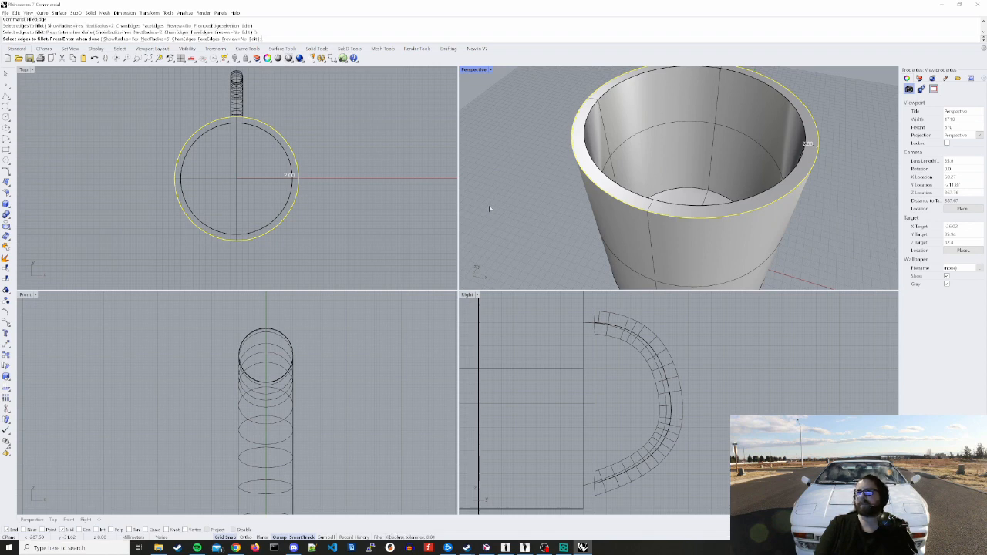
pyautogui.press('Return')
pyautogui.press('Return')
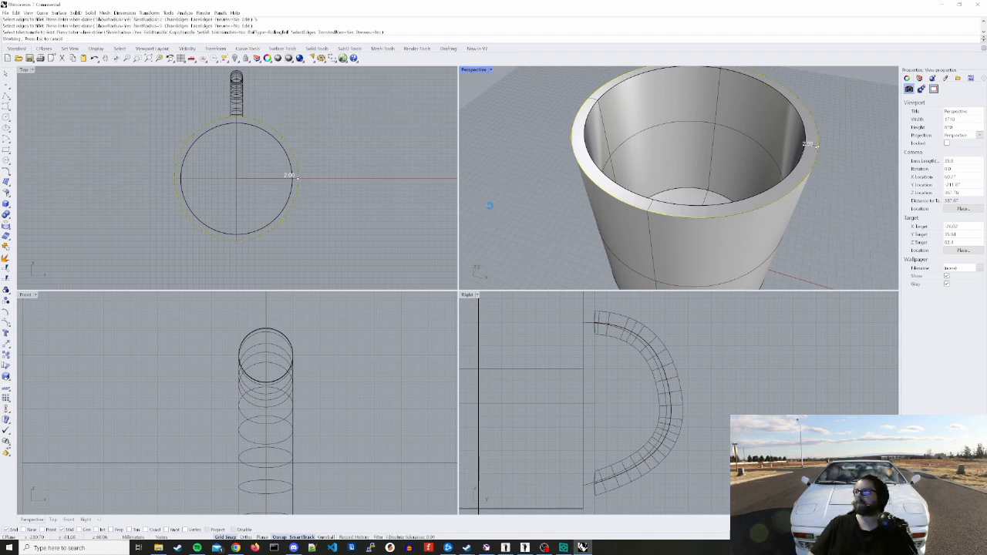
# Examine the rounded rim up close and the whole mug with its handle from the side
pyautogui.click(602, 222)
pyautogui.press('Escape')
pyautogui.scroll(10, 570, 166)
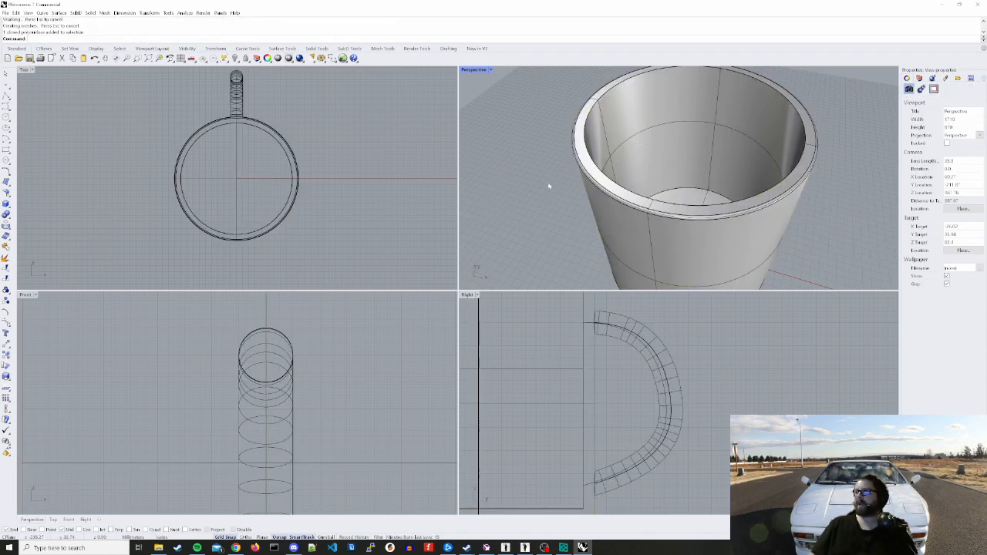
pyautogui.scroll(-8, 579, 148)
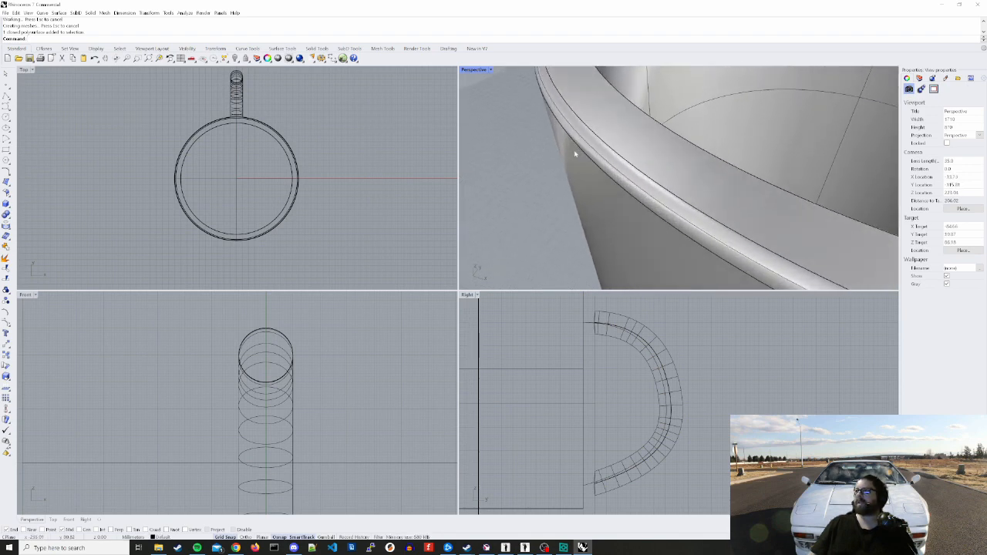
pyautogui.moveTo(583, 145); pyautogui.dragTo(516, 140, button='right')
pyautogui.scroll(-6, 604, 144)
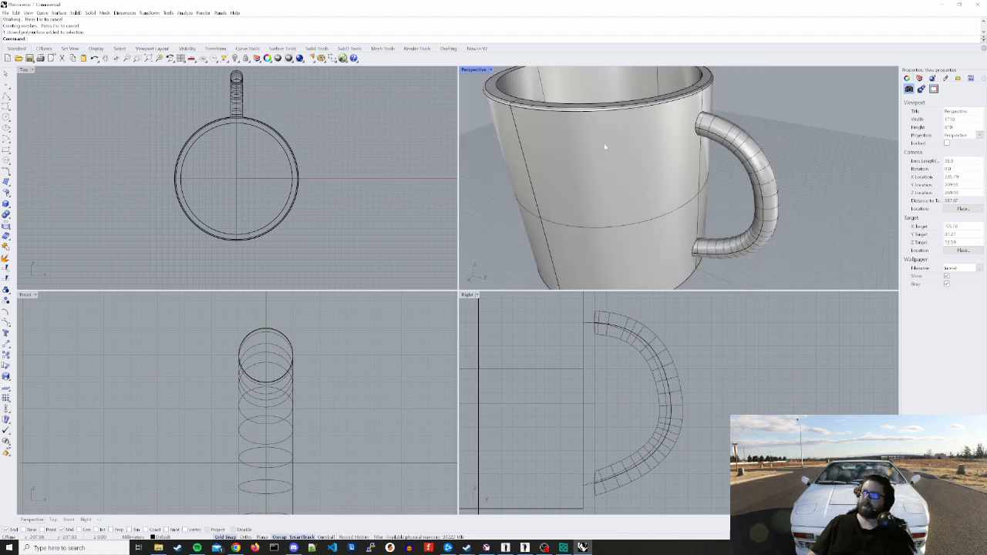
pyautogui.moveTo(604, 143); pyautogui.dragTo(541, 202, button='right')
pyautogui.scroll(-2, 756, 233)
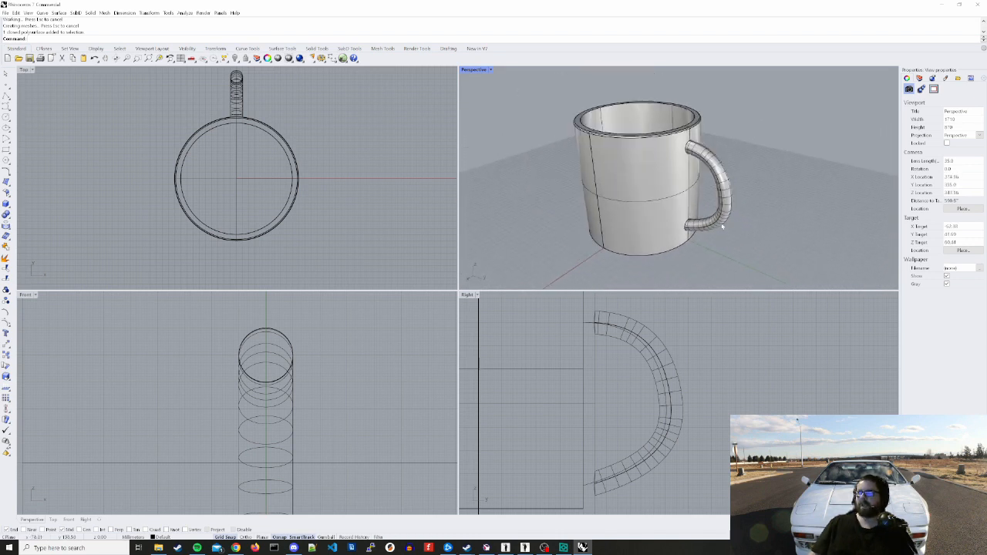
# Inspect the mug from another angle, bring up the solid editing tools and highlight the mug briefly
pyautogui.moveTo(650, 270); pyautogui.dragTo(681, 271, button='right')
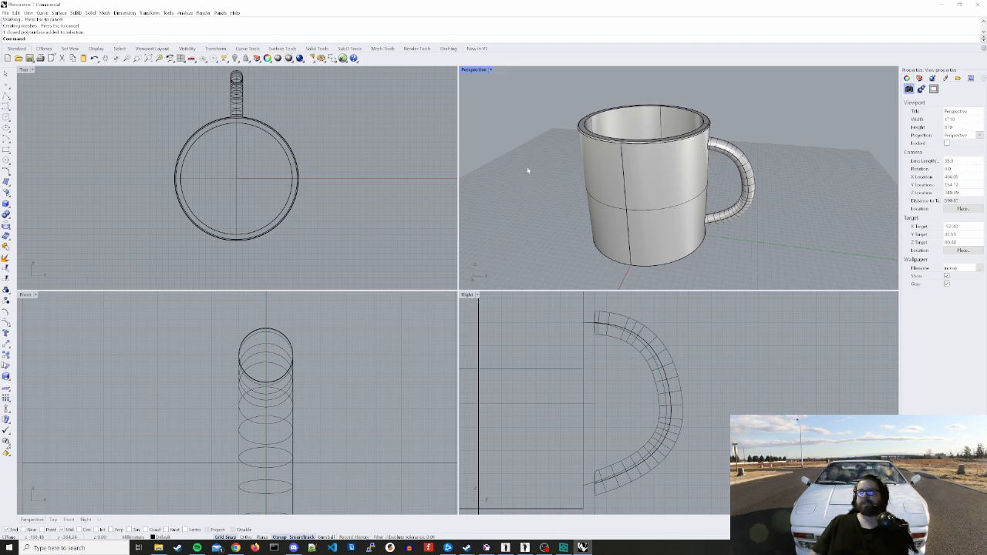
pyautogui.click(344, 217)
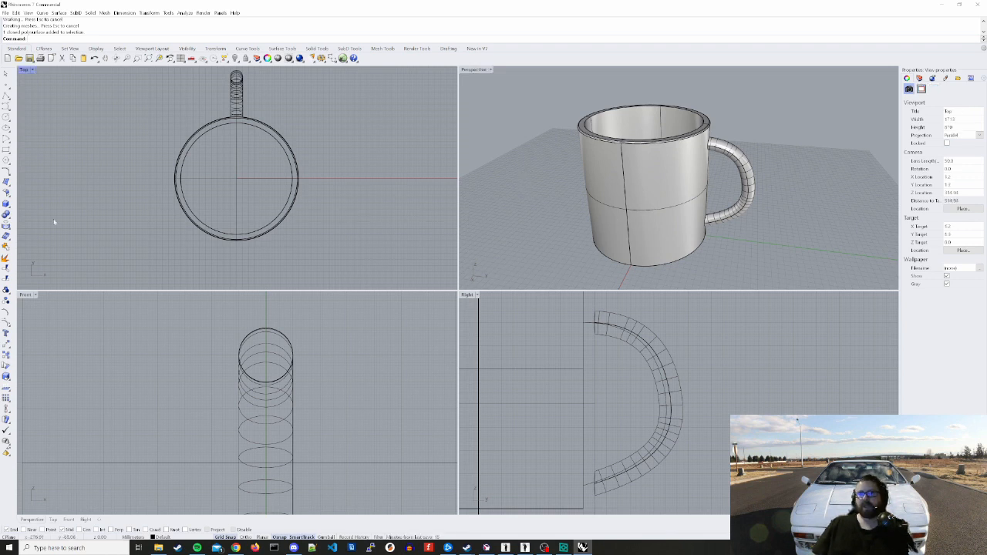
pyautogui.click(7, 215)
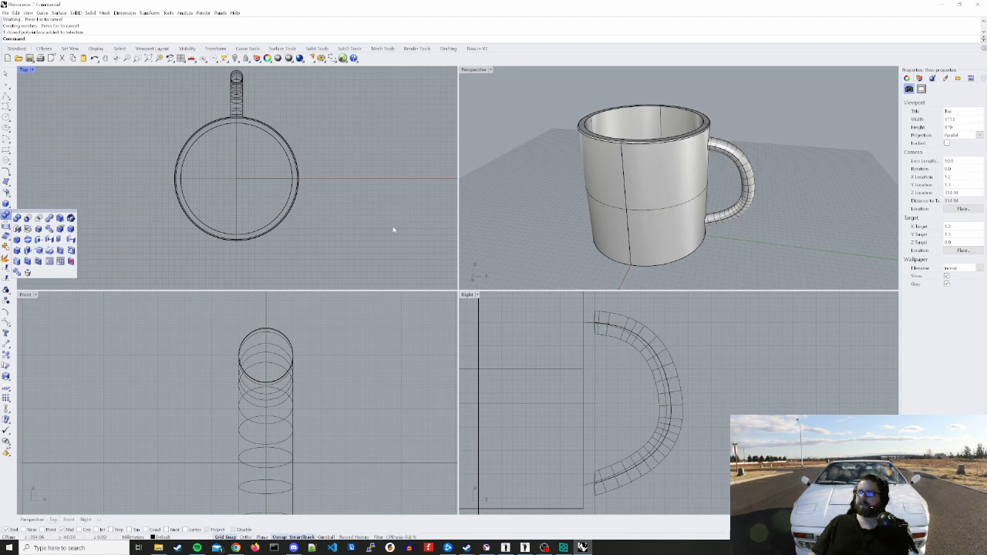
pyautogui.click(236, 126)
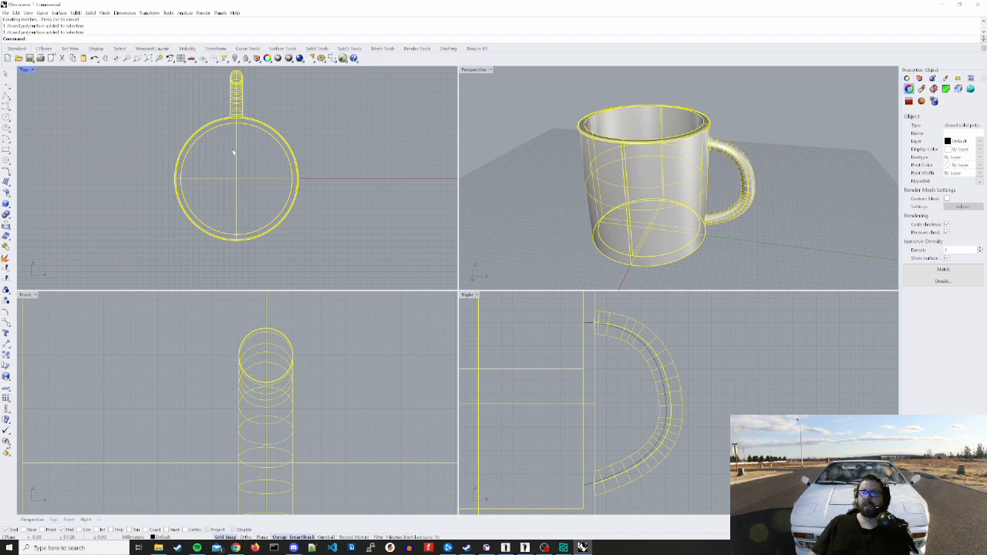
pyautogui.click(272, 150)
pyautogui.moveTo(333, 141); pyautogui.dragTo(326, 153, button='right')
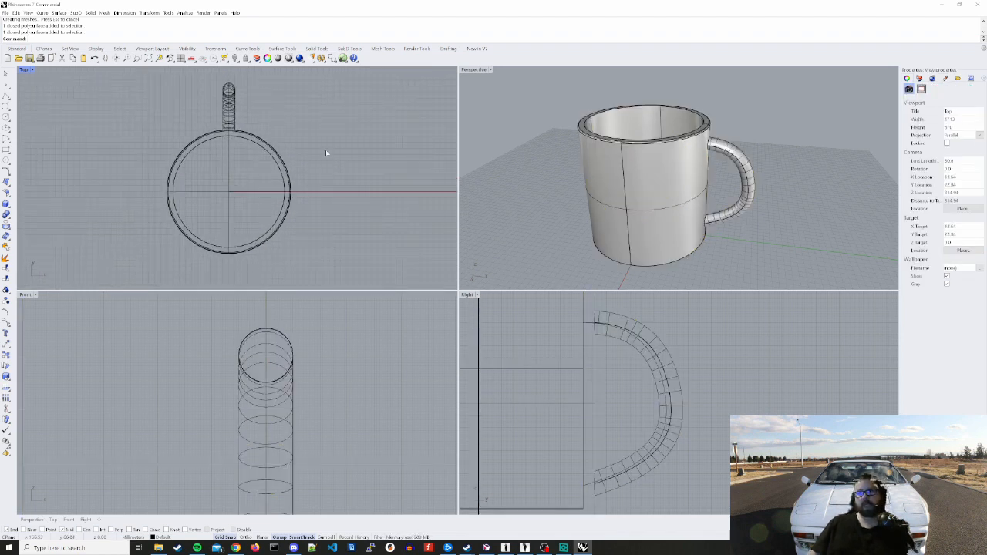
pyautogui.click(282, 163)
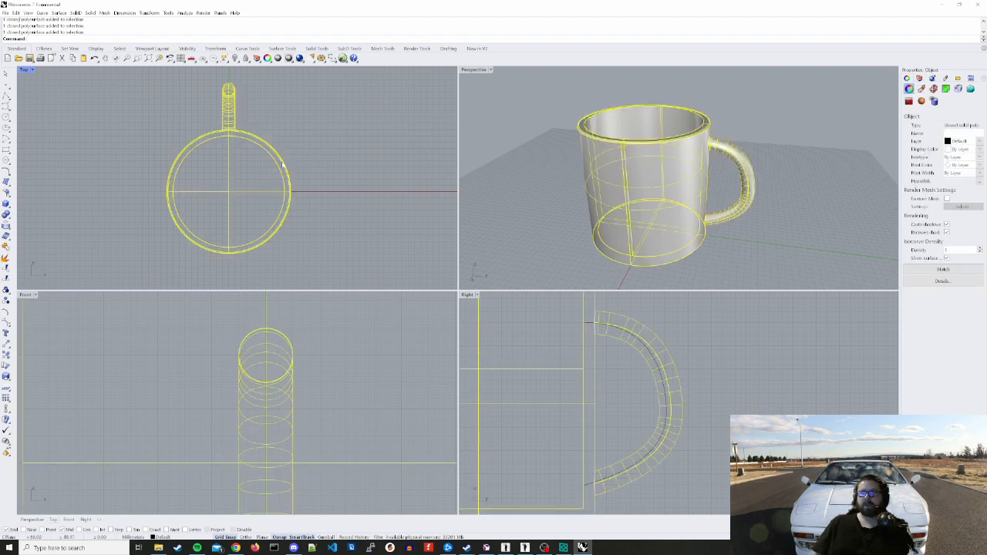
pyautogui.write('fil')
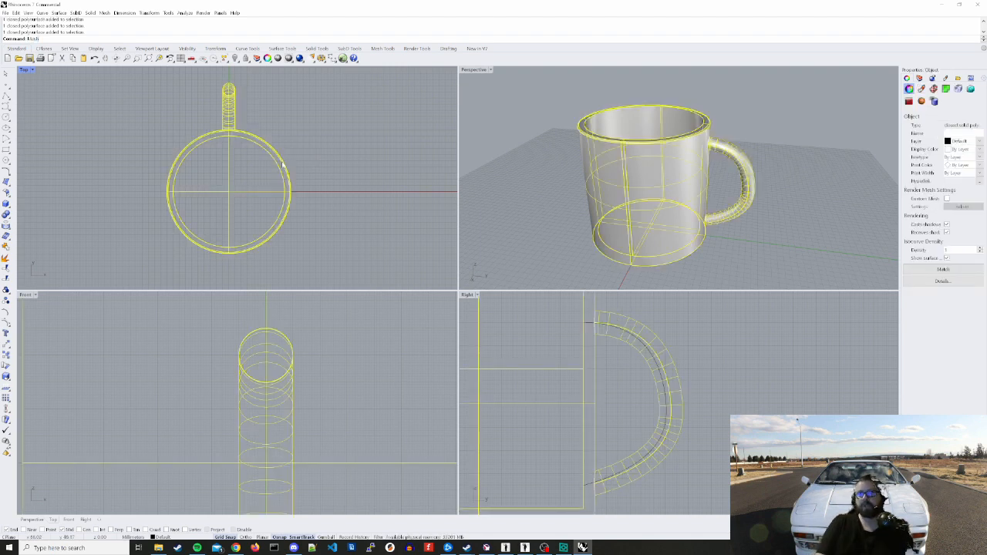
pyautogui.write('ToNURB')
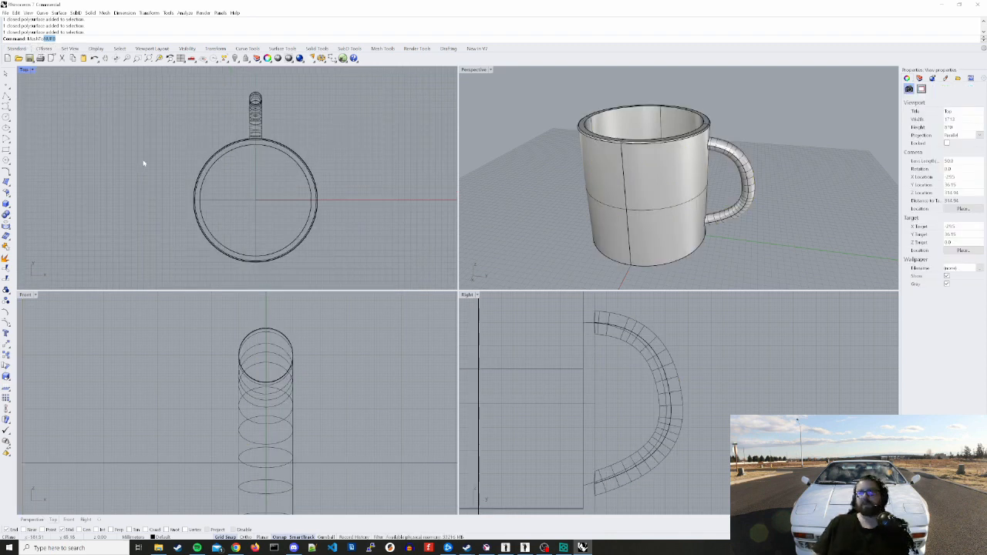
pyautogui.moveTo(64, 39); pyautogui.dragTo(24, 43)
pyautogui.press('BackSpace')
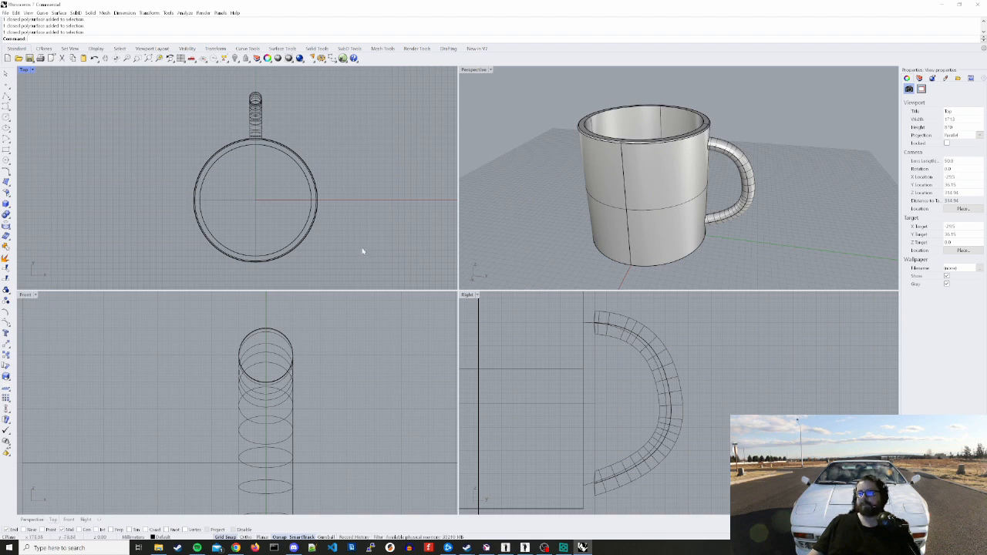
# Delete the mug solid, keeping the handle's path curve
pyautogui.moveTo(361, 249); pyautogui.dragTo(332, 253, button='right')
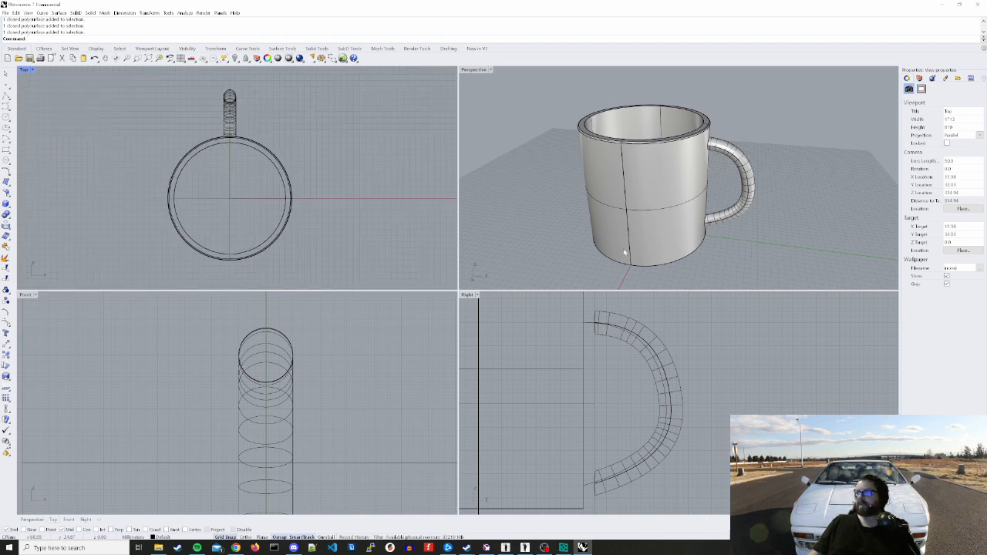
pyautogui.press('Delete')
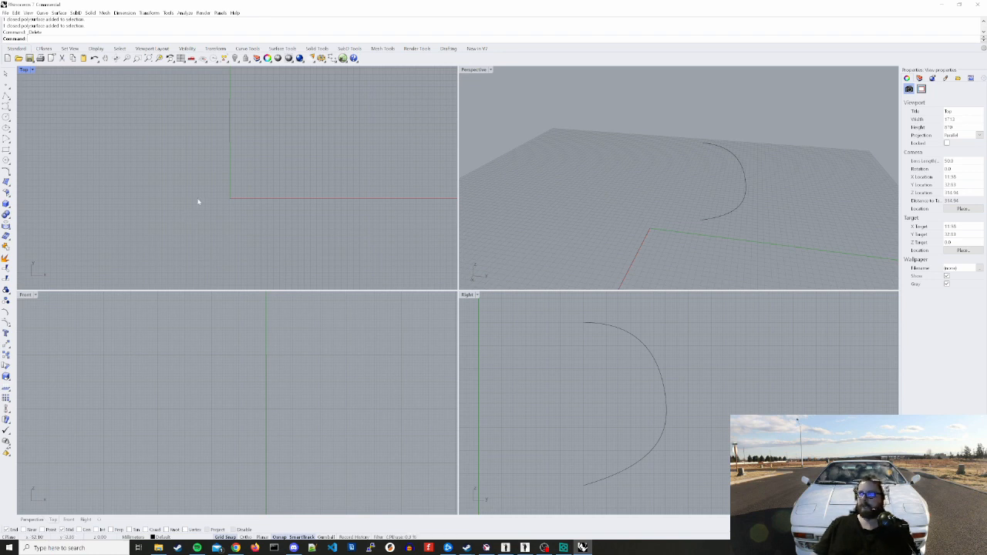
pyautogui.click(6, 203)
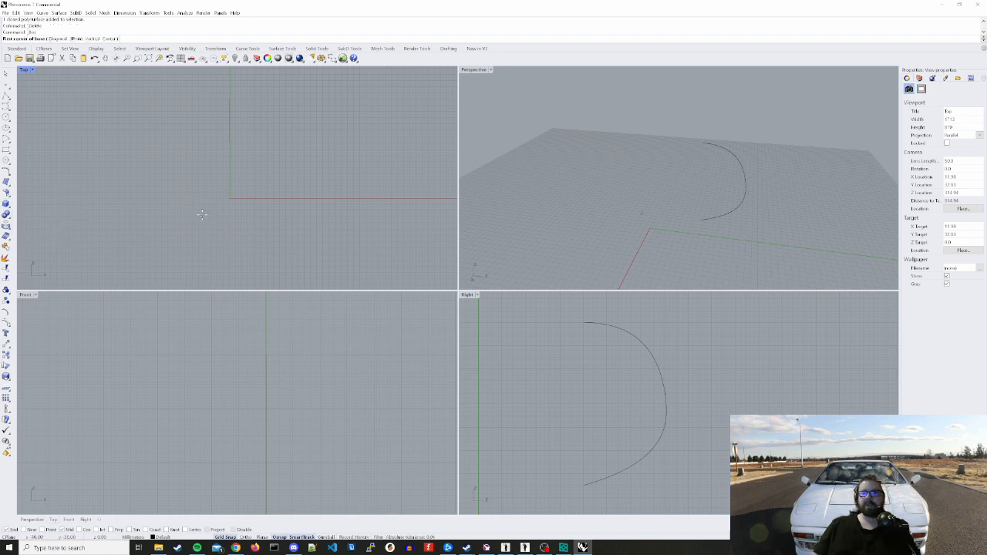
pyautogui.scroll(4, 224, 179)
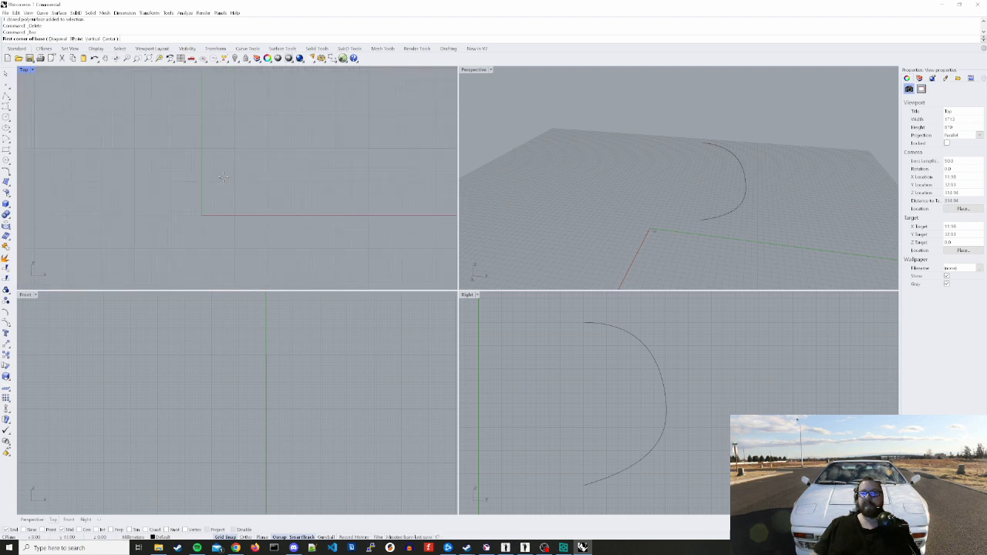
pyautogui.press('Escape')
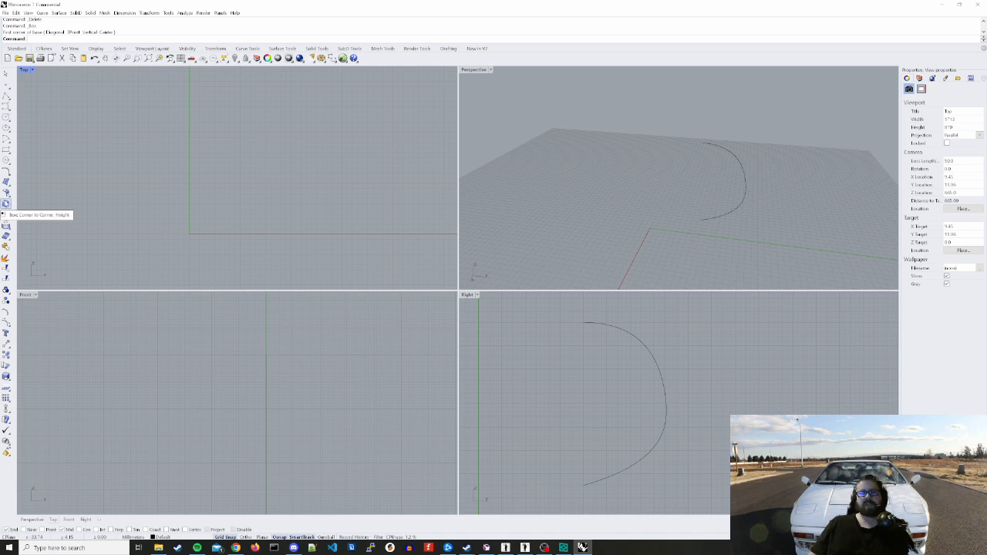
# Create a 20 mm cube with Box, starting its base corner at the origin and setting its height in the Front view
pyautogui.click(5, 204)
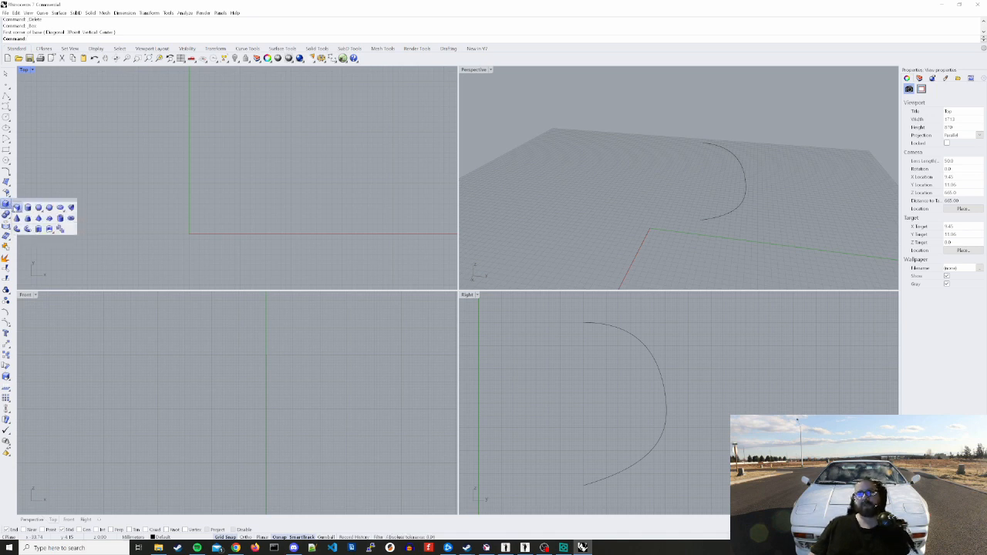
pyautogui.click(17, 208)
pyautogui.click(188, 232)
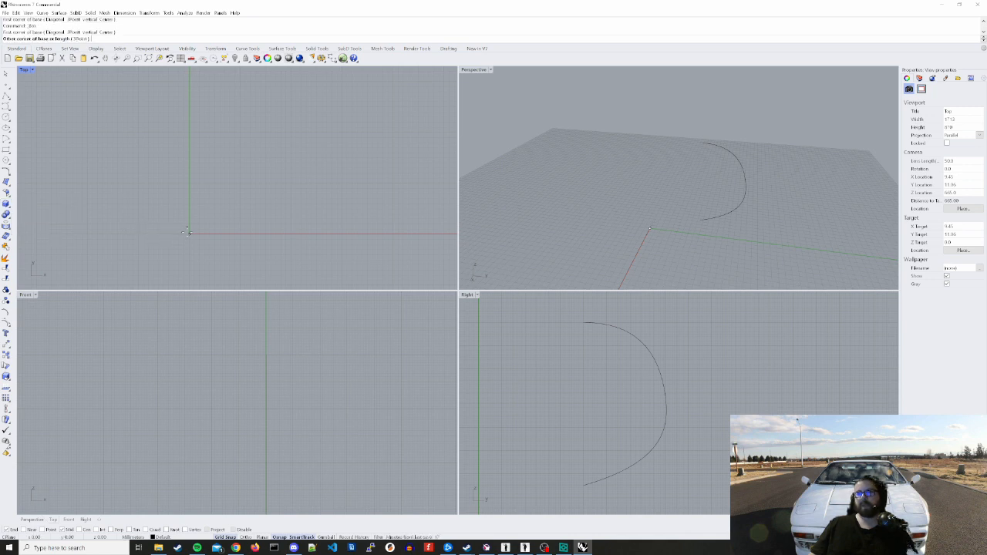
pyautogui.click(291, 131)
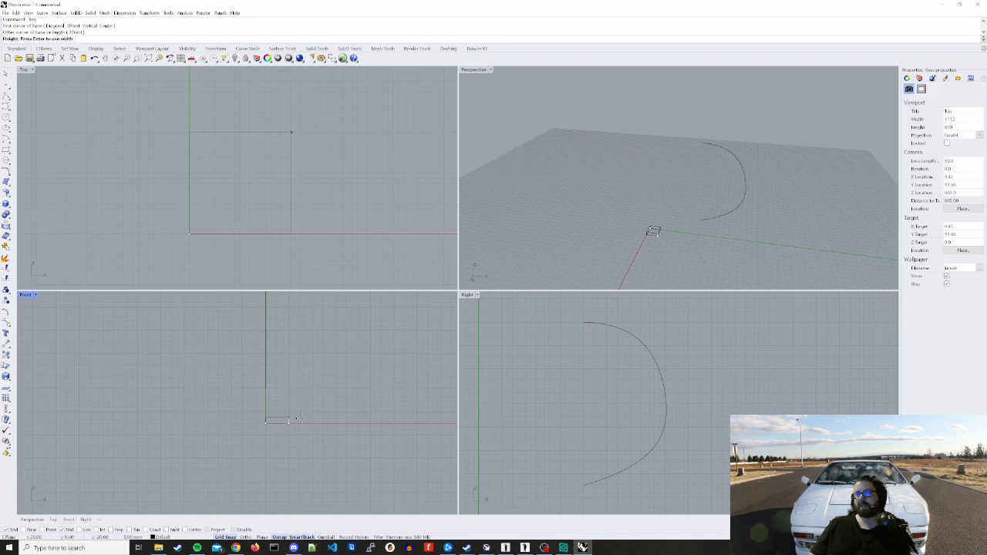
pyautogui.scroll(10, 293, 417)
pyautogui.scroll(2, 235, 406)
pyautogui.moveTo(246, 331); pyautogui.dragTo(268, 388, button='right')
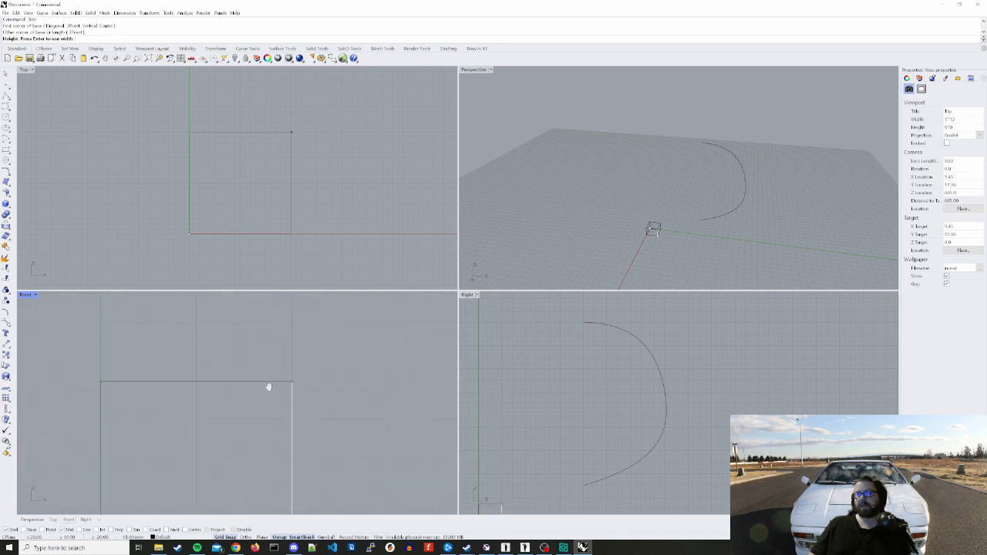
pyautogui.click(273, 329)
pyautogui.click(344, 223)
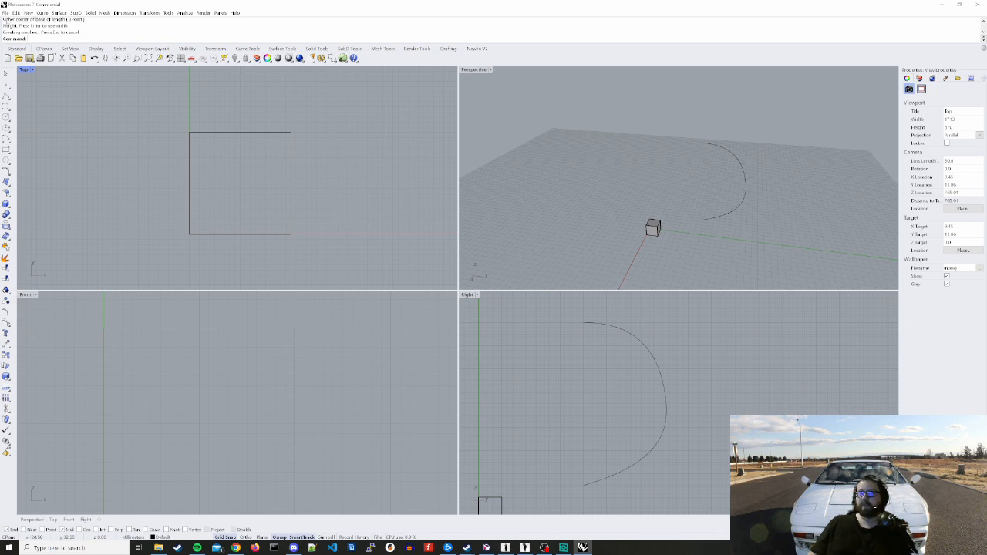
# Insert the M6 thread model from the fasteners folder as an embedded block instance, centred on the cube's top face
pyautogui.click(6, 13)
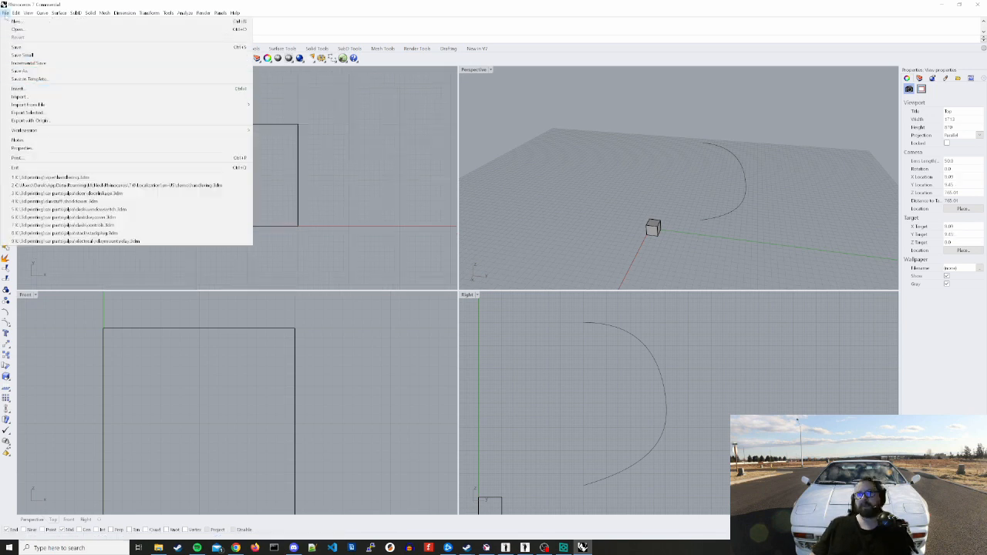
pyautogui.click(26, 89)
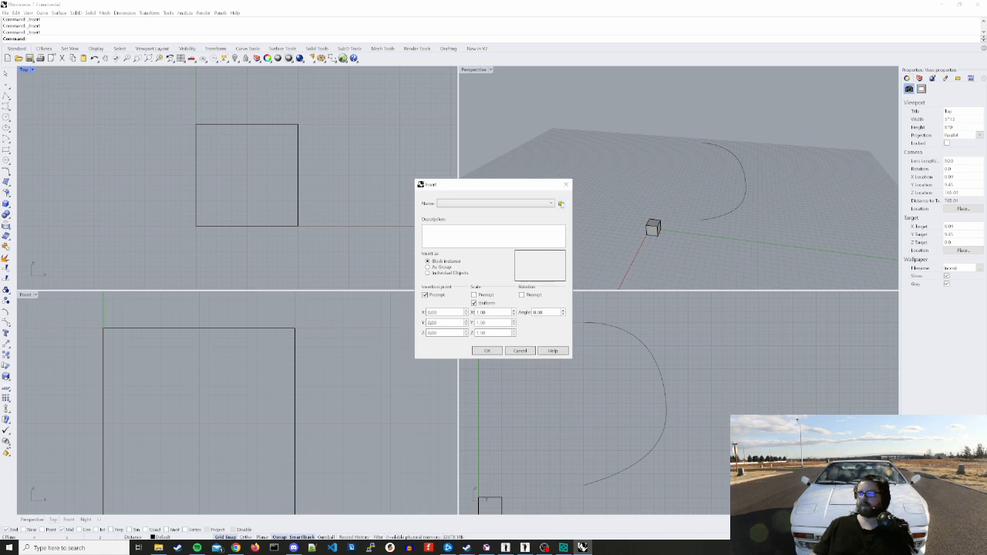
pyautogui.click(561, 203)
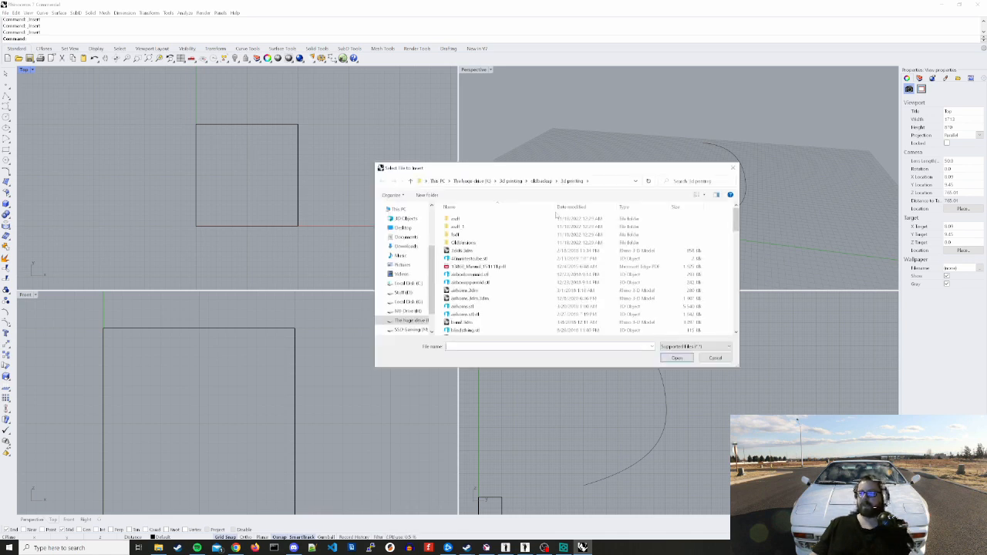
pyautogui.click(509, 181)
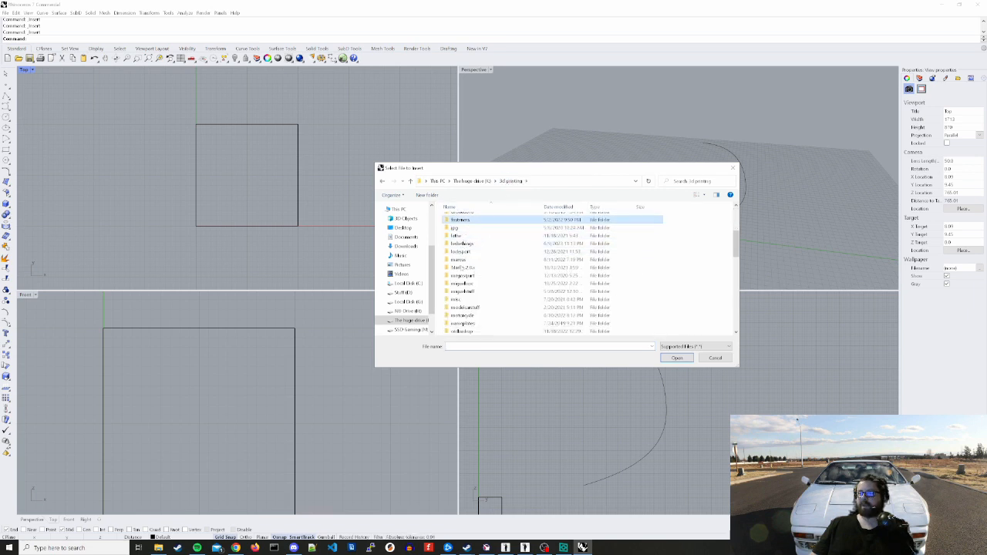
pyautogui.doubleClick(460, 220)
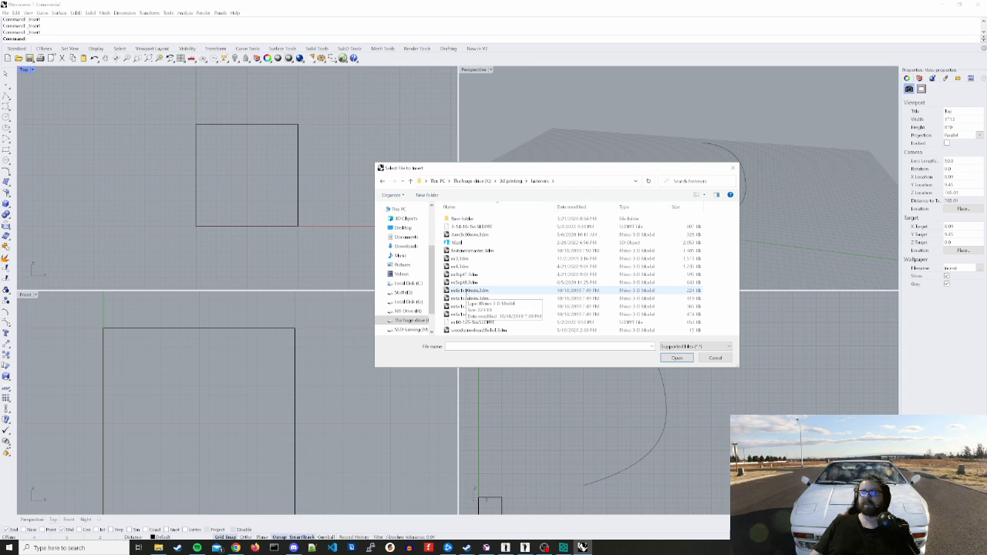
pyautogui.doubleClick(470, 290)
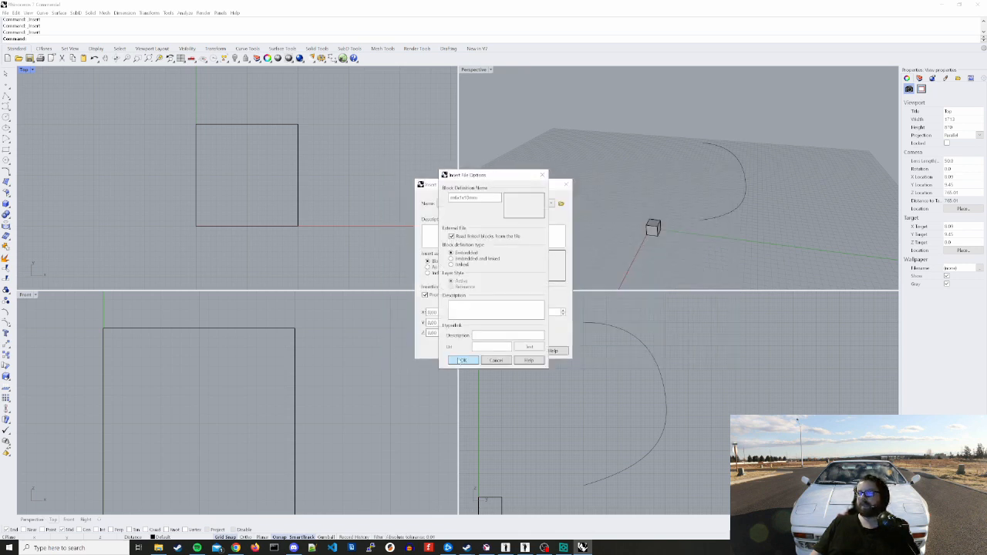
pyautogui.click(461, 360)
pyautogui.click(484, 351)
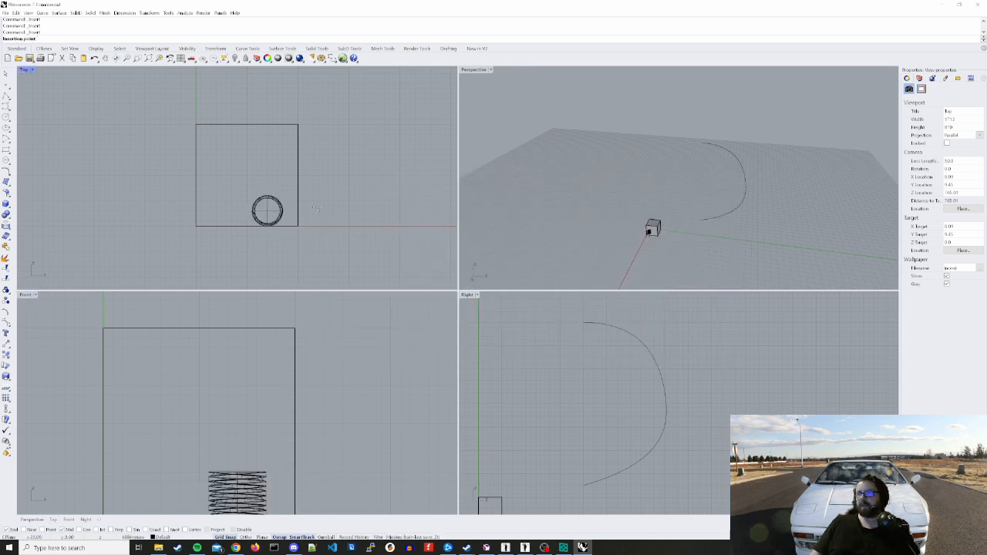
pyautogui.click(247, 175)
# Examine the inserted thread block in the Front view and gauge its height with a temporary polyline
pyautogui.scroll(-4, 293, 383)
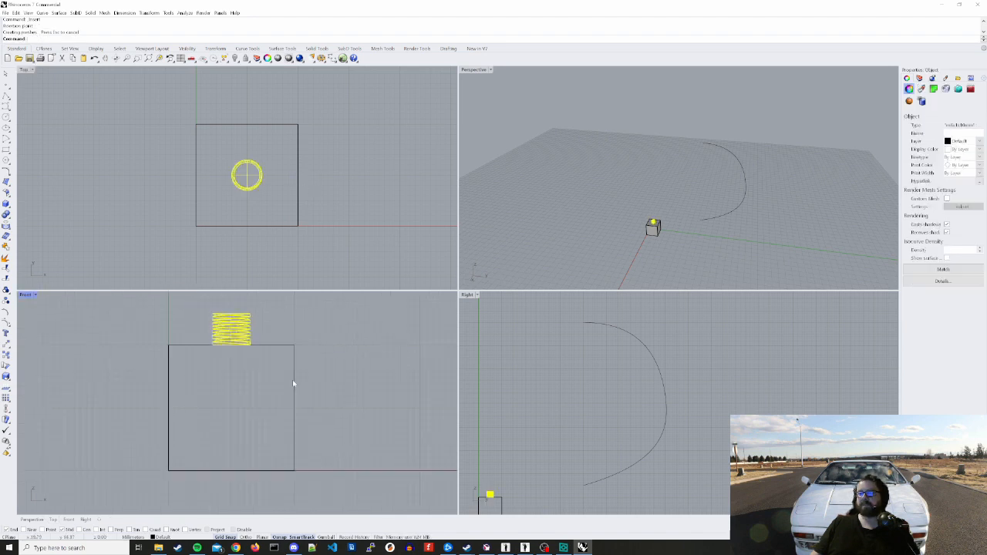
pyautogui.scroll(-1, 293, 383)
pyautogui.click(300, 333)
pyautogui.scroll(2, 233, 344)
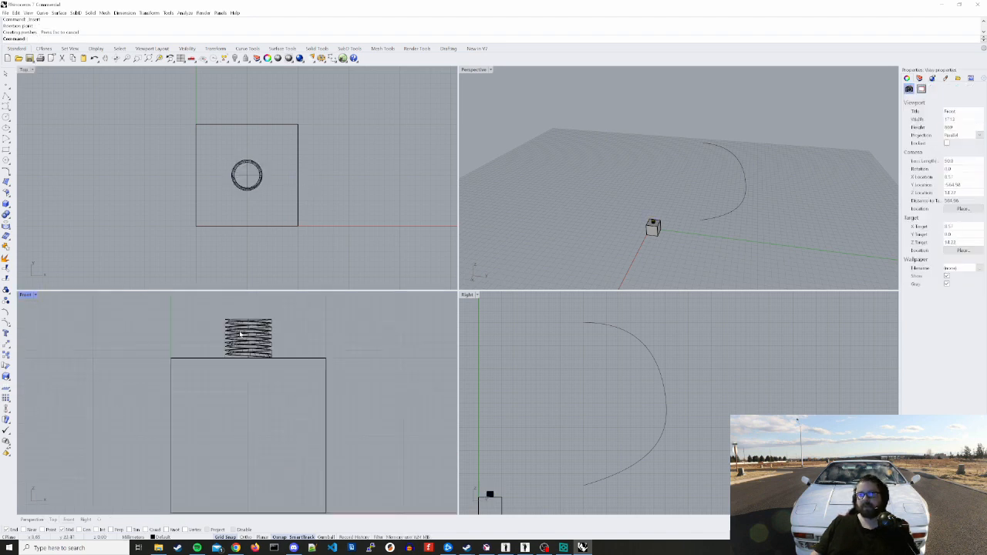
pyautogui.click(240, 333)
pyautogui.scroll(1, 245, 337)
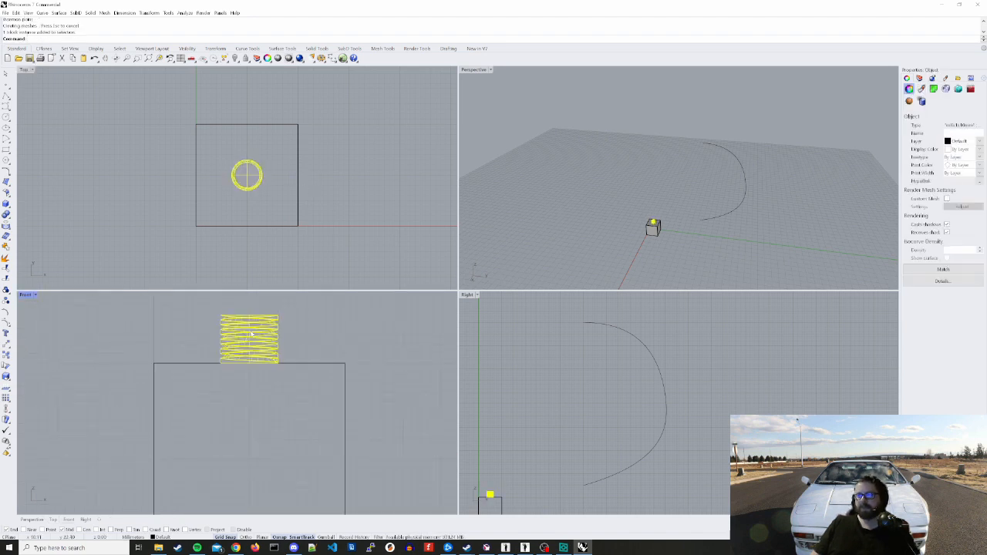
pyautogui.click(185, 330)
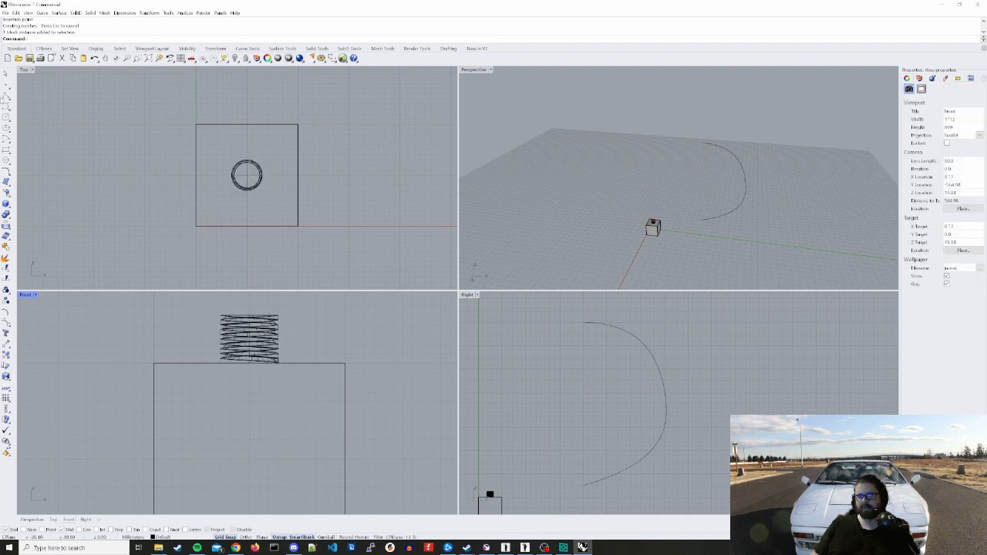
pyautogui.click(5, 94)
pyautogui.click(210, 320)
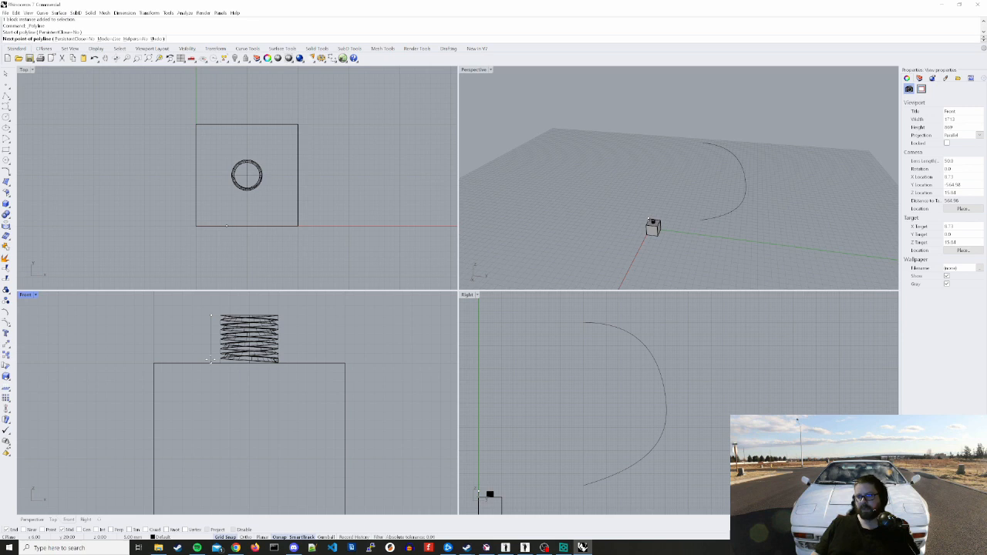
pyautogui.press('Escape')
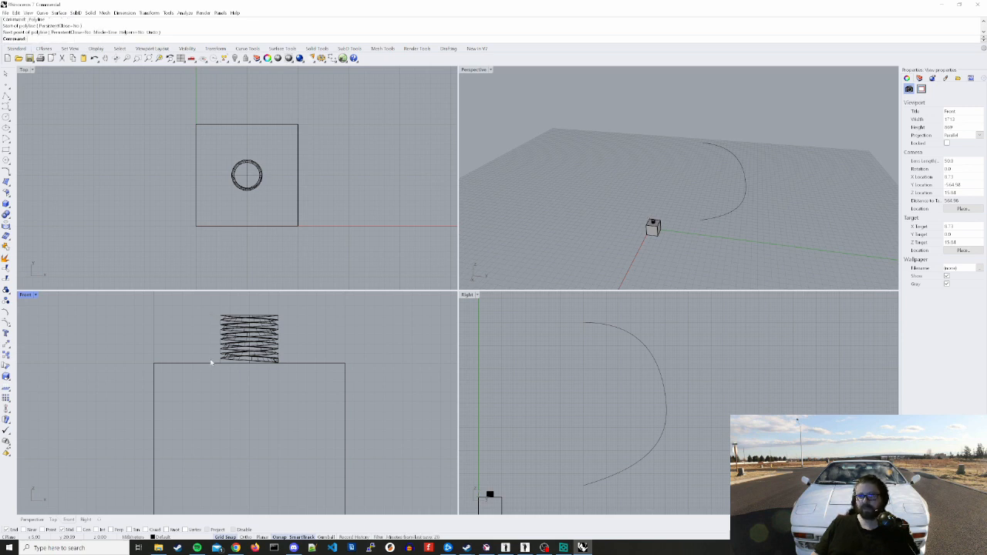
# Move the thread block straight down into the cube so its upper end protrudes slightly above the top face
pyautogui.click(240, 337)
pyautogui.moveTo(246, 344); pyautogui.dragTo(250, 374)
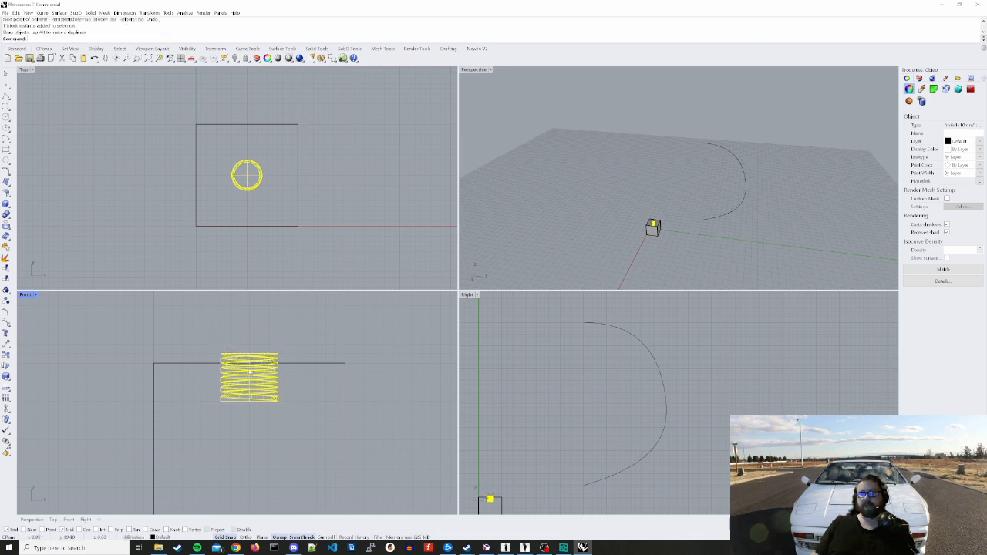
pyautogui.click(357, 348)
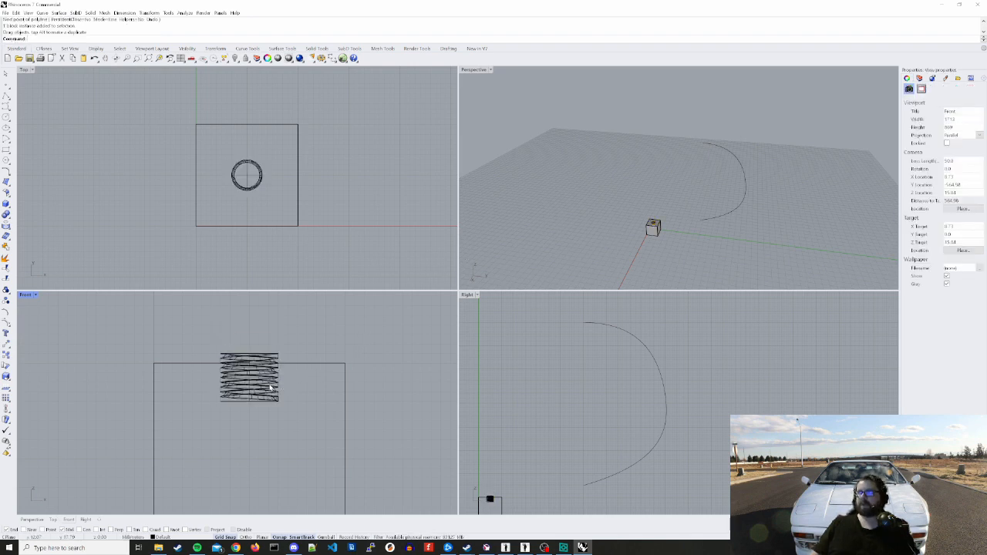
pyautogui.click(652, 229)
pyautogui.scroll(5, 652, 220)
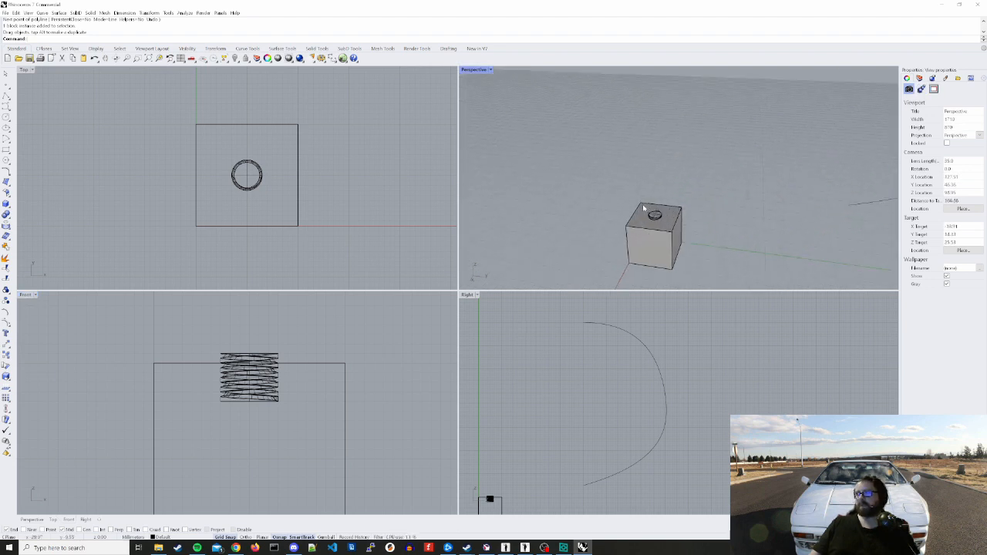
# Subtract the M6 thread block from the cube with Boolean Difference
pyautogui.scroll(4, 648, 210)
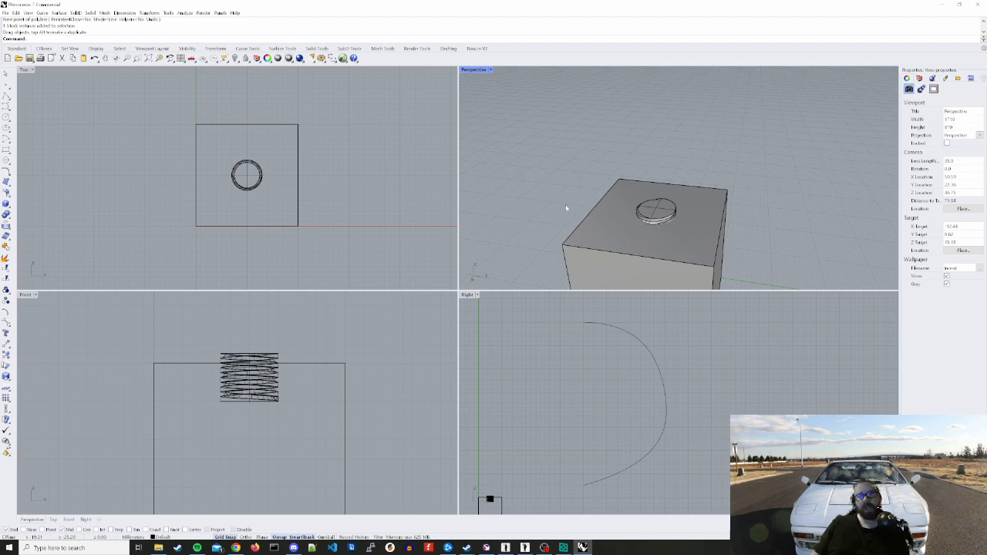
pyautogui.click(572, 211)
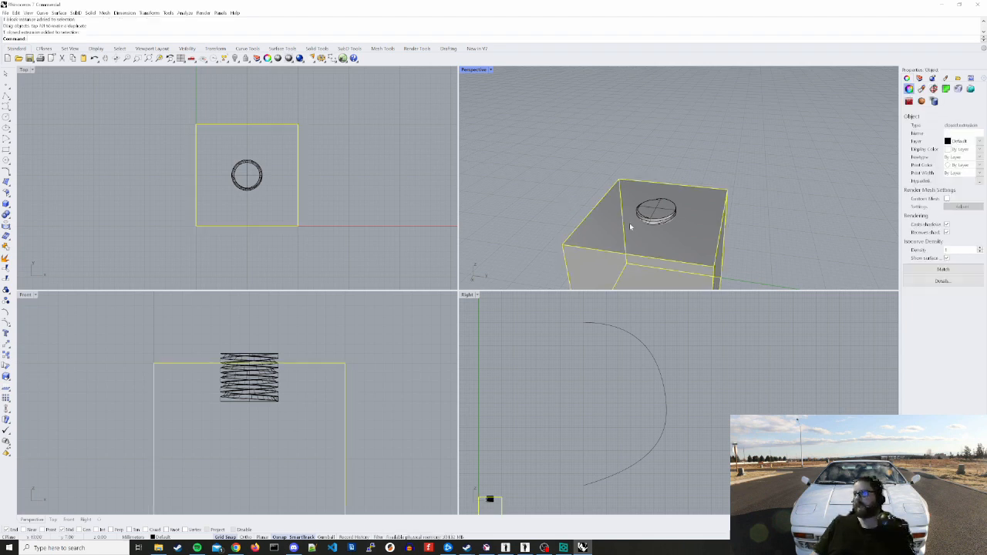
pyautogui.click(5, 214)
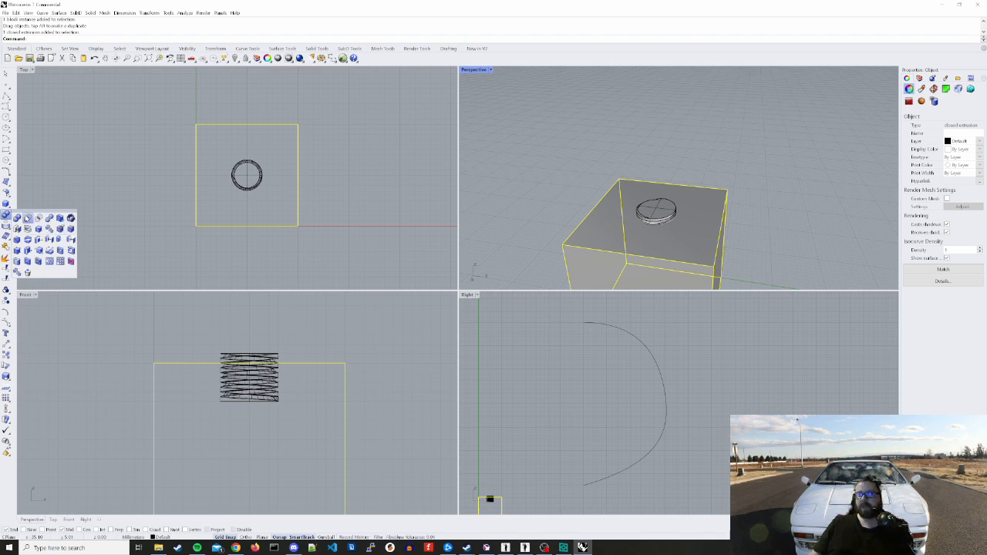
pyautogui.click(27, 219)
pyautogui.click(239, 357)
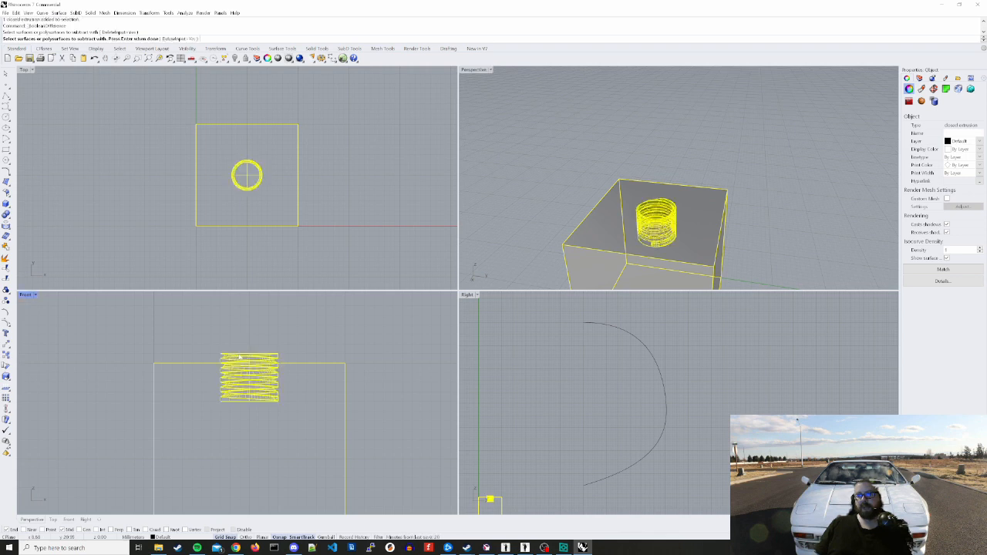
pyautogui.press('Return')
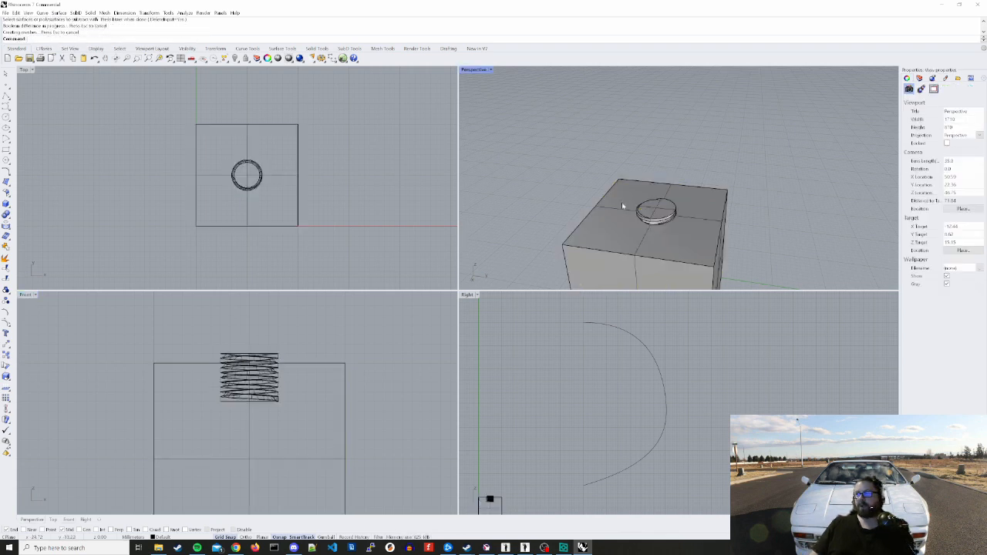
# Move the thread block out of the cube and well clear of it
pyautogui.click(650, 225)
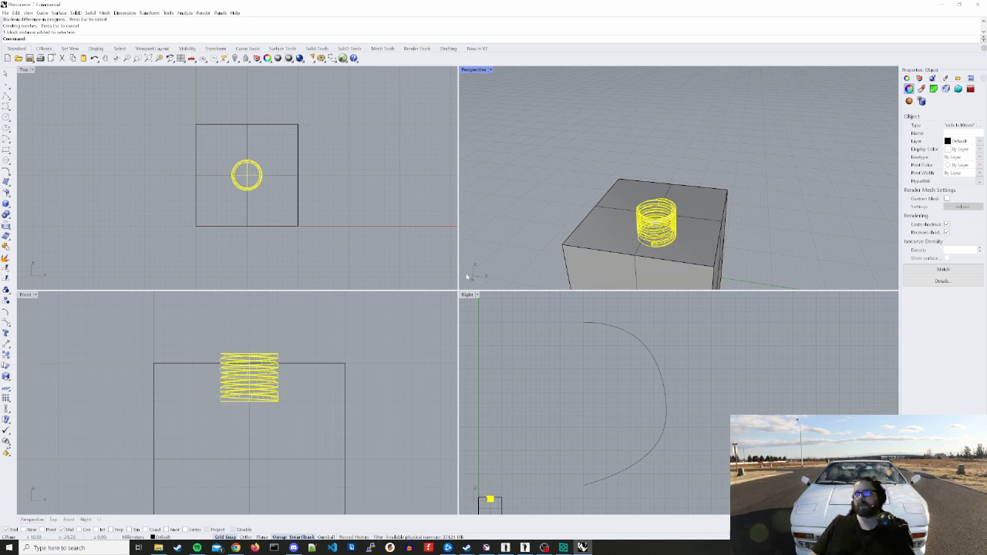
pyautogui.moveTo(641, 219); pyautogui.dragTo(524, 190)
pyautogui.click(503, 231)
pyautogui.moveTo(553, 246); pyautogui.dragTo(644, 259, button='right')
pyautogui.click(550, 199)
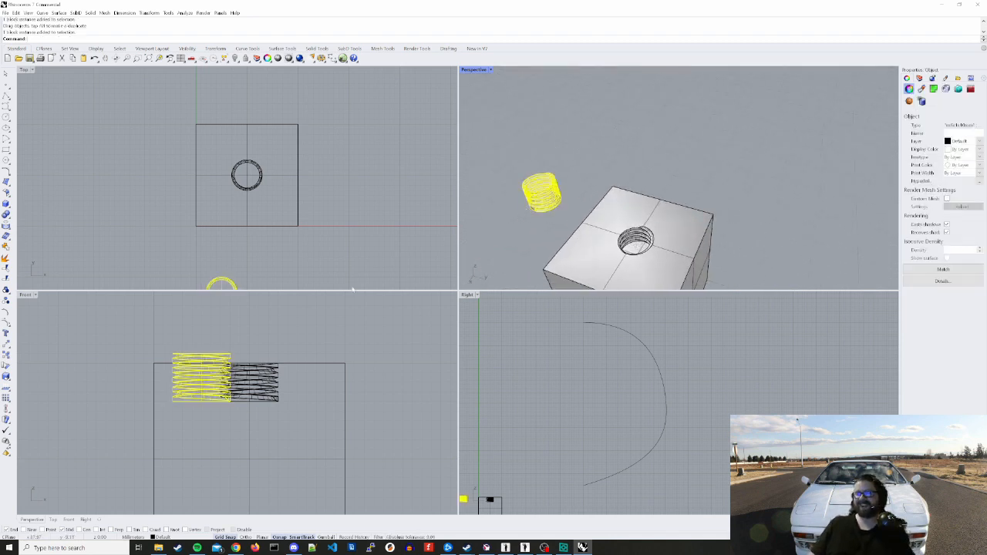
pyautogui.moveTo(204, 387); pyautogui.dragTo(137, 367)
# Delete the thread block to inspect the threaded hole up close, and undo the deletion
pyautogui.press('Delete')
pyautogui.moveTo(570, 216); pyautogui.dragTo(577, 237, button='right')
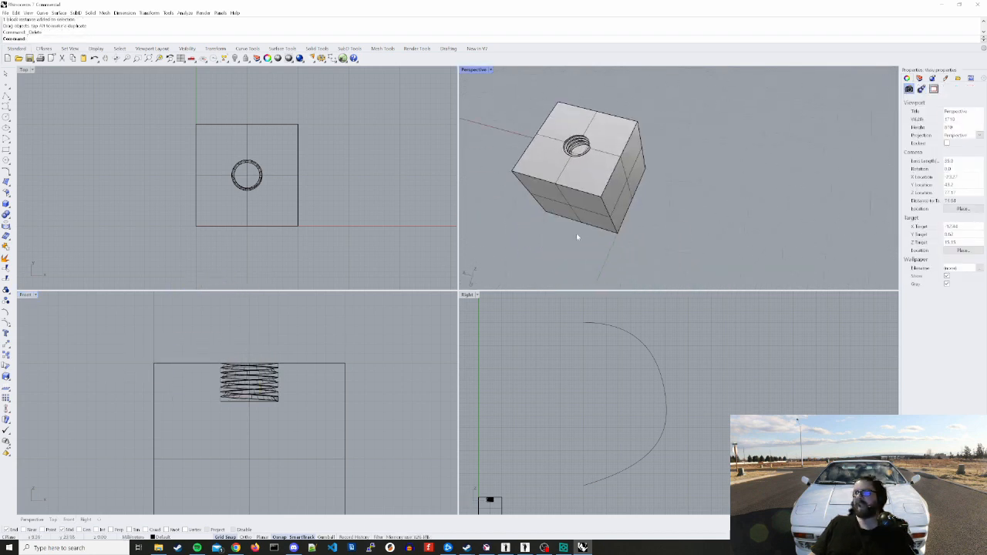
pyautogui.scroll(5, 577, 167)
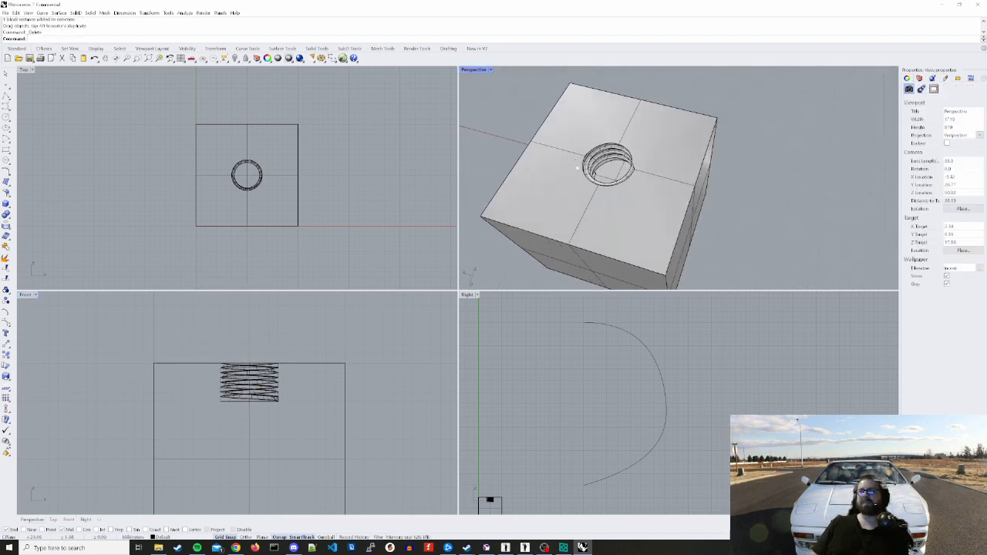
pyautogui.scroll(5, 553, 152)
pyautogui.moveTo(554, 154); pyautogui.dragTo(680, 193, button='right')
pyautogui.moveTo(607, 218); pyautogui.dragTo(703, 203, button='right')
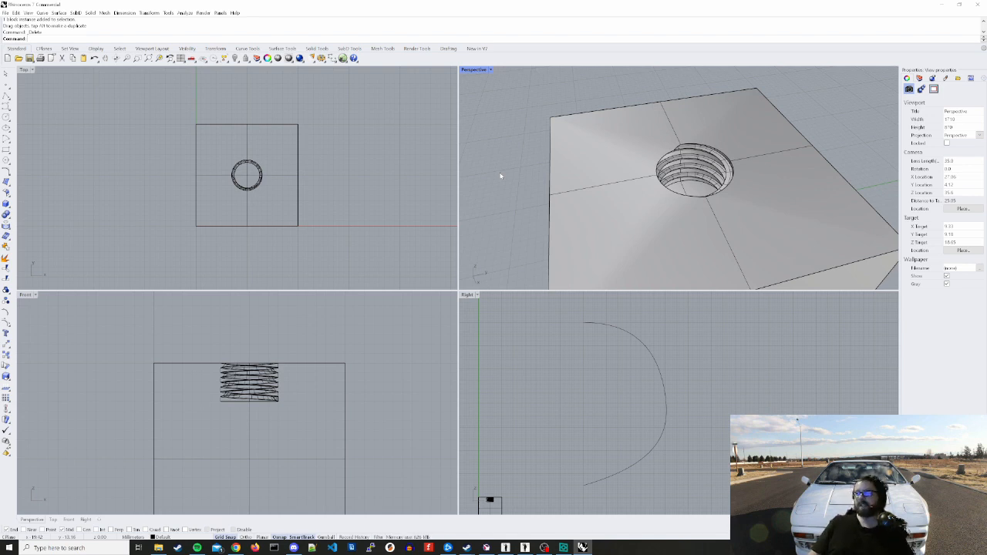
pyautogui.hotkey('ctrl', 'z')
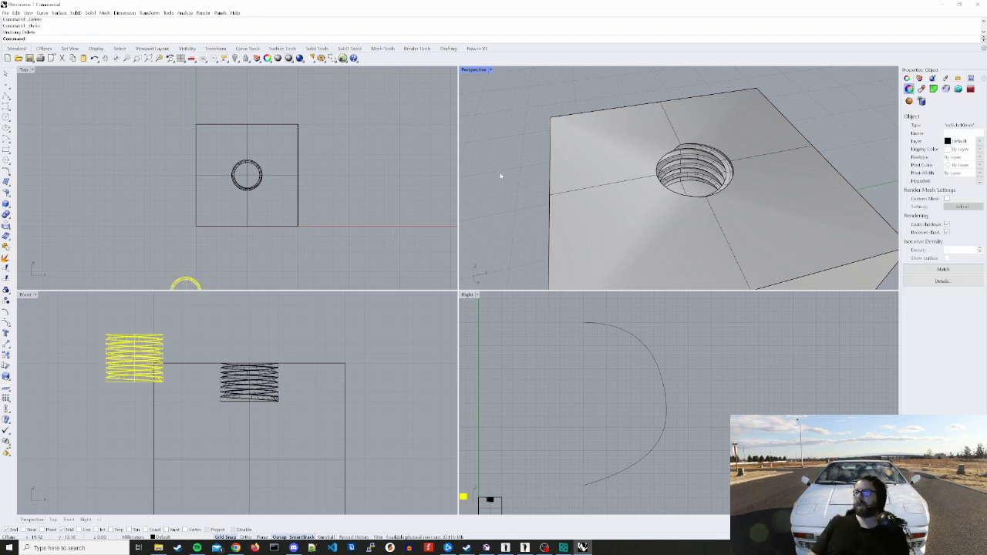
pyautogui.click(333, 246)
# Open the SolidWorks part m10-125-1in.SLDPRT from the fasteners folder with default import options, discarding the changes to the current model
pyautogui.click(5, 13)
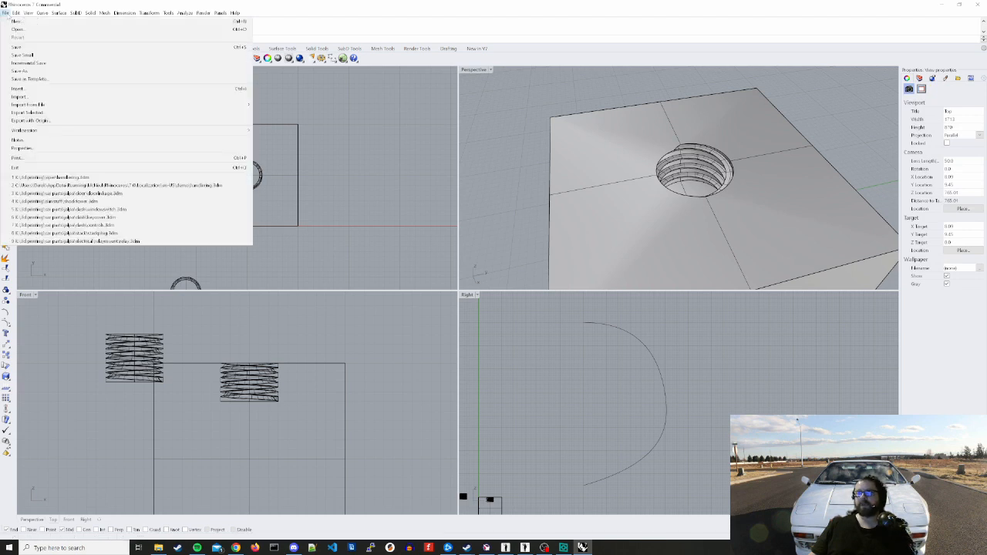
pyautogui.click(17, 29)
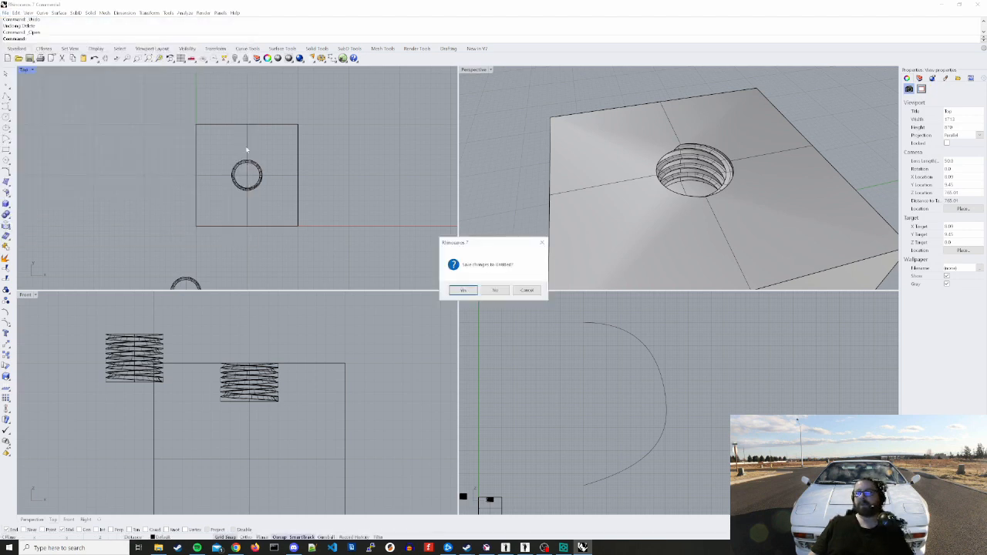
pyautogui.click(495, 290)
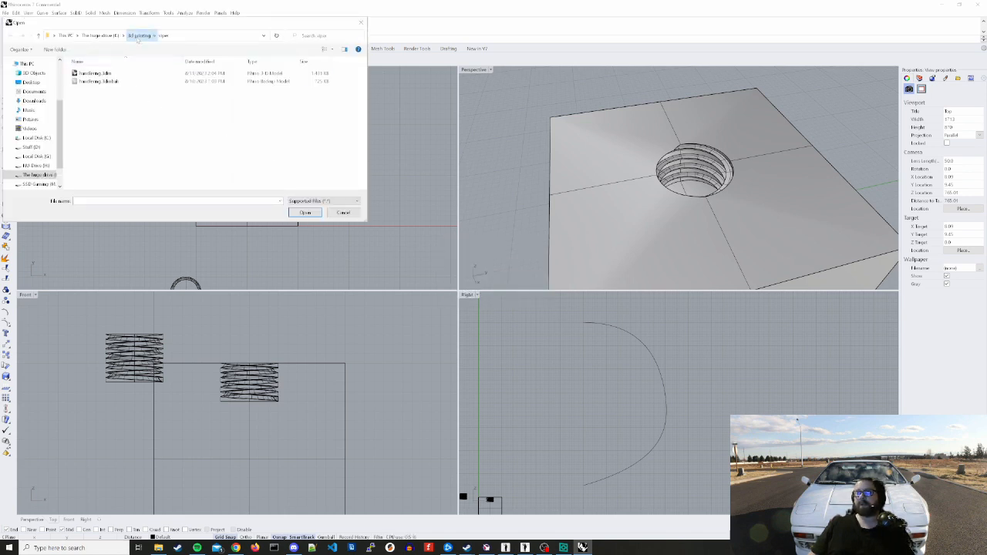
pyautogui.click(139, 35)
pyautogui.scroll(-5, 120, 125)
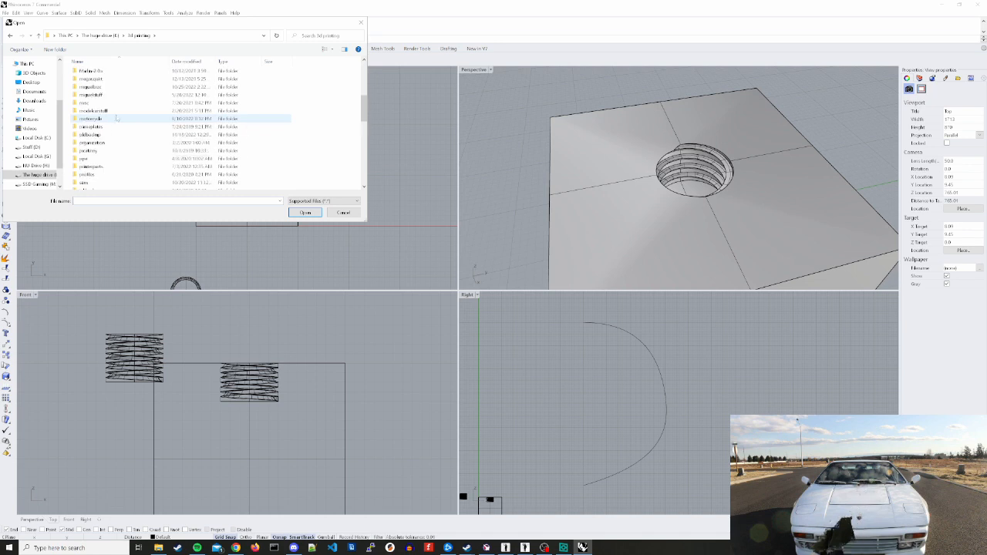
pyautogui.scroll(3, 119, 125)
pyautogui.doubleClick(102, 73)
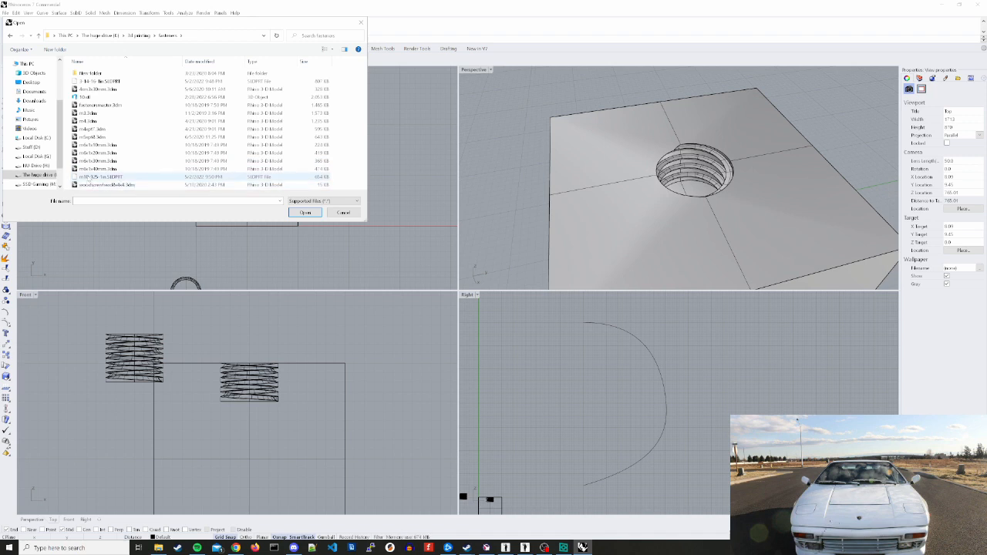
pyautogui.doubleClick(96, 177)
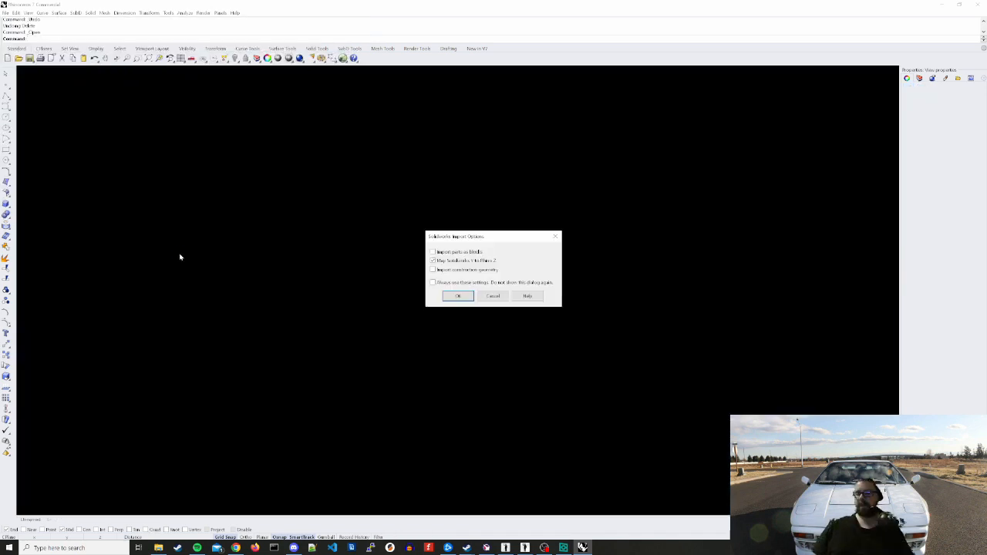
pyautogui.click(451, 297)
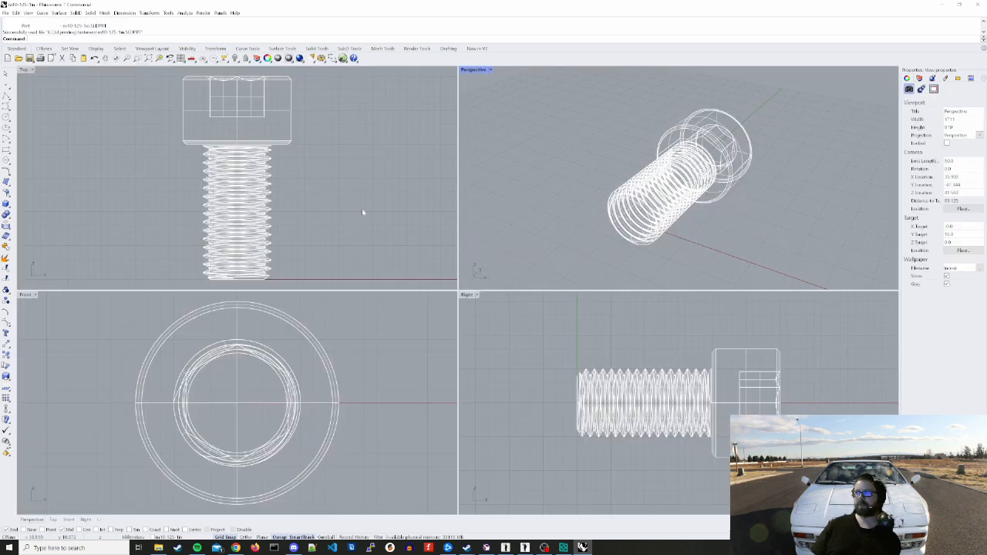
# Examine the imported M10 bolt in the Top and Perspective views and select it
pyautogui.scroll(-2, 323, 199)
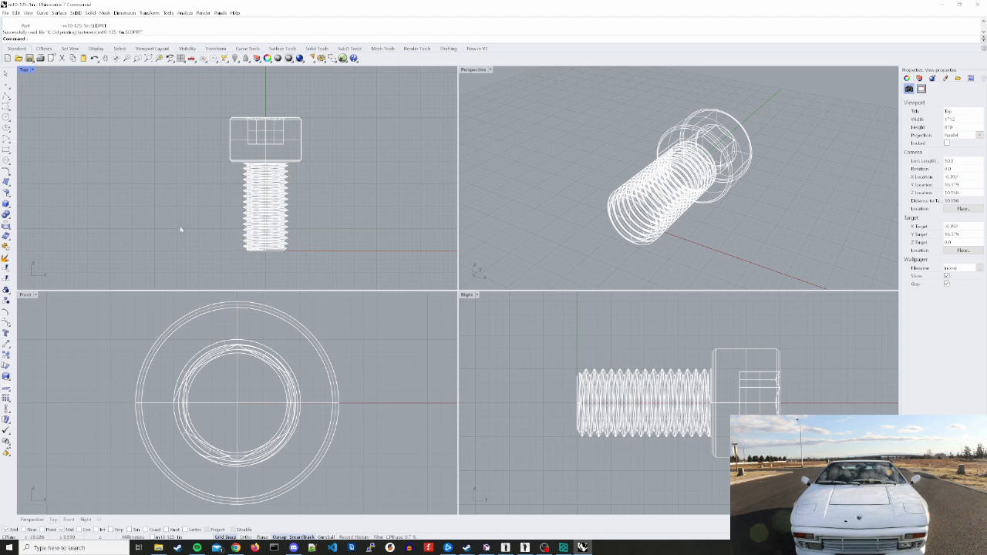
pyautogui.scroll(3, 208, 223)
pyautogui.scroll(2, 248, 224)
pyautogui.click(340, 212)
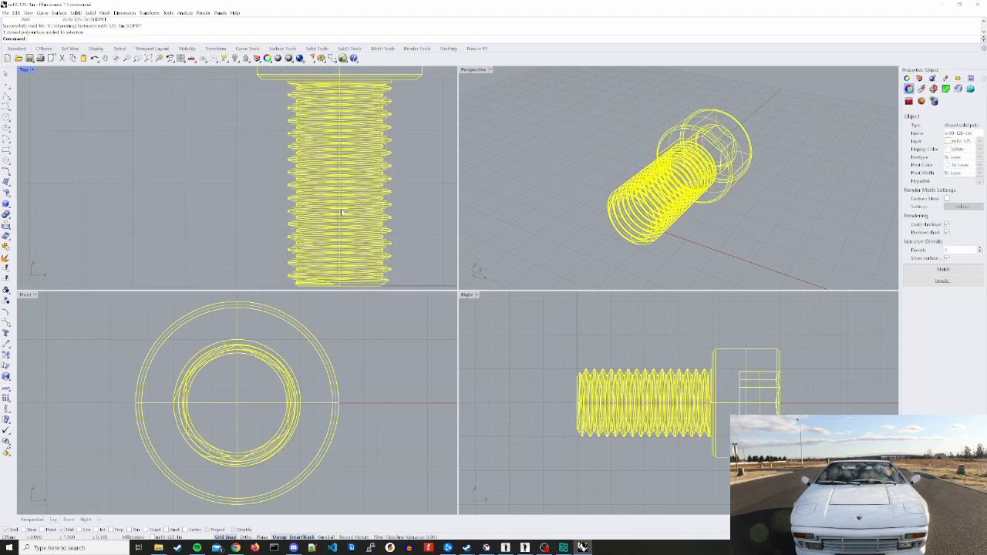
pyautogui.click(565, 189)
pyautogui.moveTo(565, 189); pyautogui.dragTo(603, 213, button='right')
pyautogui.click(688, 183)
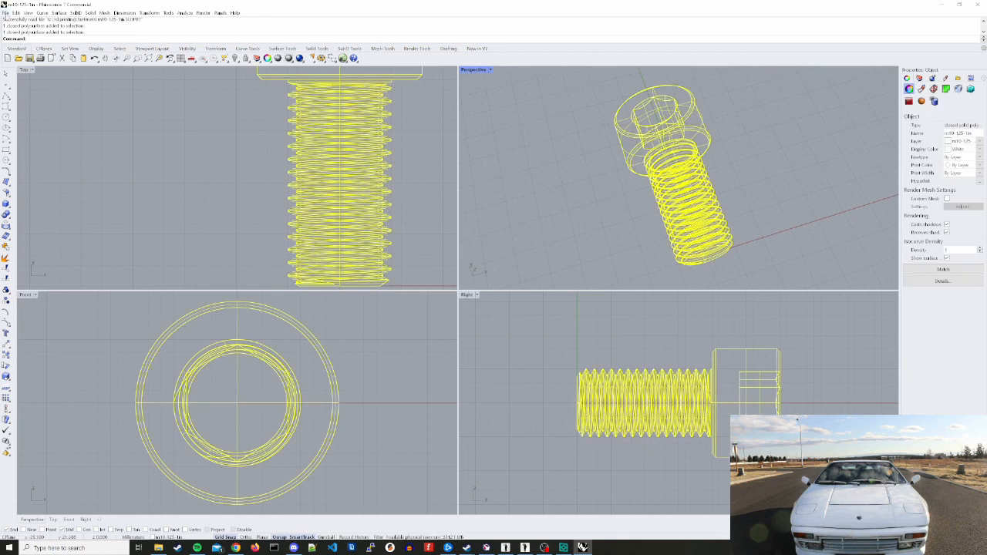
# Try to convert the imported bolt with the MeshToNURB command
pyautogui.click(6, 13)
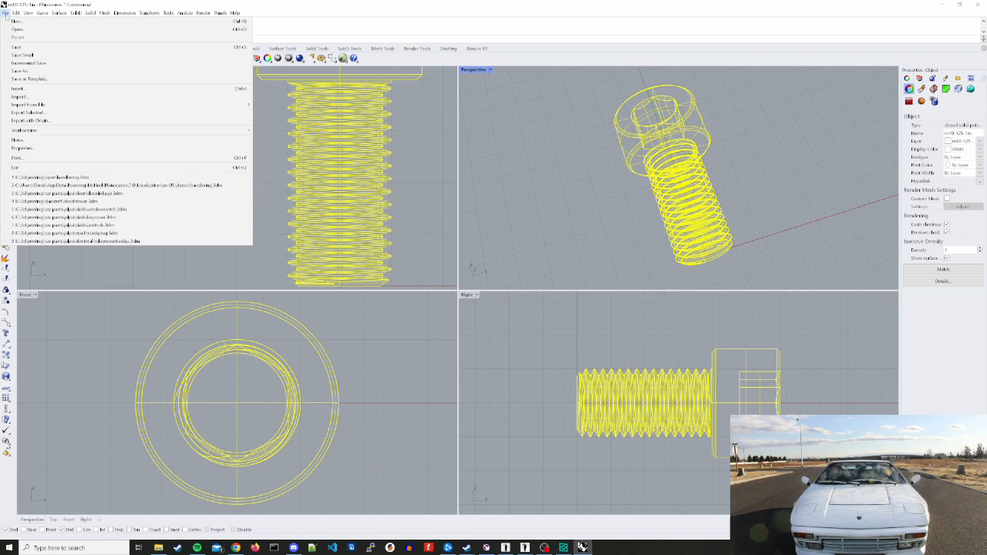
pyautogui.click(322, 131)
pyautogui.write('Mes')
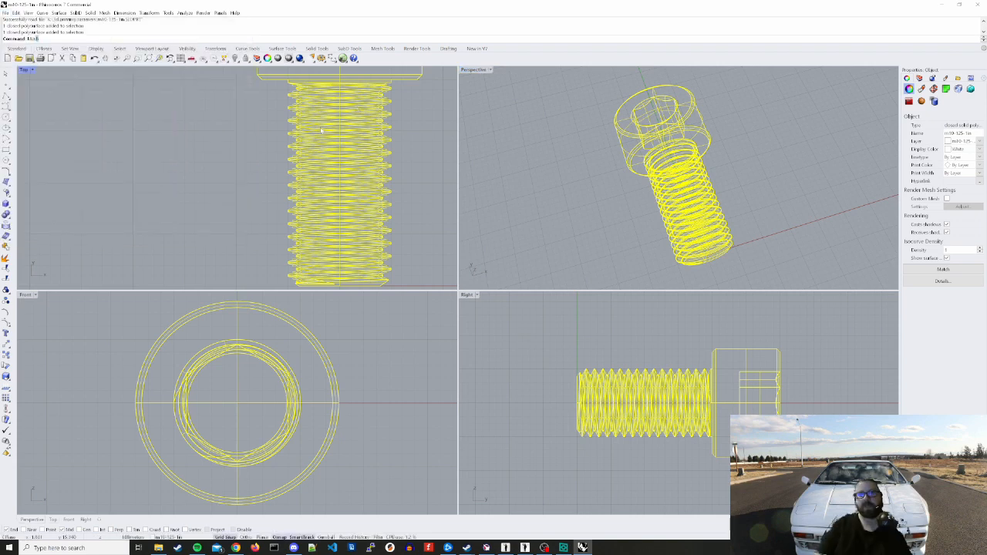
pyautogui.write('hToNURB')
pyautogui.press('Return')
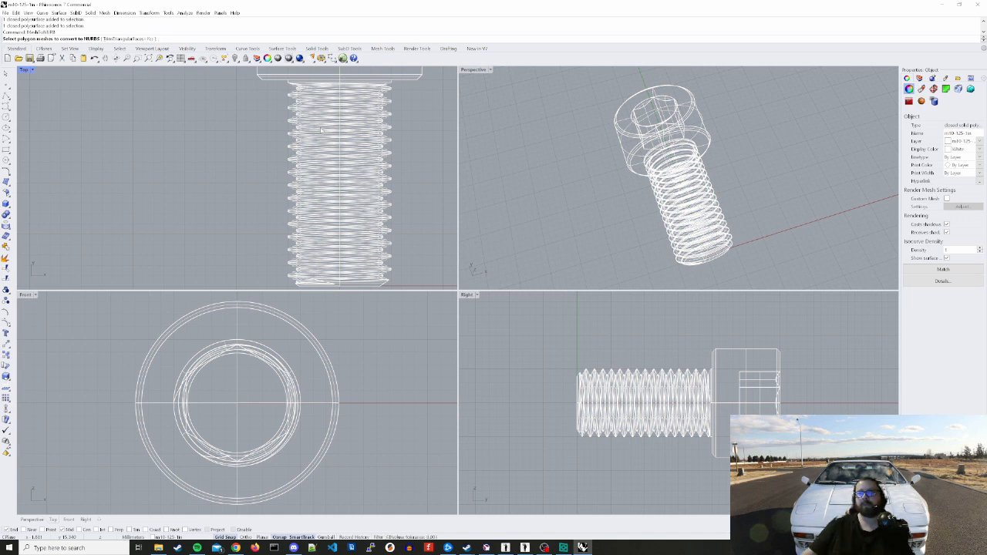
pyautogui.scroll(-3, 292, 189)
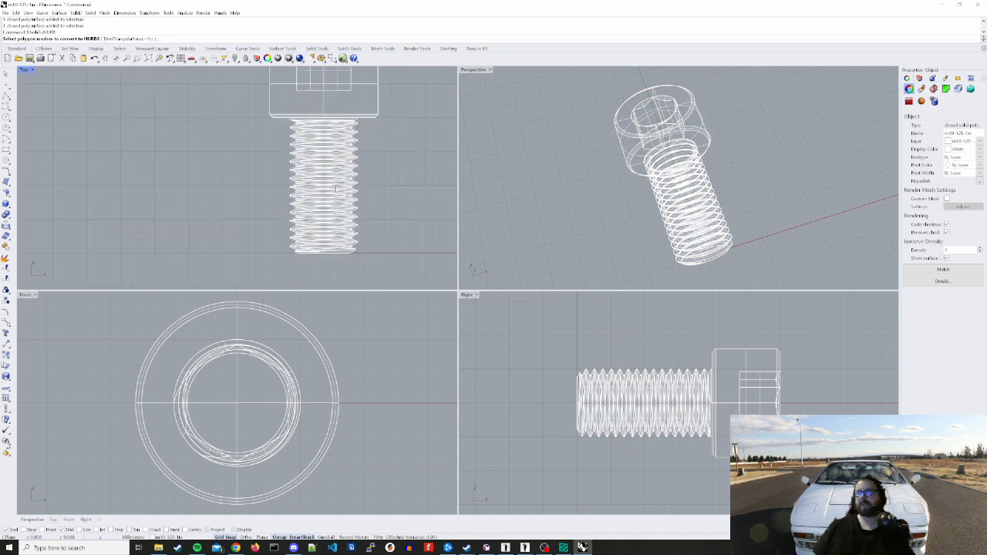
pyautogui.press('Escape')
# Switch the Perspective view to Shaded display and check the bolt from another angle
pyautogui.middleClick(542, 152)
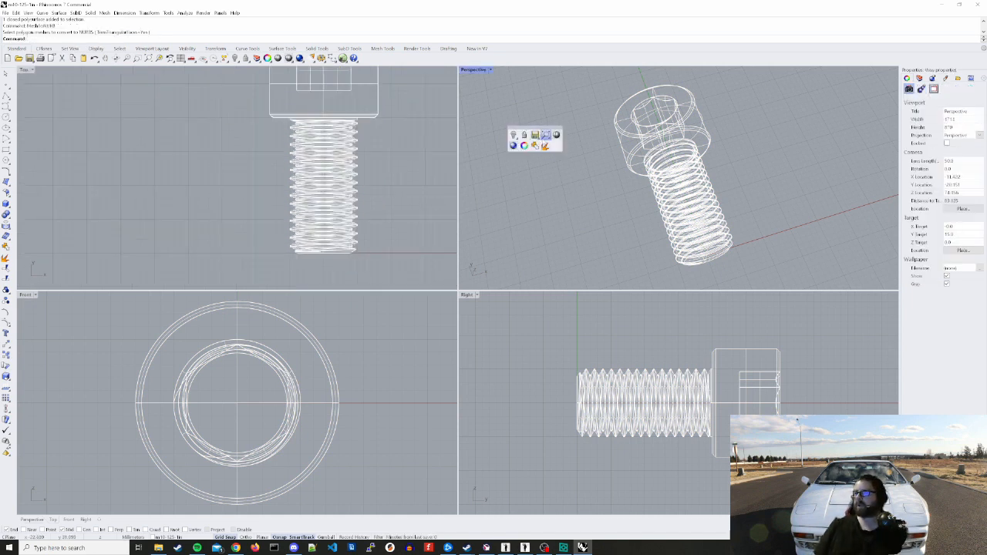
pyautogui.click(556, 135)
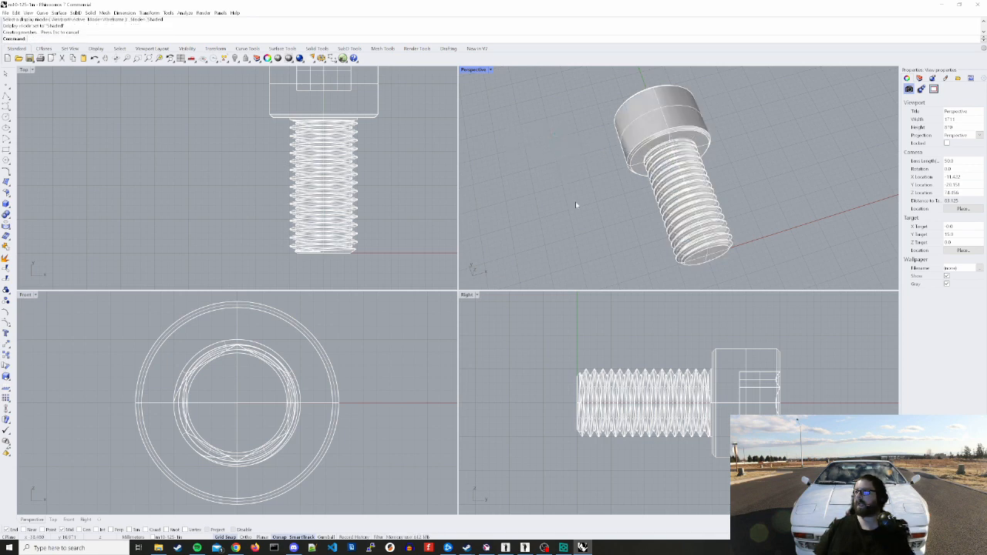
pyautogui.moveTo(576, 201)
pyautogui.mouseDown(button='right')
pyautogui.moveTo(503, 188)
pyautogui.moveTo(654, 206)
pyautogui.mouseUp(button='right')
pyautogui.click(662, 208)
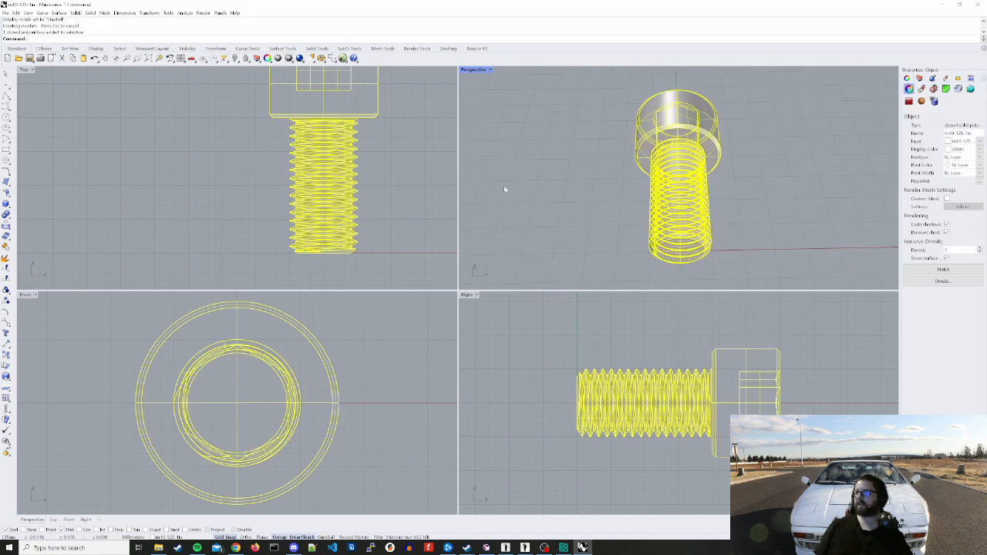
# Save the bolt in the fasteners folder as the Rhino 7 model m10-125-1in.3dm
pyautogui.click(5, 14)
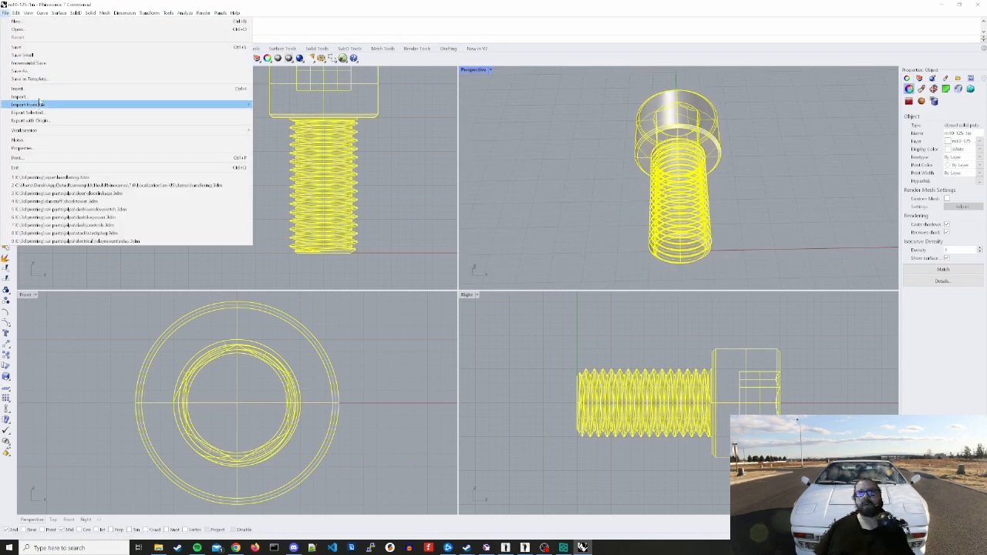
pyautogui.click(30, 70)
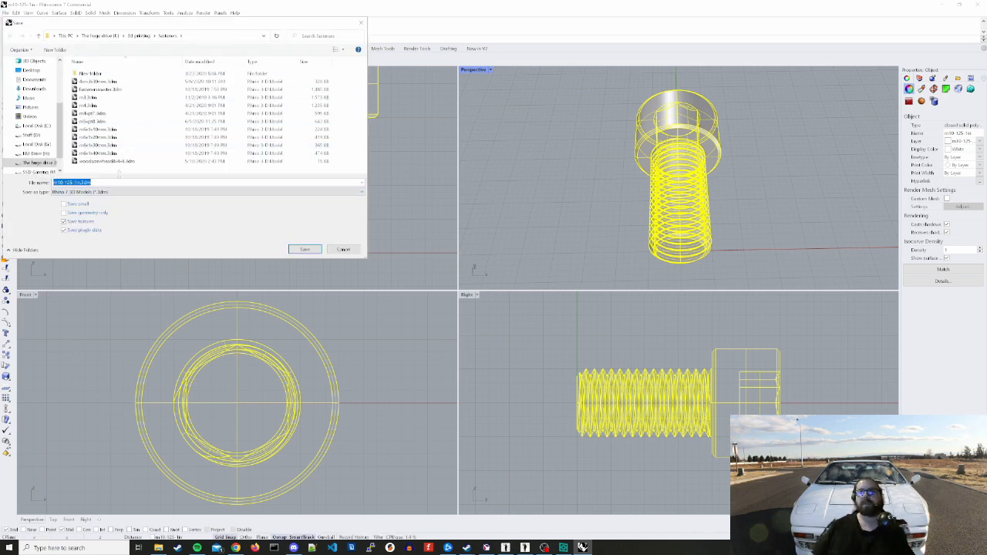
pyautogui.click(305, 250)
pyautogui.click(252, 217)
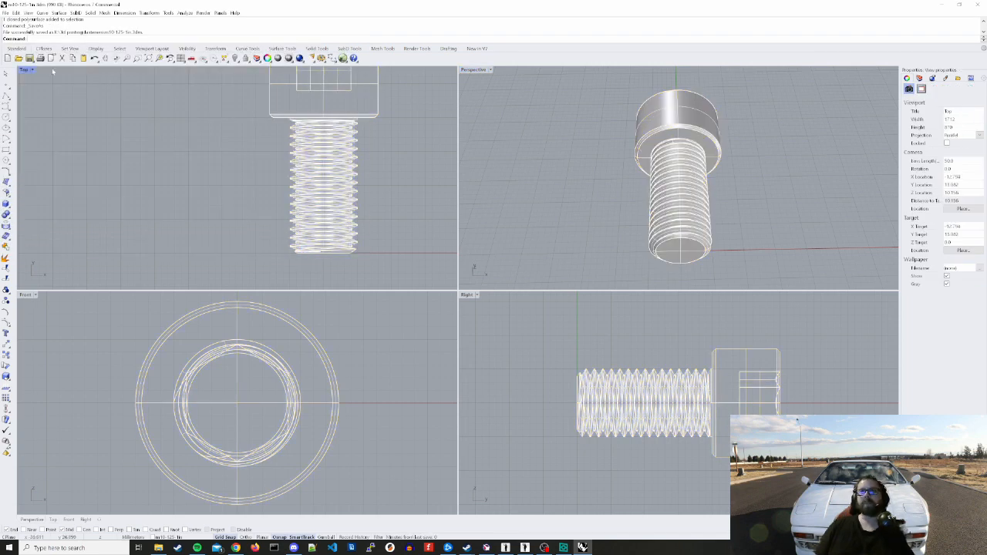
pyautogui.scroll(-8, 153, 138)
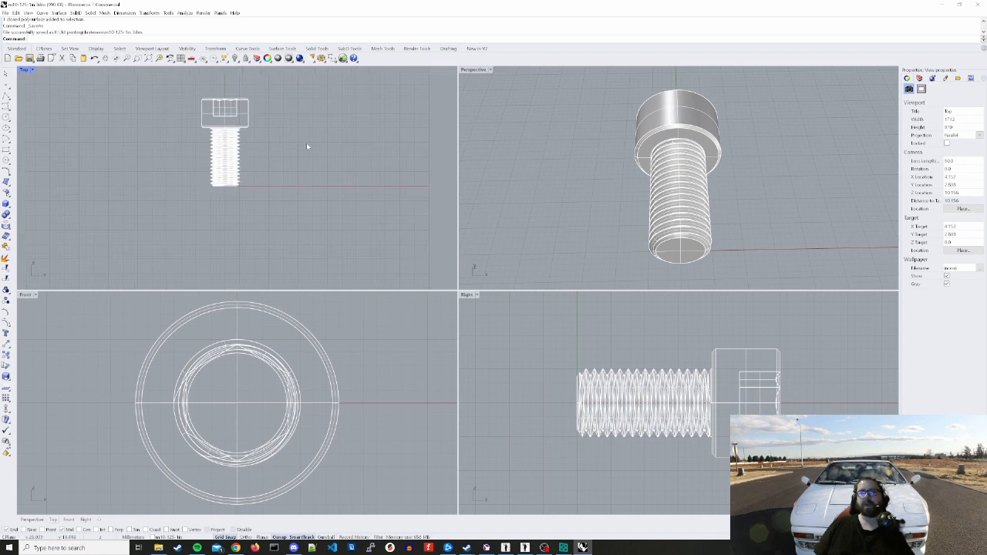
pyautogui.moveTo(306, 144); pyautogui.dragTo(278, 163, button='right')
pyautogui.click(6, 203)
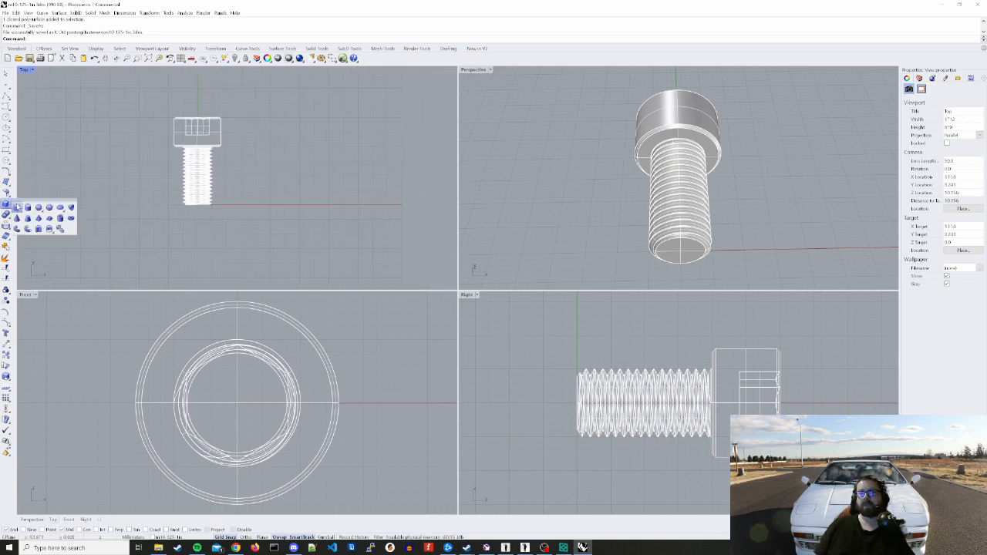
pyautogui.click(10, 205)
pyautogui.click(241, 118)
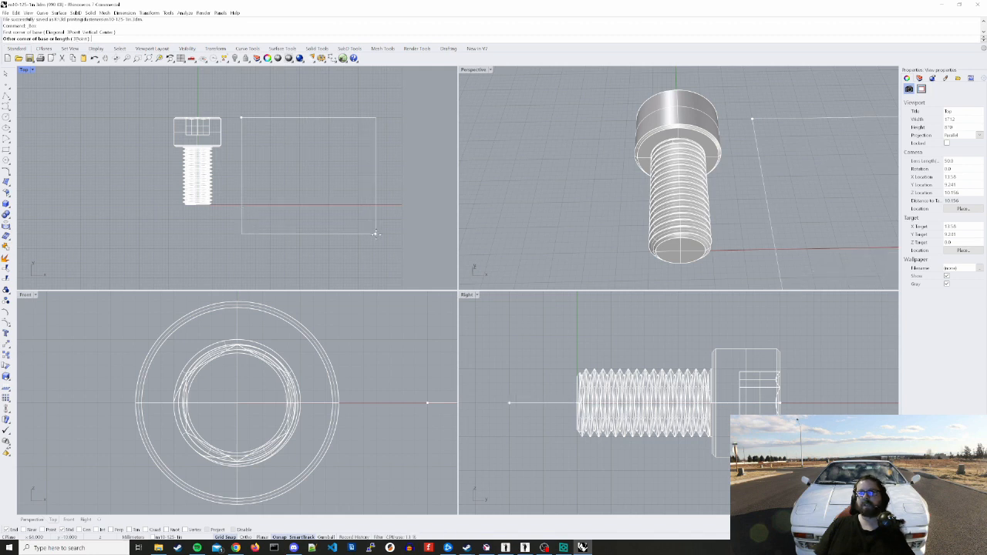
pyautogui.press('Escape')
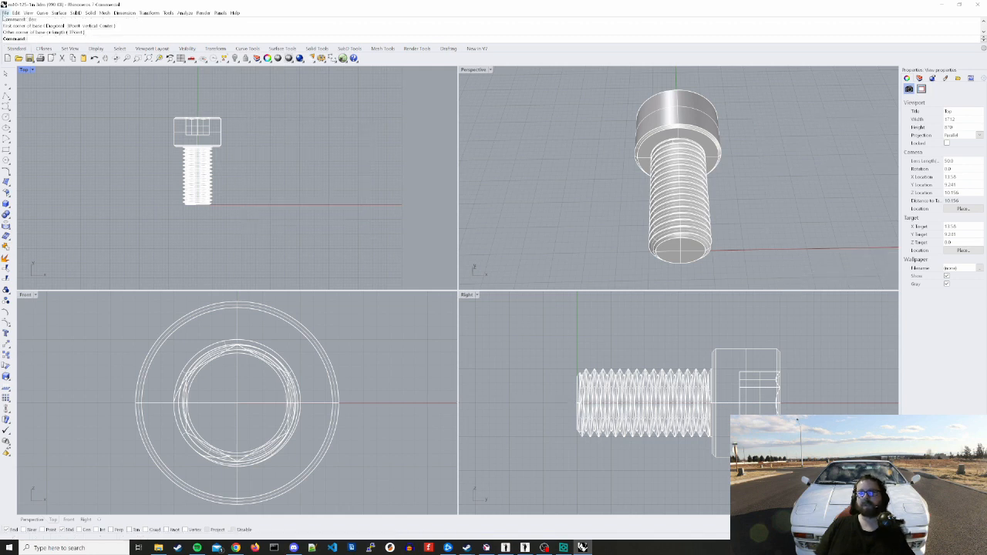
# Start a new model from a Millimeters template
pyautogui.click(5, 14)
pyautogui.click(17, 21)
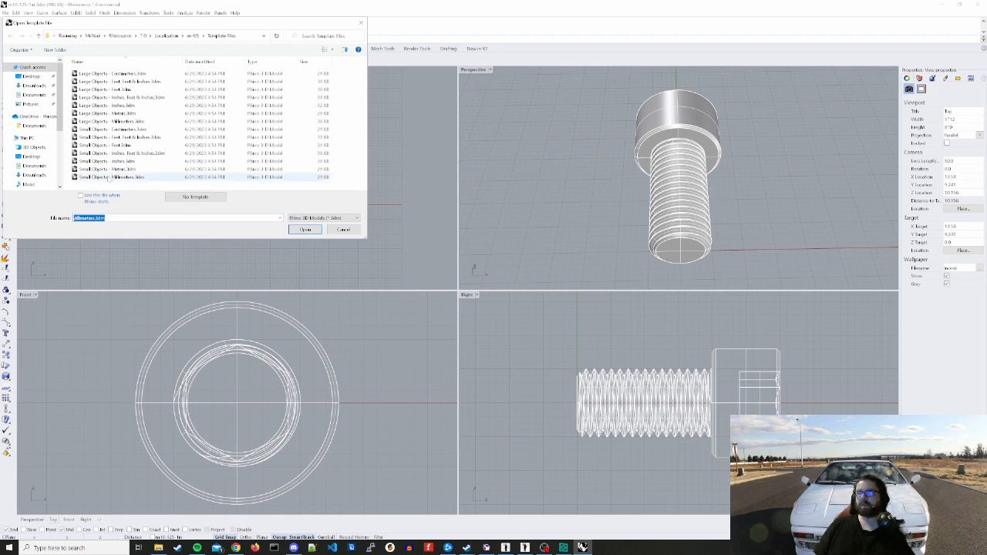
pyautogui.click(306, 229)
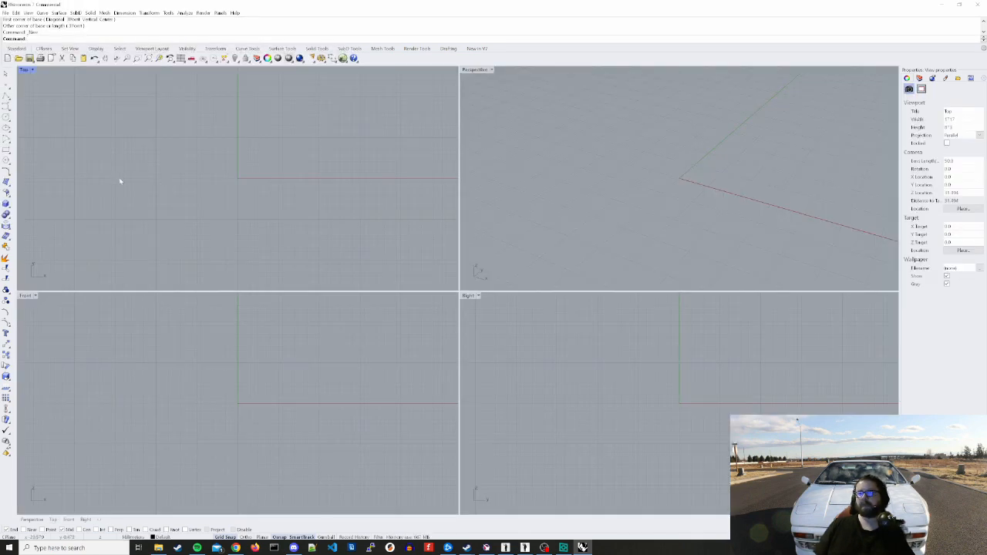
# Create a box from the origin in the Top view, 50 mm long, 50 mm wide and 10 mm high
pyautogui.scroll(-4, 124, 190)
pyautogui.click(6, 204)
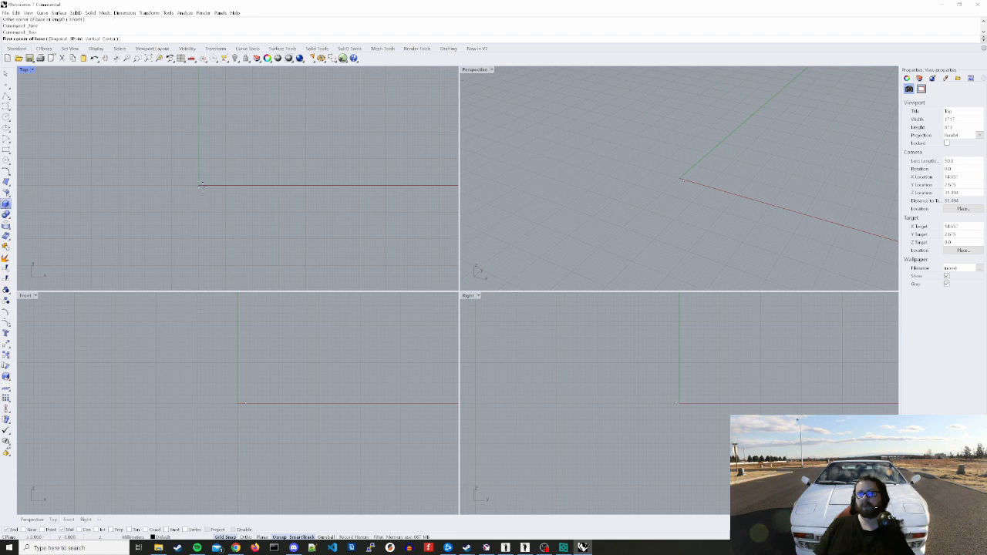
pyautogui.click(198, 185)
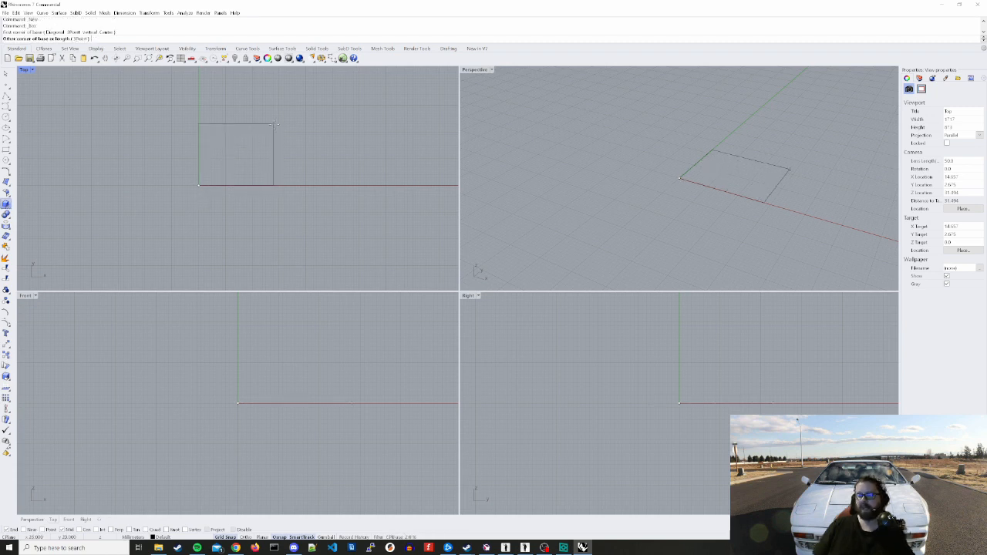
pyautogui.write('50')
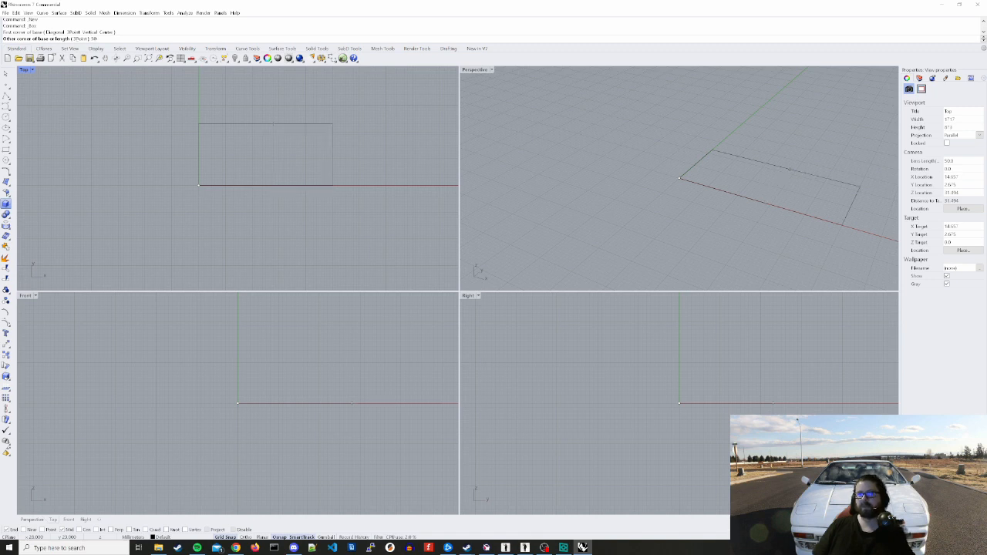
pyautogui.press('Return')
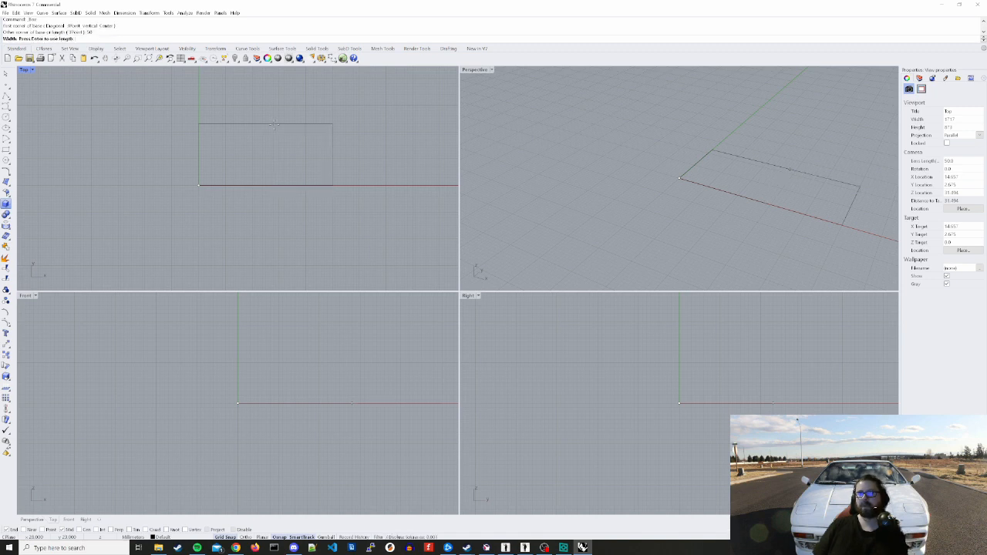
pyautogui.press('Return')
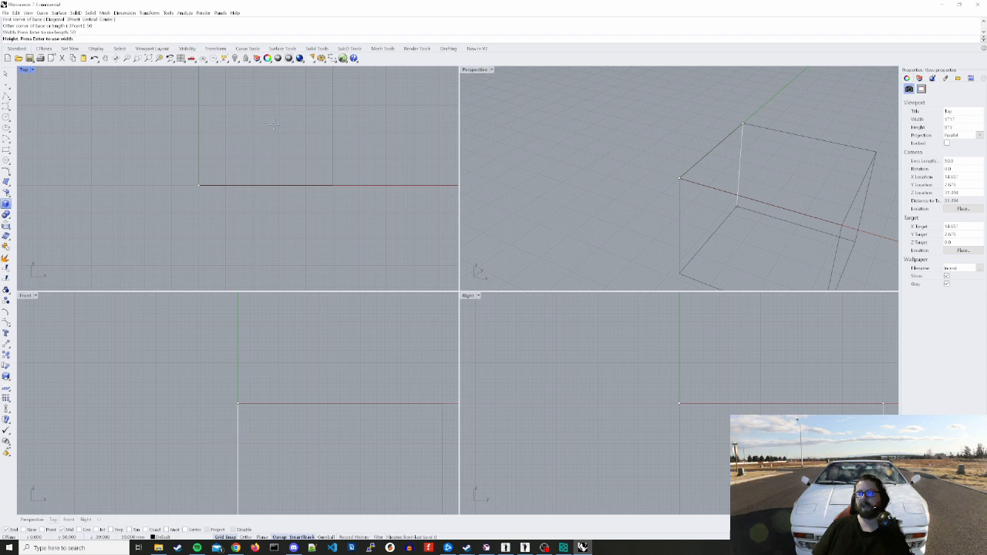
pyautogui.write('10')
pyautogui.press('Return')
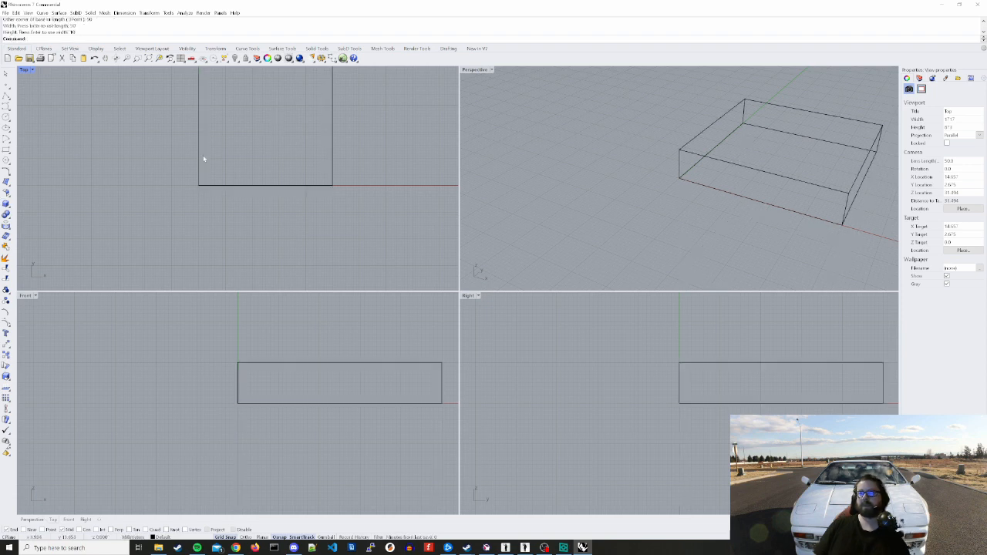
# Insert the file m10-125-1in.3dm as an embedded block instance and place the bolt within the box outline in the Top view
pyautogui.moveTo(203, 159); pyautogui.dragTo(209, 211, button='right')
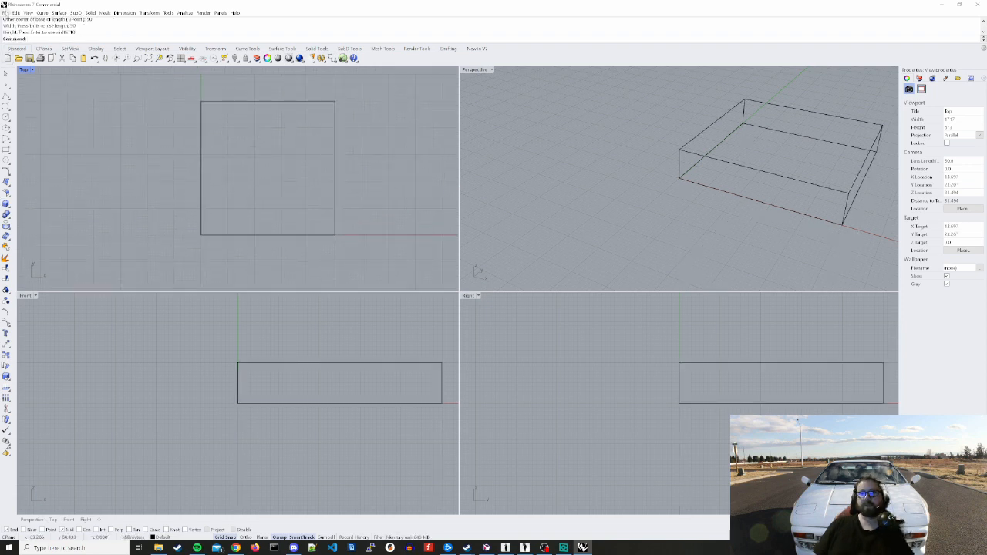
pyautogui.click(4, 12)
pyautogui.click(17, 89)
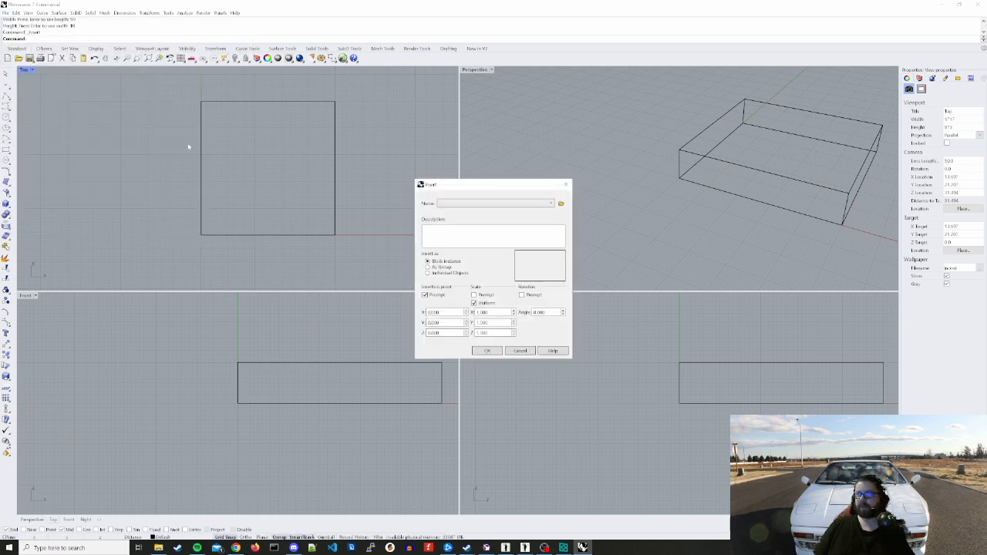
pyautogui.click(561, 204)
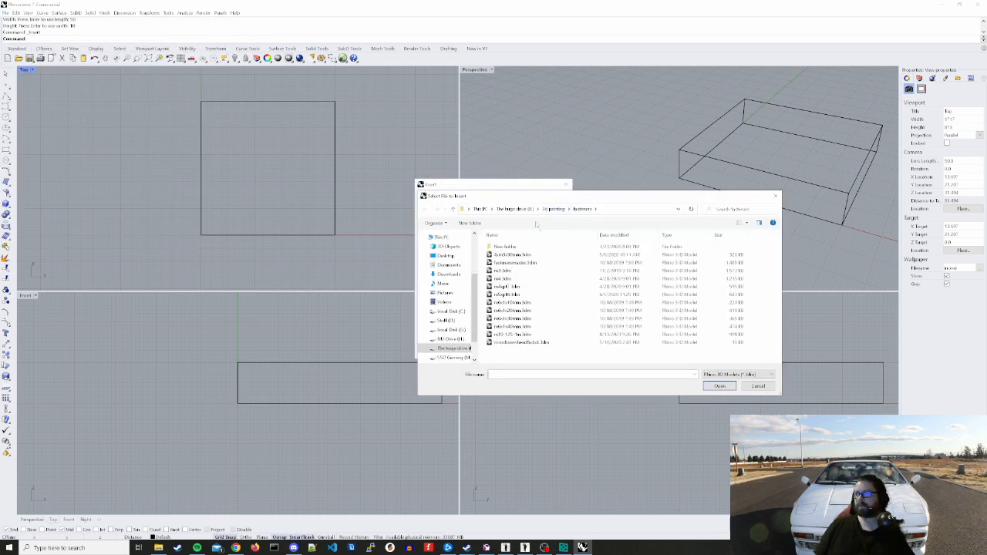
pyautogui.doubleClick(509, 336)
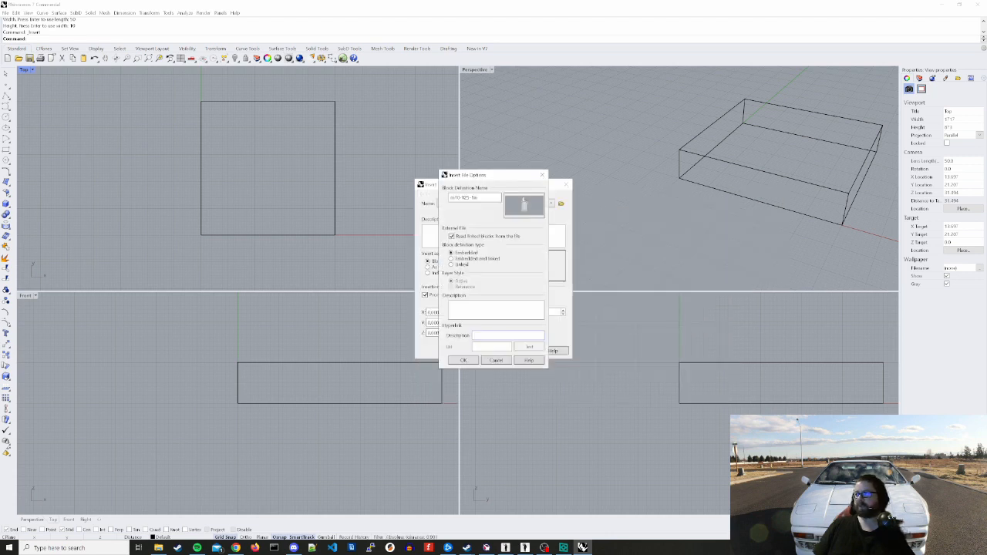
pyautogui.click(467, 361)
pyautogui.click(487, 350)
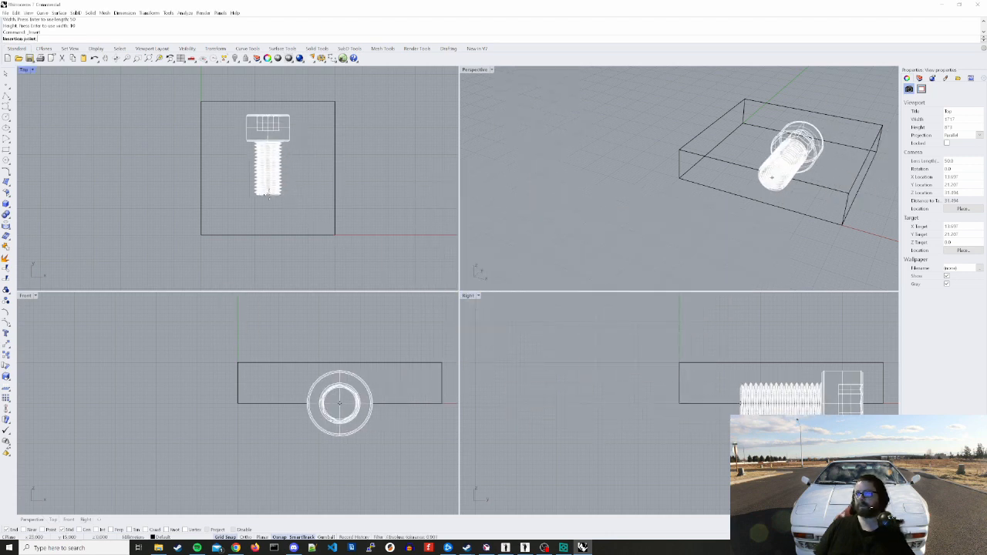
pyautogui.click(270, 135)
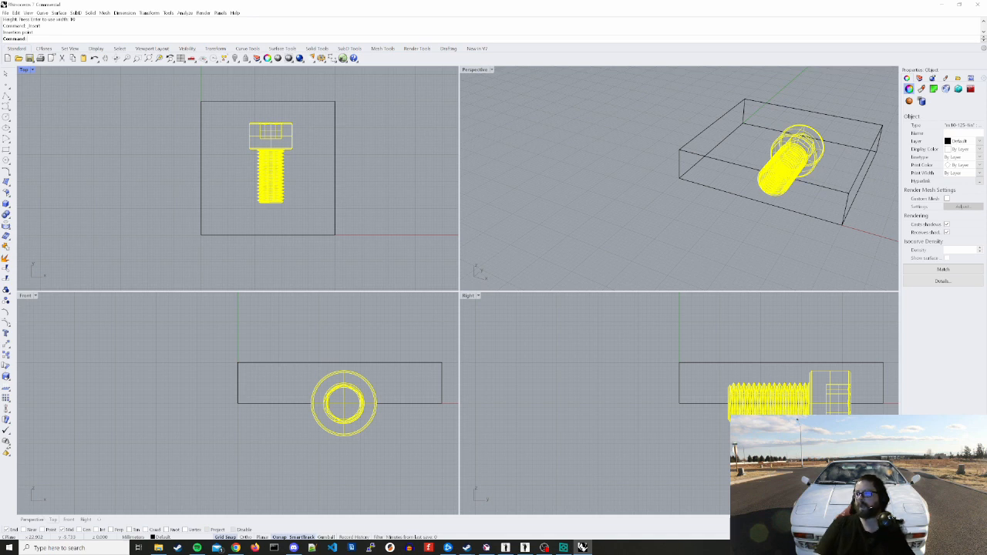
# Rotate the bolt 90 degrees about its tip in the Right view so it stands upright with its head up
pyautogui.write('rotate')
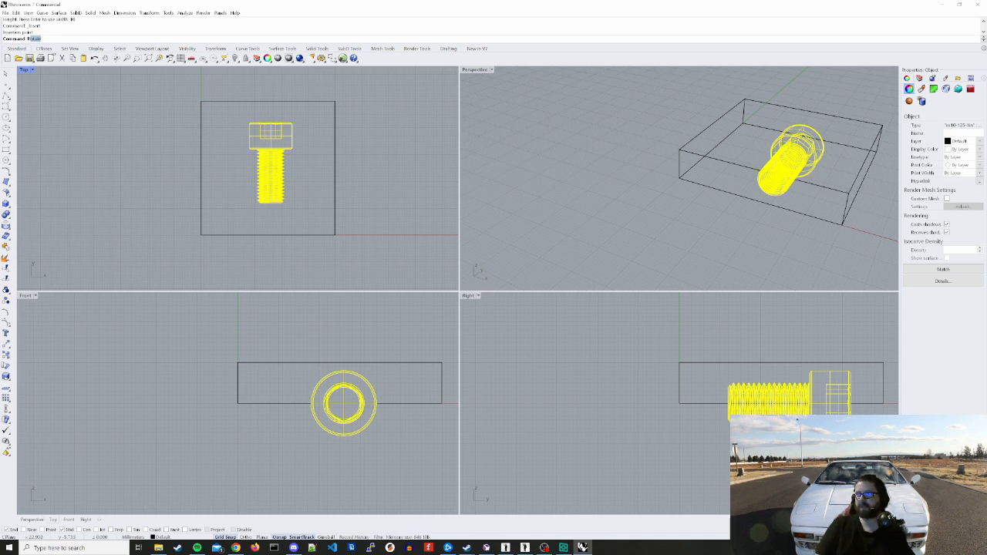
pyautogui.press('Return')
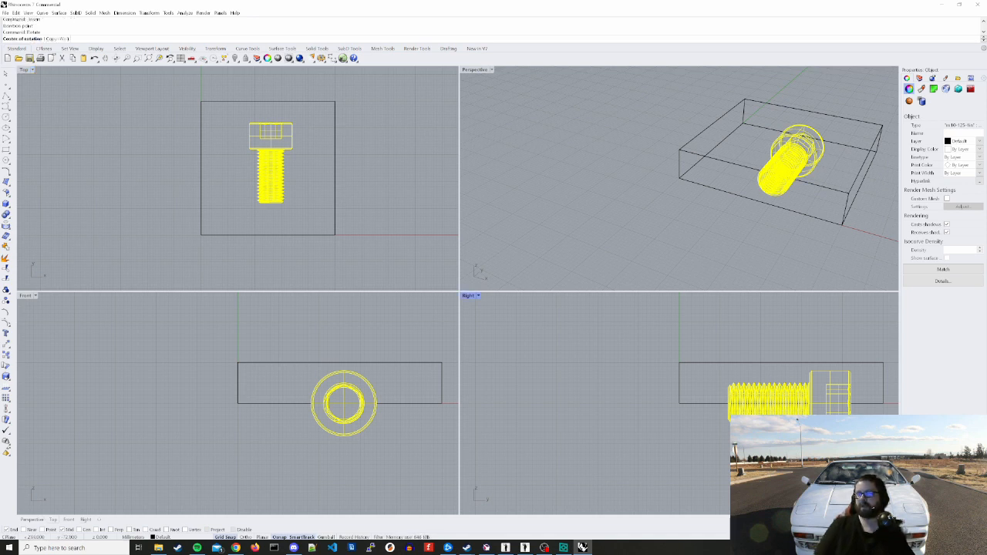
pyautogui.click(728, 399)
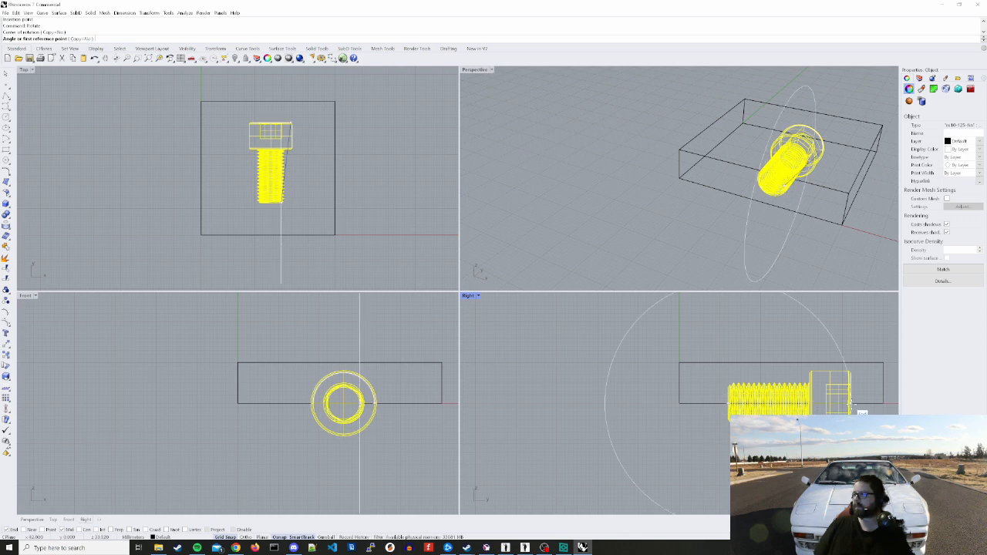
pyautogui.click(852, 394)
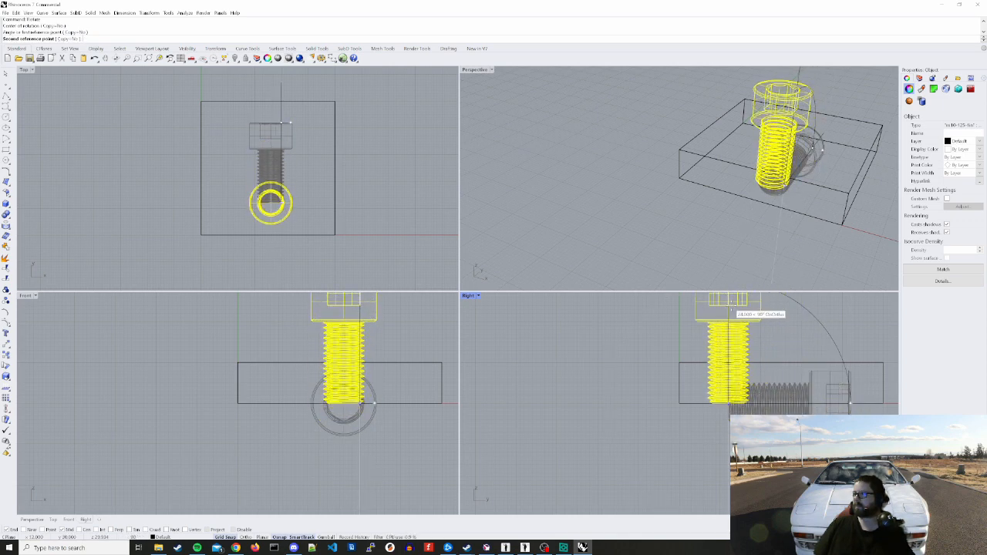
pyautogui.click(733, 308)
# Move the upright bolt near the middle of the plate and lower it until the head's underside sits slightly below the plate's top face
pyautogui.moveTo(733, 351); pyautogui.dragTo(778, 347)
pyautogui.click(641, 245)
pyautogui.moveTo(640, 245); pyautogui.dragTo(568, 244, button='right')
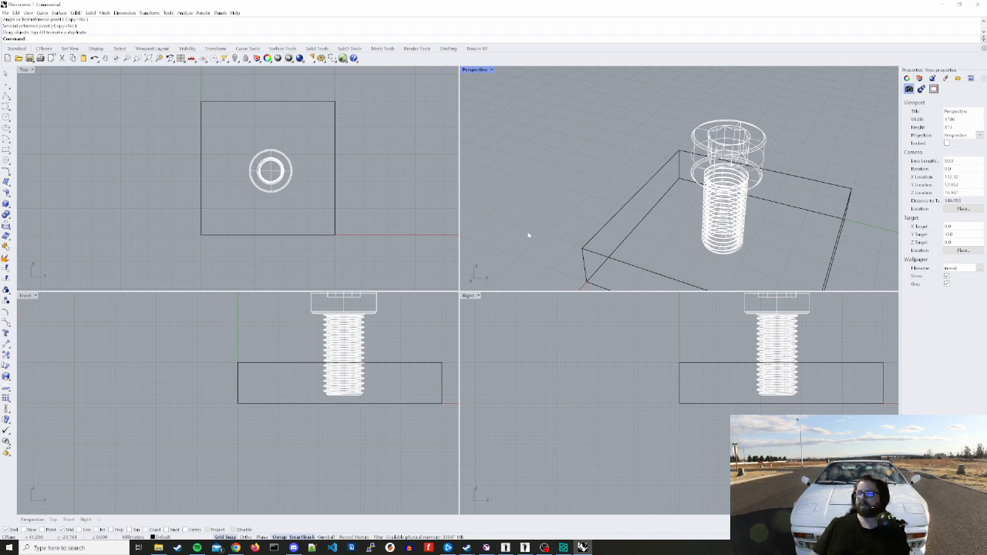
pyautogui.moveTo(528, 235); pyautogui.dragTo(532, 171, button='right')
pyautogui.click(713, 142)
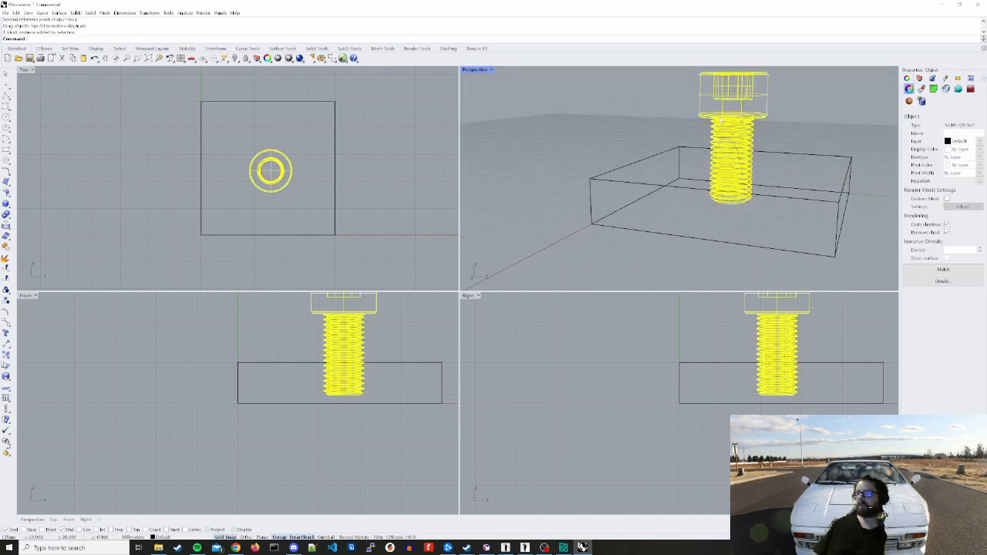
pyautogui.moveTo(345, 341); pyautogui.dragTo(323, 373)
pyautogui.scroll(5, 334, 381)
pyautogui.scroll(-2, 209, 365)
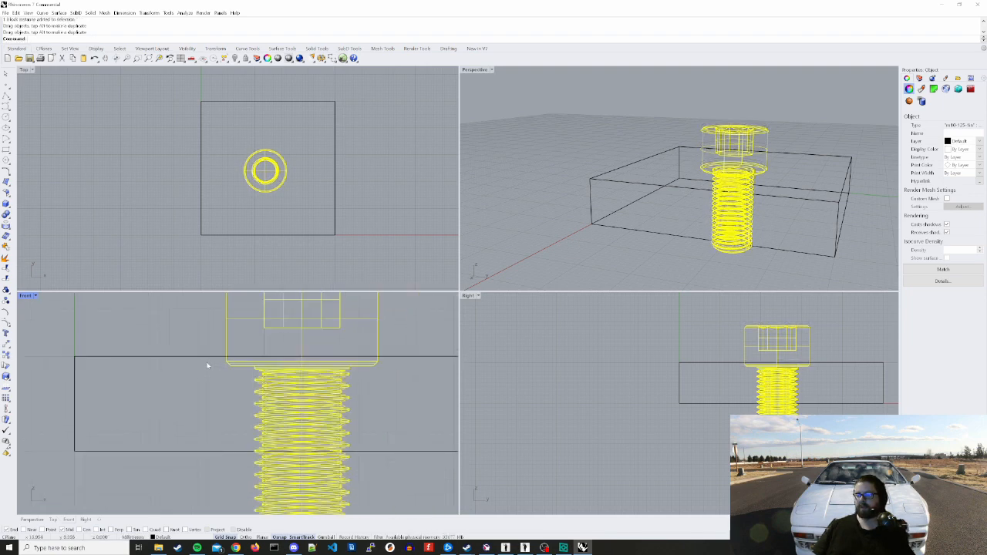
pyautogui.scroll(-1, 206, 365)
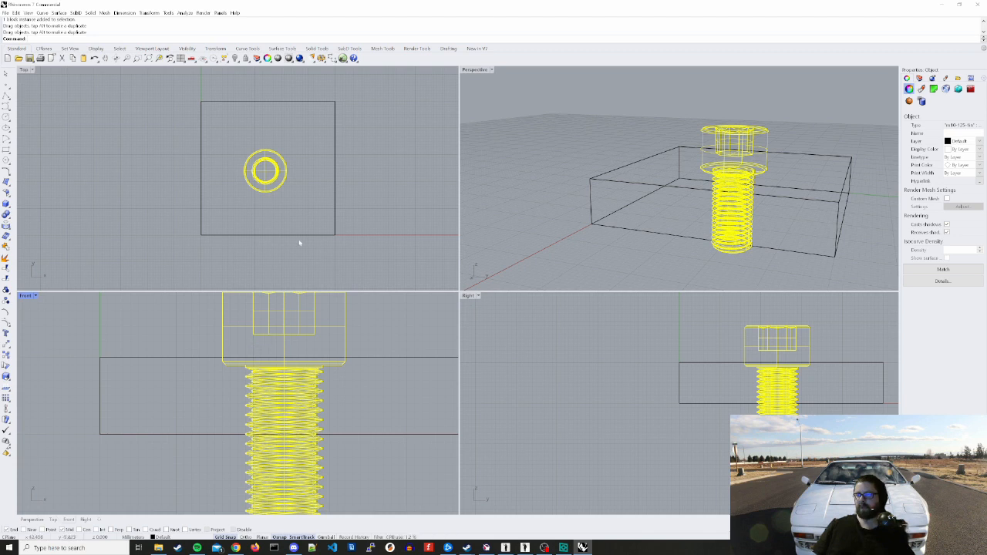
# Subtract the bolt from the plate with a Boolean Difference
pyautogui.click(604, 233)
pyautogui.click(620, 221)
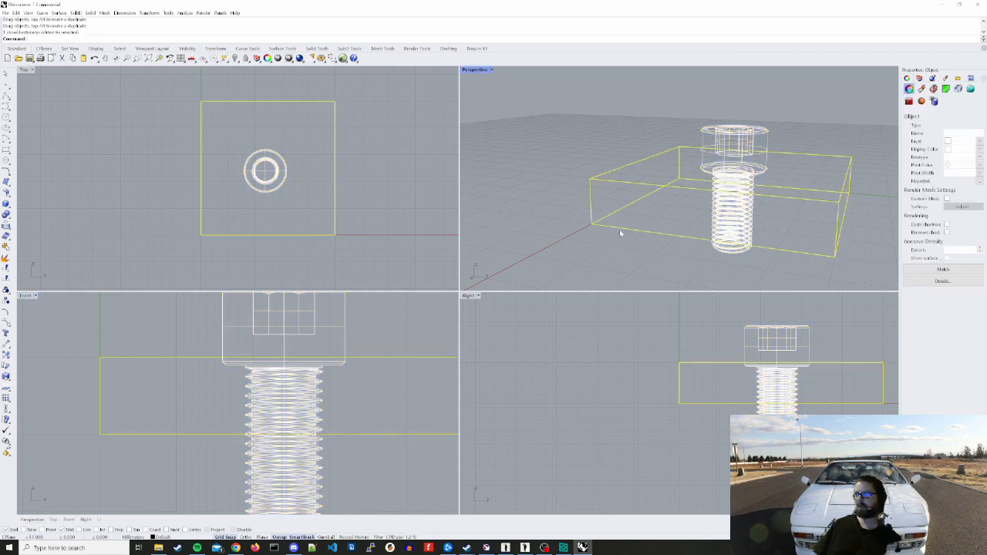
pyautogui.click(6, 215)
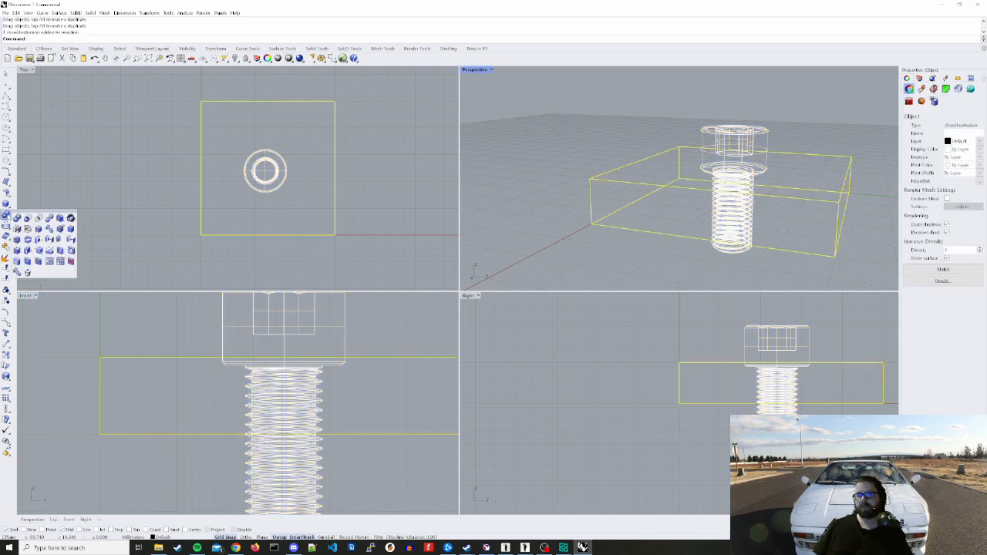
pyautogui.click(27, 219)
pyautogui.click(283, 351)
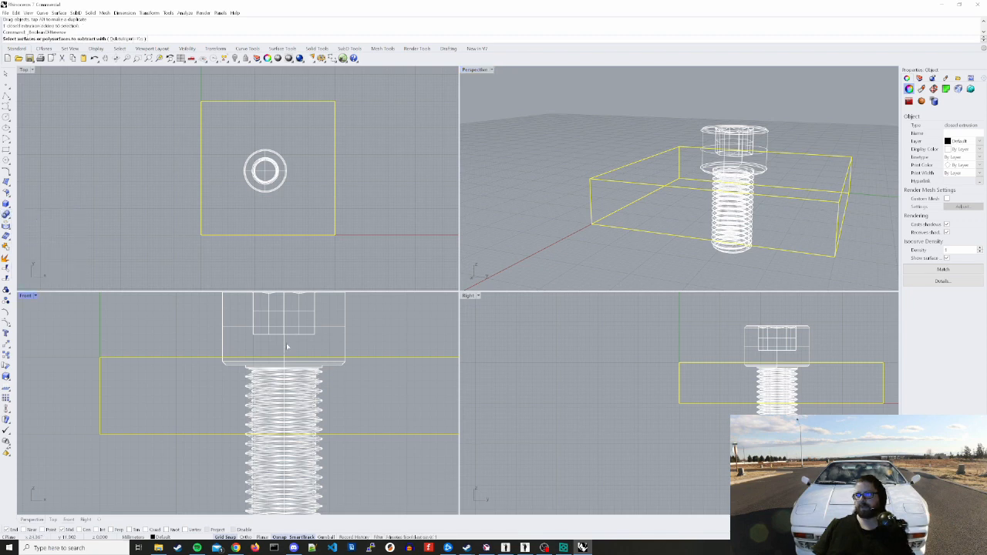
pyautogui.click(284, 345)
pyautogui.press('Return')
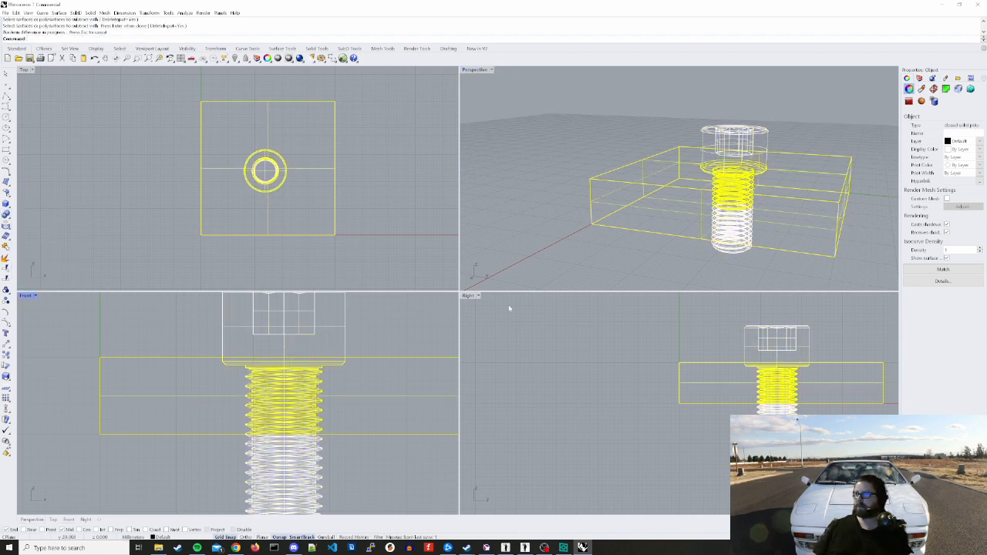
# Move the bolt clear of the plate and inspect the threaded cutout up close
pyautogui.moveTo(736, 137); pyautogui.dragTo(537, 117)
pyautogui.click(583, 270)
pyautogui.moveTo(584, 271); pyautogui.dragTo(562, 257, button='right')
pyautogui.moveTo(655, 198); pyautogui.dragTo(602, 203, button='right')
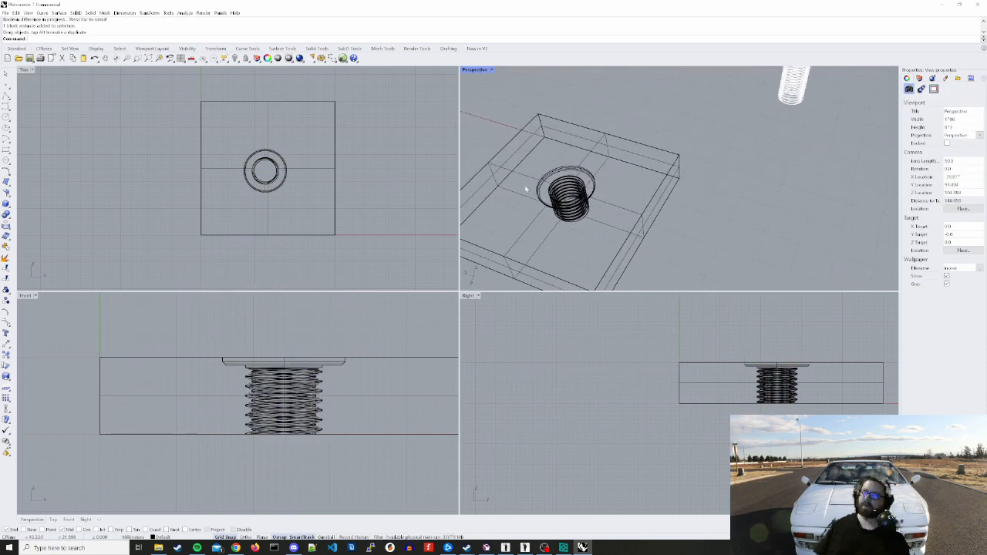
pyautogui.scroll(4, 530, 190)
pyautogui.scroll(3, 529, 187)
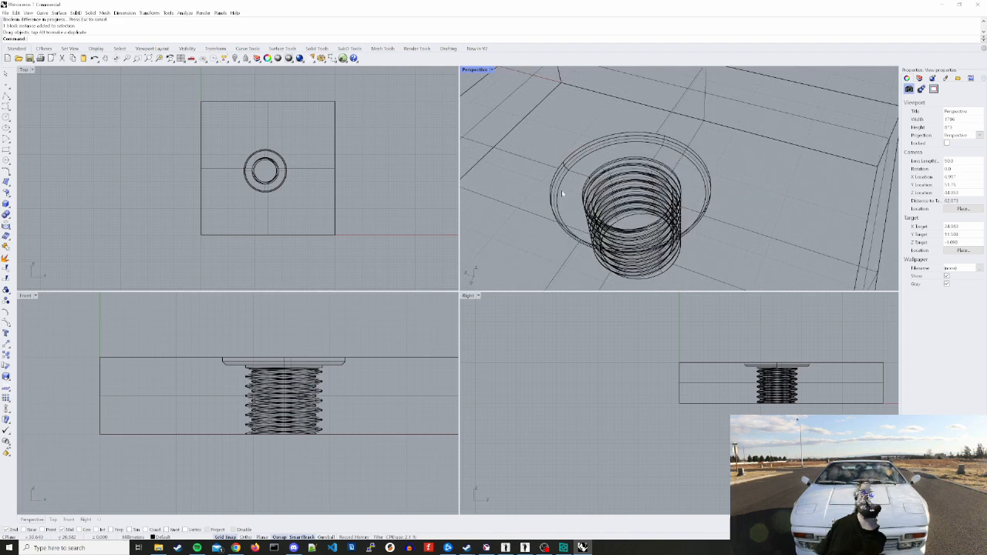
pyautogui.moveTo(616, 199); pyautogui.dragTo(694, 210, button='right')
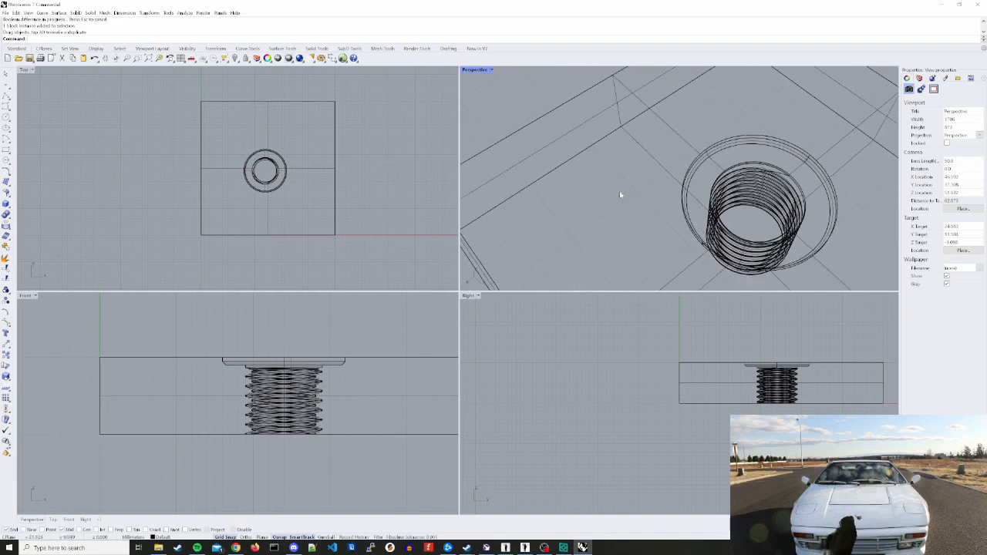
pyautogui.scroll(-5, 593, 189)
# Set the Perspective view to Shaded display and examine the plate's threaded hole from several angles
pyautogui.middleClick(527, 110)
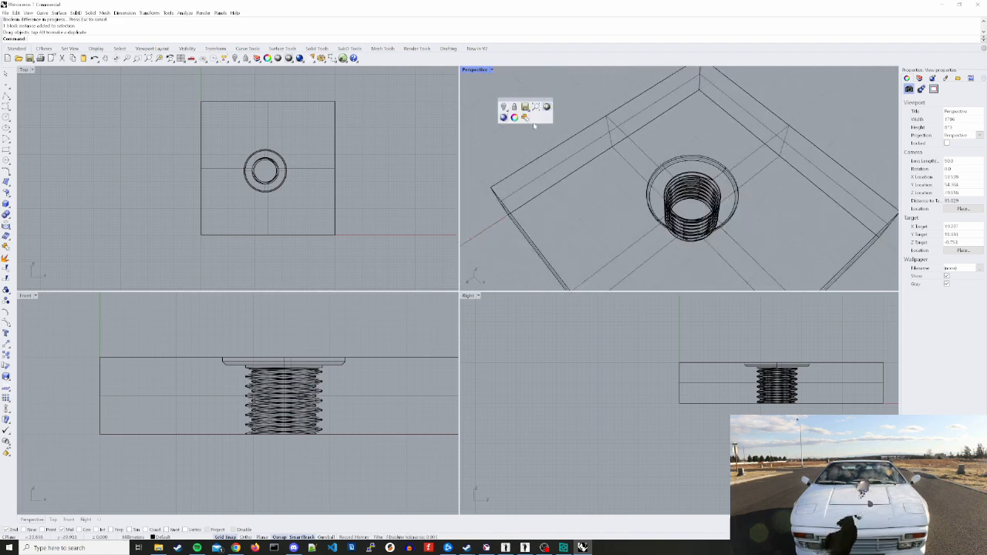
pyautogui.click(547, 106)
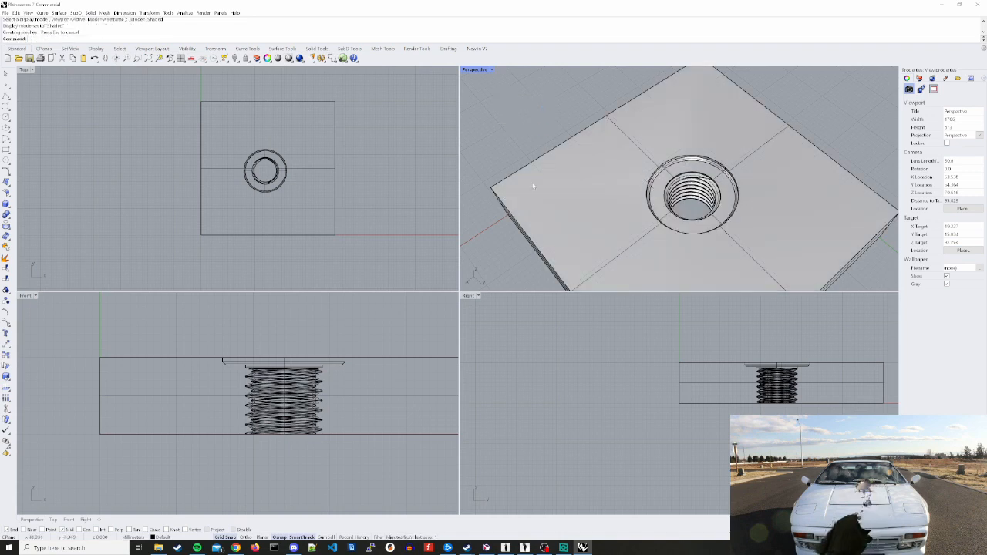
pyautogui.moveTo(531, 235)
pyautogui.mouseDown(button='right')
pyautogui.moveTo(580, 224)
pyautogui.moveTo(490, 226)
pyautogui.moveTo(530, 225)
pyautogui.mouseUp(button='right')
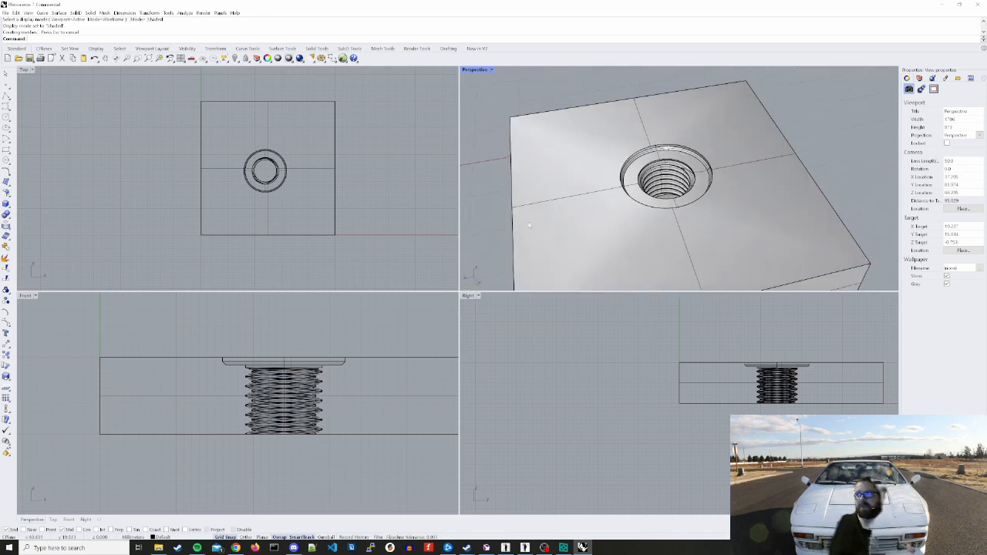
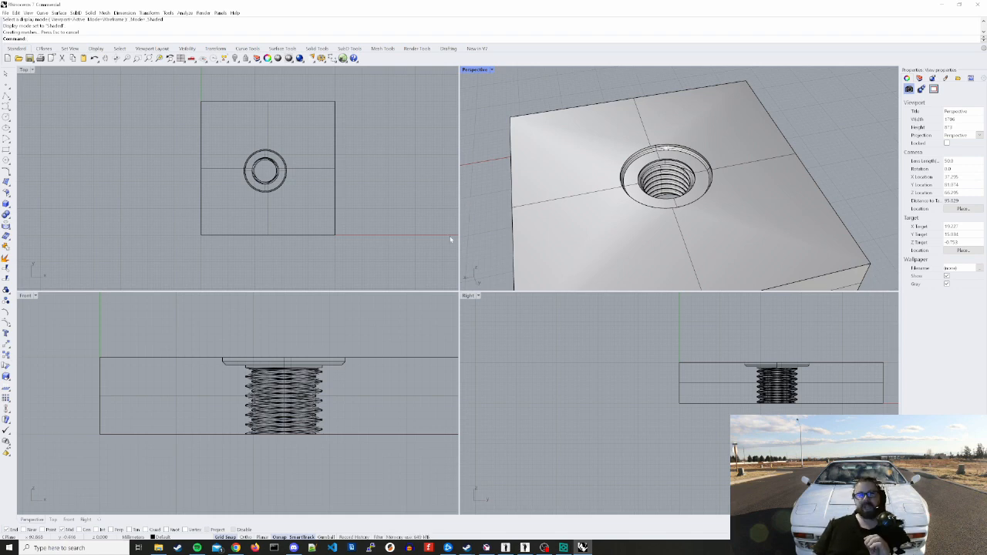
pyautogui.moveTo(519, 257); pyautogui.dragTo(467, 233, button='right')
pyautogui.scroll(-2, 679, 254)
pyautogui.scroll(-3, 678, 253)
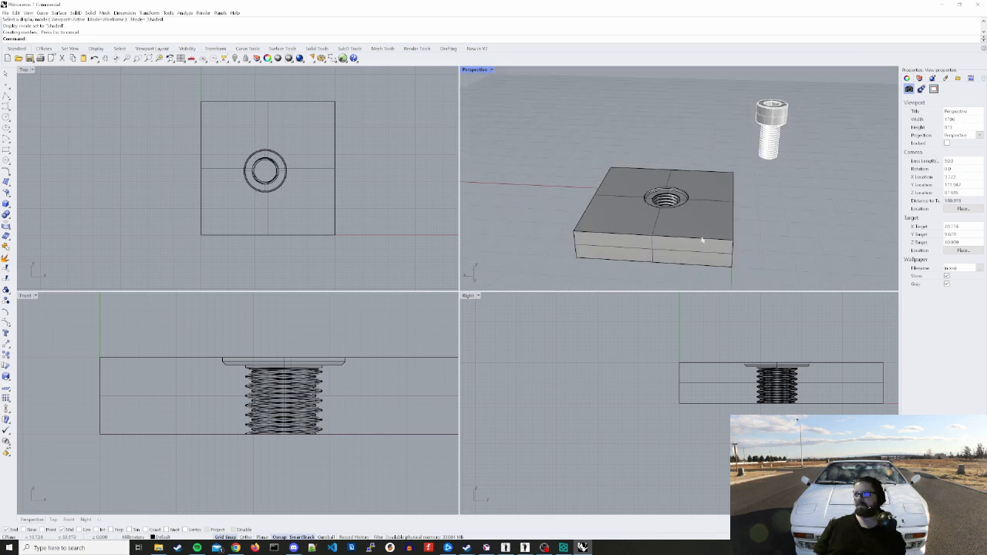
pyautogui.moveTo(756, 213); pyautogui.dragTo(658, 255, button='right')
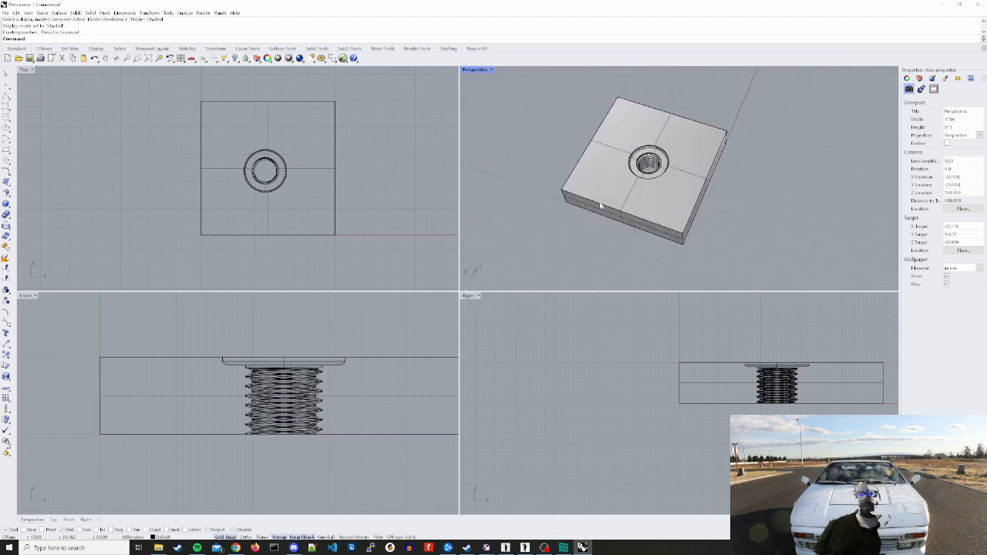
pyautogui.scroll(2, 587, 165)
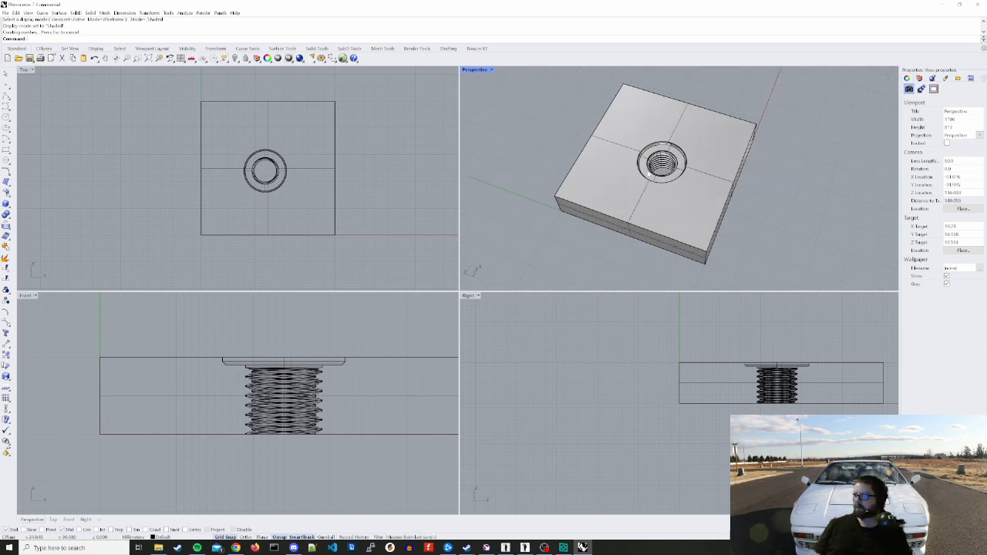
pyautogui.click(650, 176)
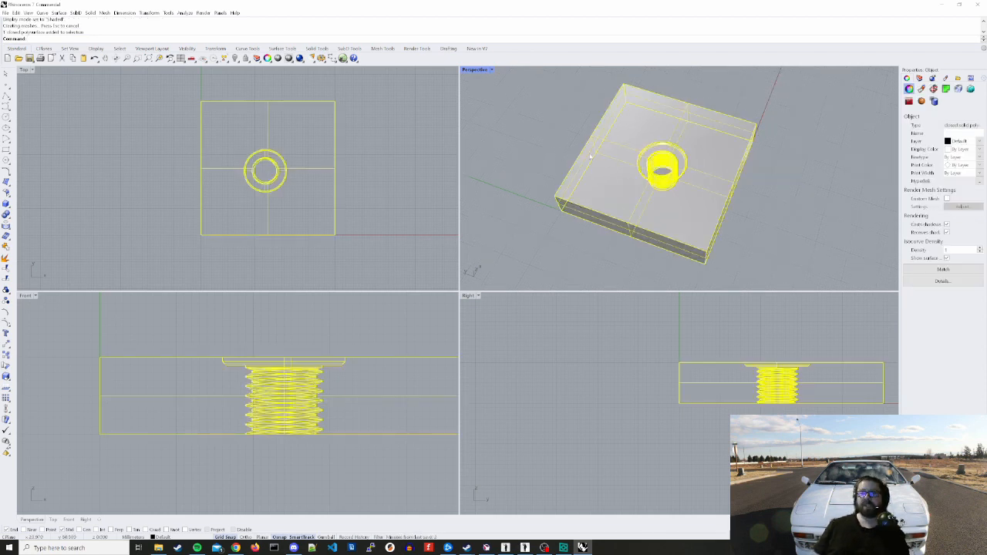
pyautogui.click(504, 143)
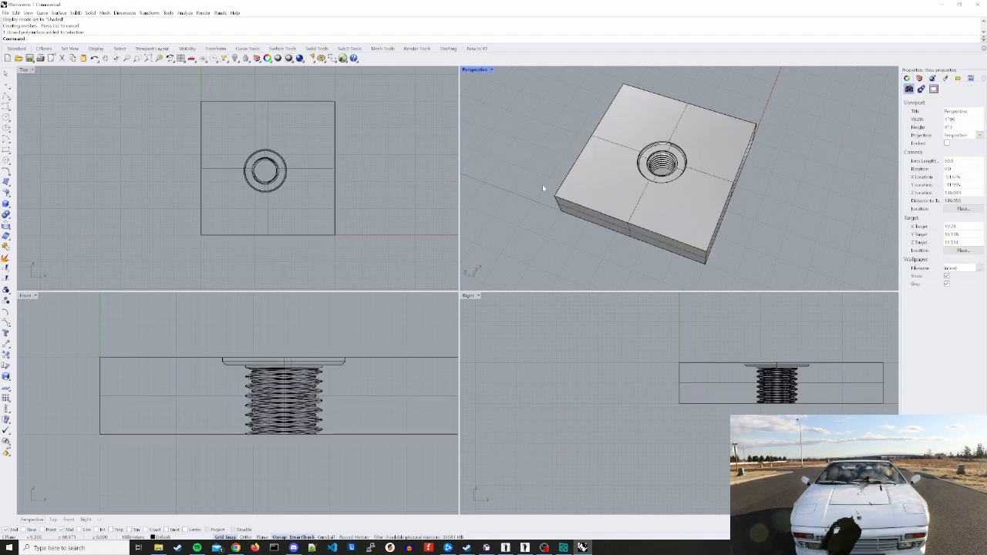
pyautogui.moveTo(553, 216); pyautogui.dragTo(549, 179, button='right')
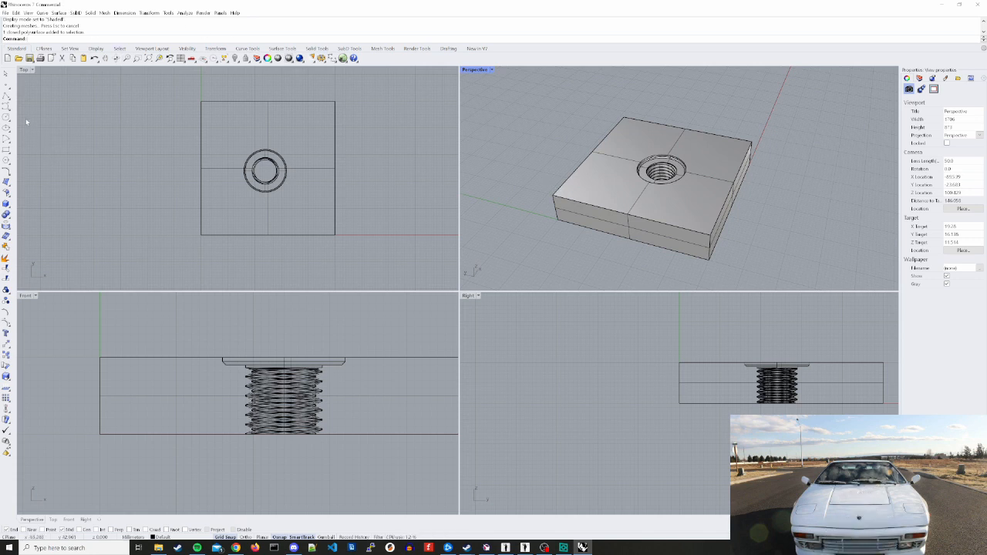
pyautogui.rightClick(6, 107)
pyautogui.click(7, 109)
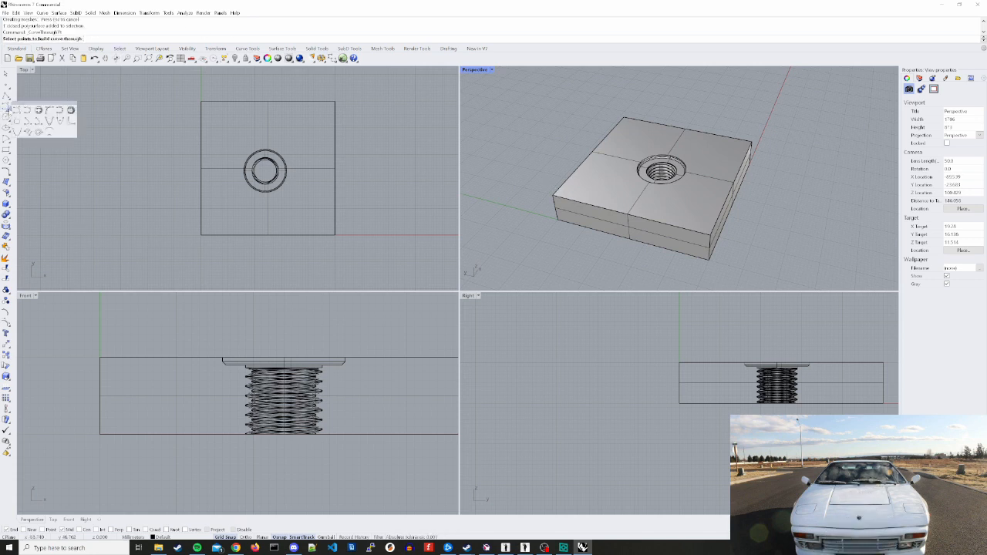
pyautogui.click(120, 101)
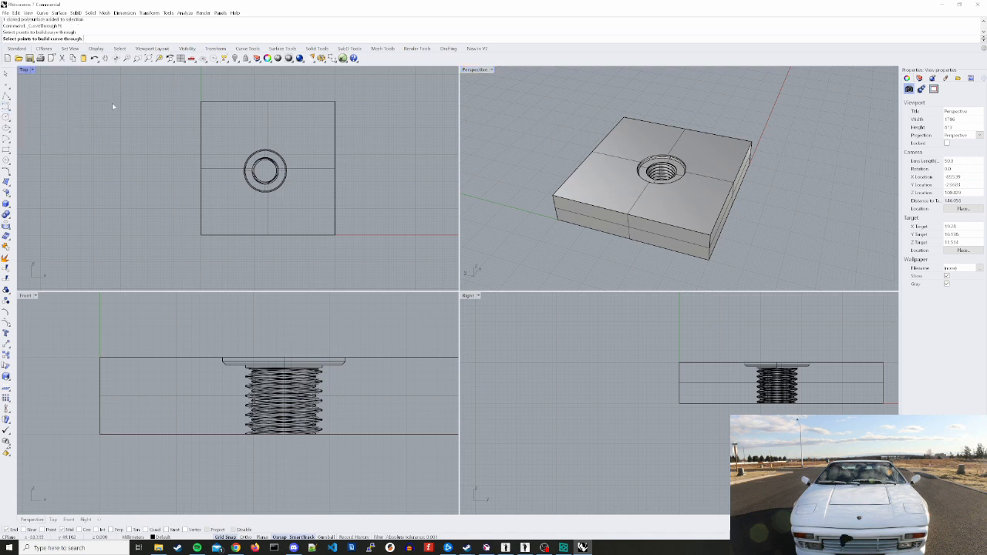
pyautogui.press('Escape')
# Draw a vertical 10-turn helix beside the plate, about 20 mm tall with a radius of about 3 mm, and inspect it in the Perspective view
pyautogui.write('helix')
pyautogui.press('Return')
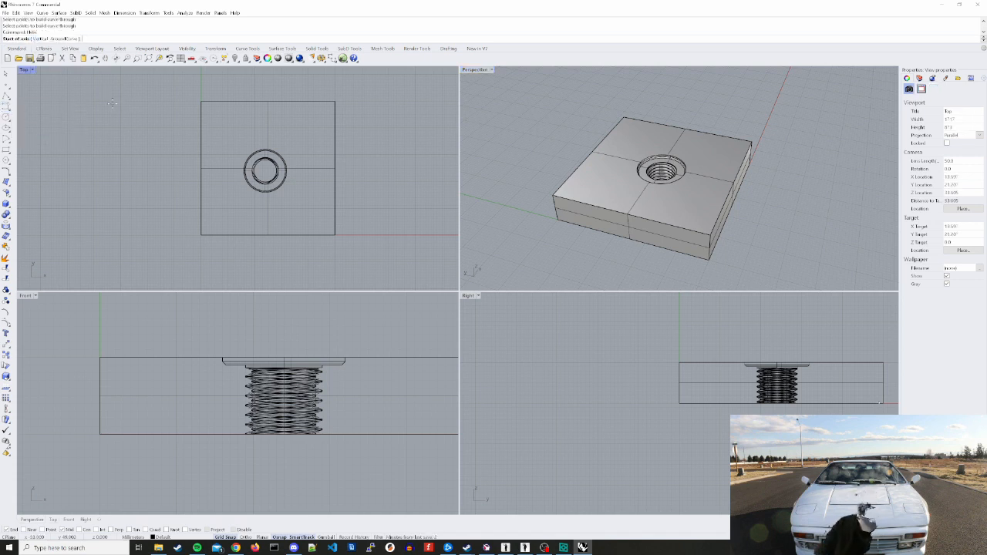
pyautogui.scroll(-3, 323, 205)
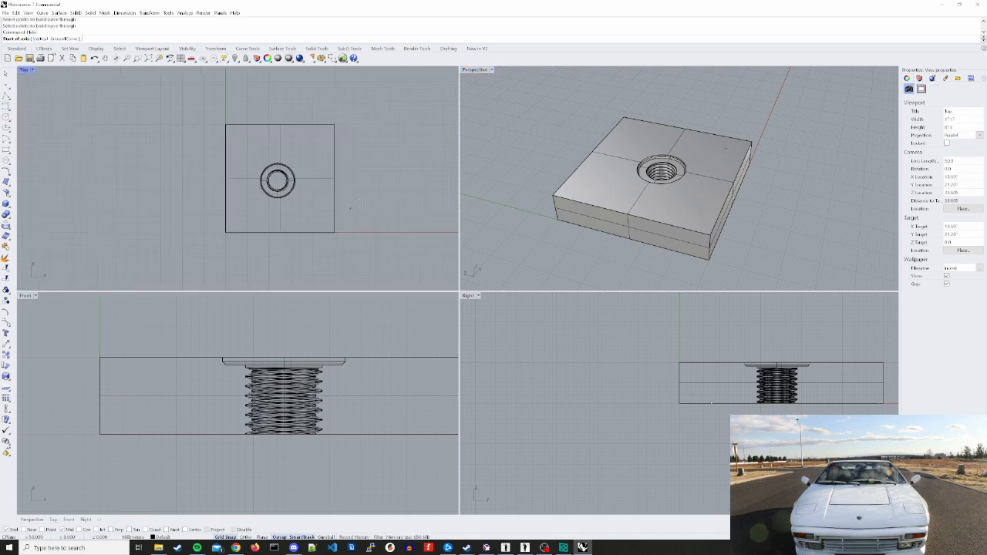
pyautogui.scroll(3, 323, 205)
pyautogui.scroll(-2, 290, 362)
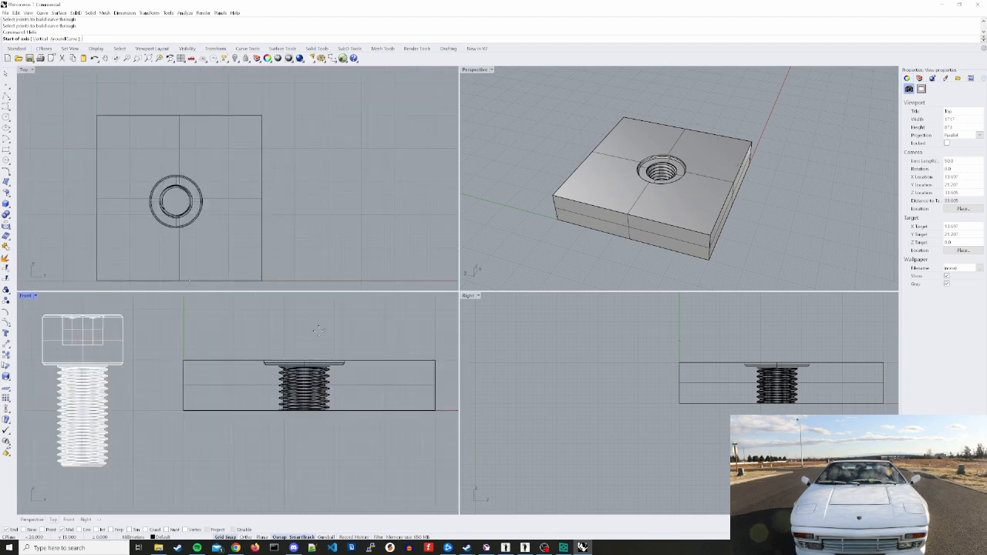
pyautogui.click(352, 411)
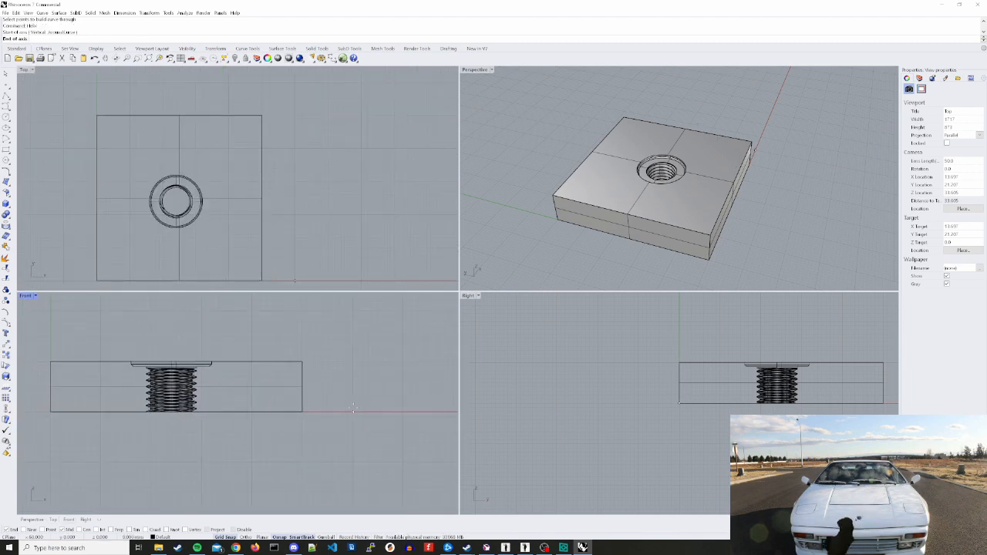
pyautogui.click(351, 310)
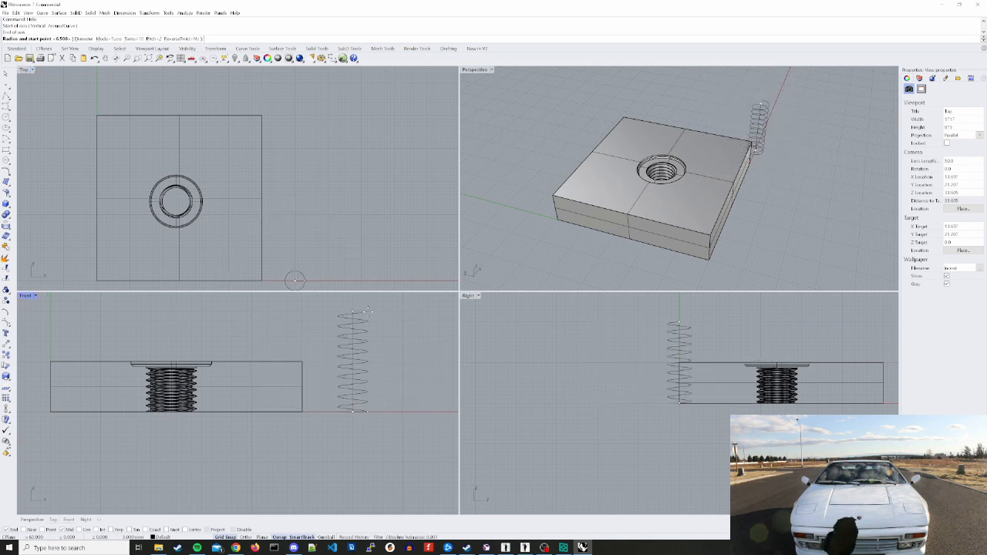
pyautogui.click(369, 311)
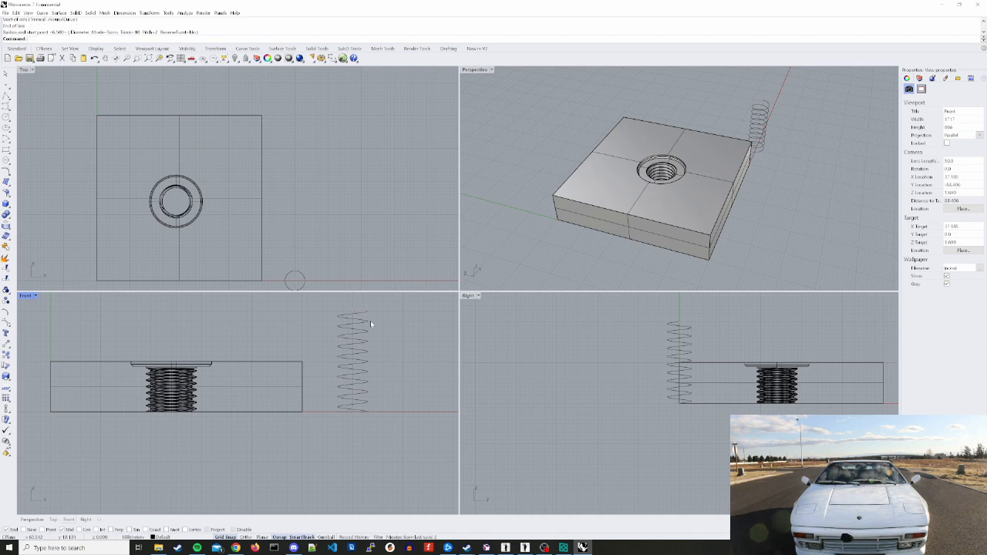
pyautogui.moveTo(705, 148); pyautogui.dragTo(751, 146, button='right')
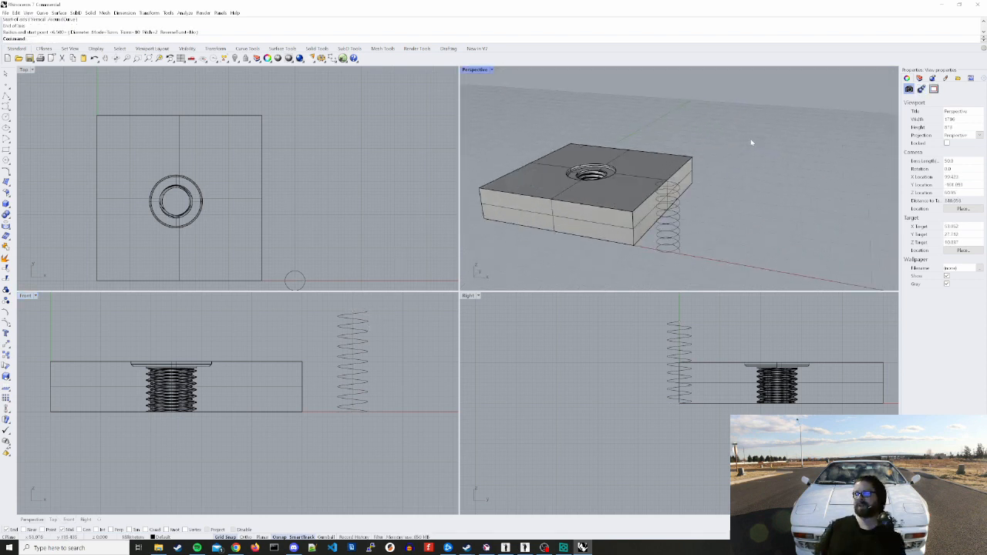
pyautogui.moveTo(706, 187); pyautogui.dragTo(721, 191, button='right')
pyautogui.click(721, 191)
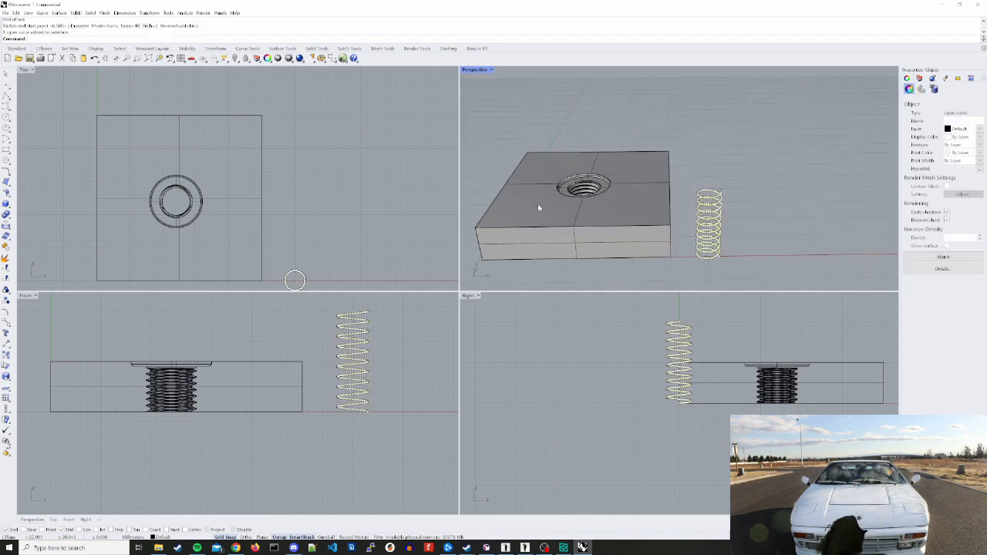
pyautogui.click(398, 325)
# Draw a small closed control-point curve at the helix's top end in the Right view, with control points spanning about 2 mm by 1 mm
pyautogui.scroll(5, 663, 320)
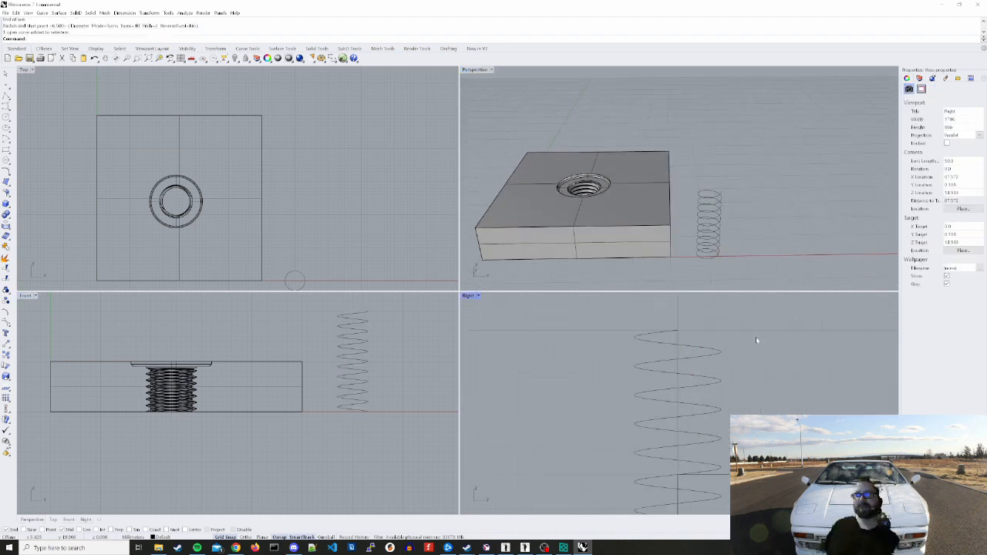
pyautogui.scroll(3, 756, 340)
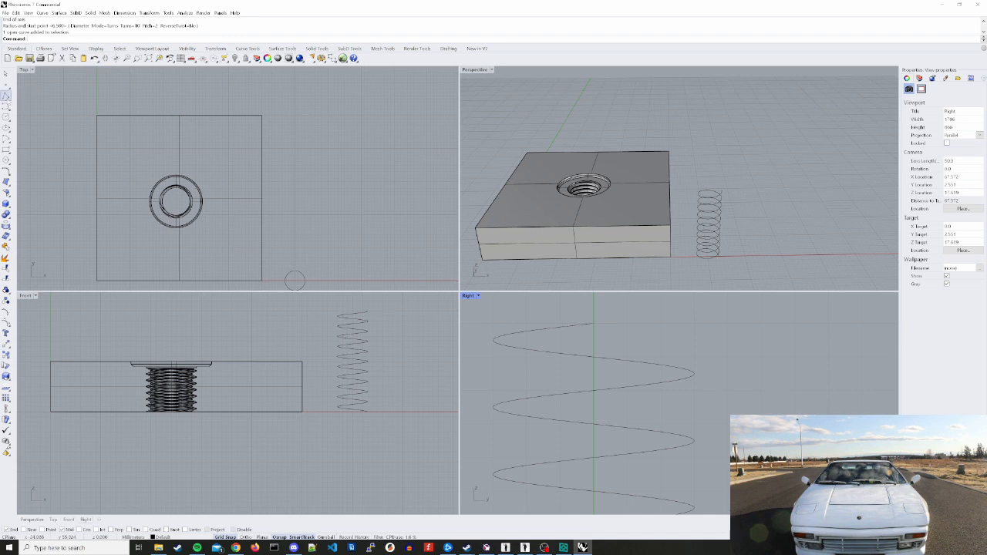
pyautogui.click(6, 95)
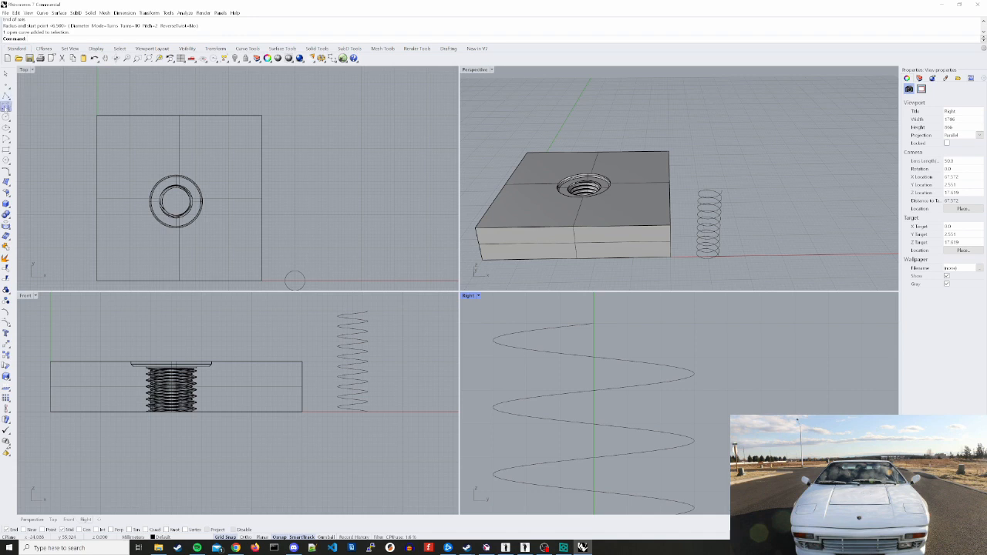
pyautogui.moveTo(593, 304); pyautogui.dragTo(600, 335, button='right')
pyautogui.click(600, 322)
pyautogui.click(632, 355)
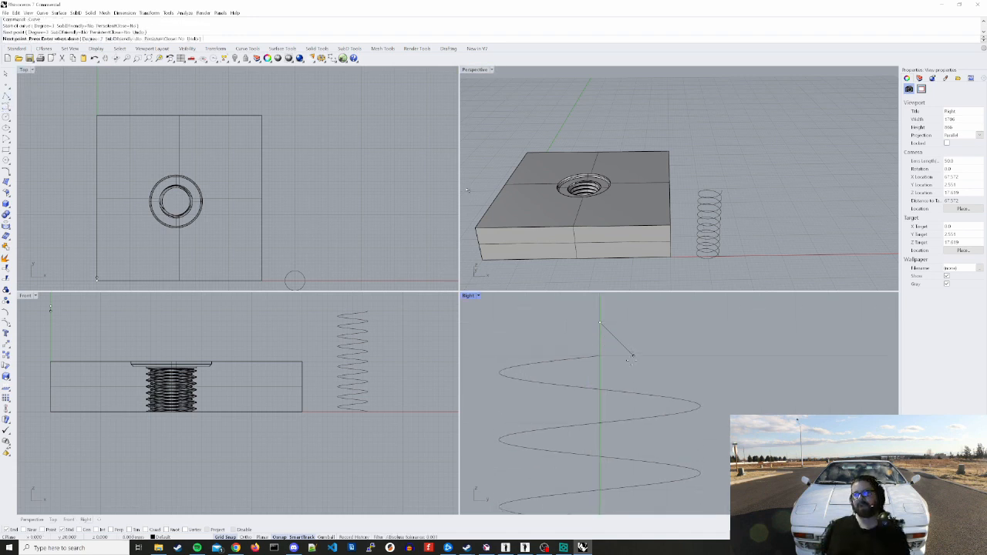
pyautogui.click(601, 388)
pyautogui.click(600, 389)
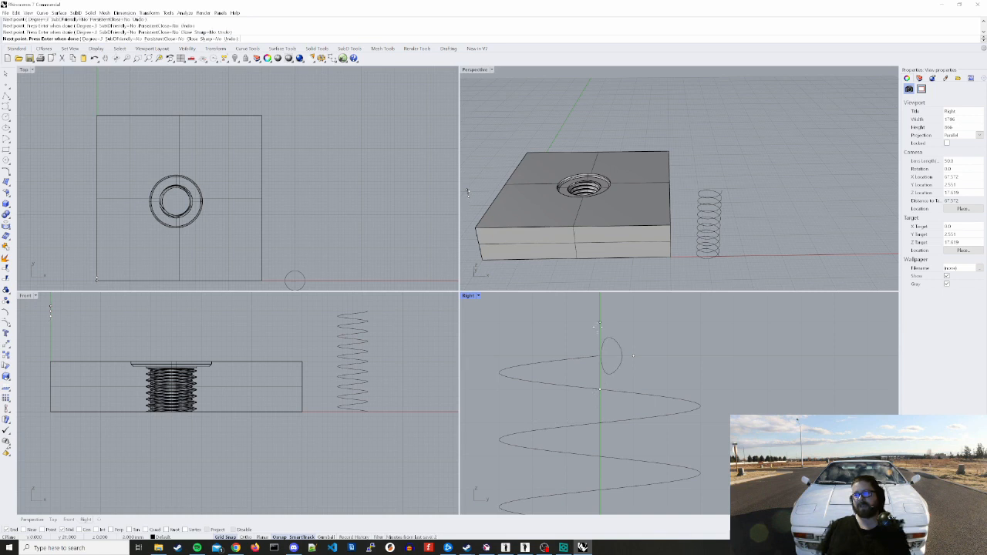
pyautogui.click(599, 327)
pyautogui.click(623, 360)
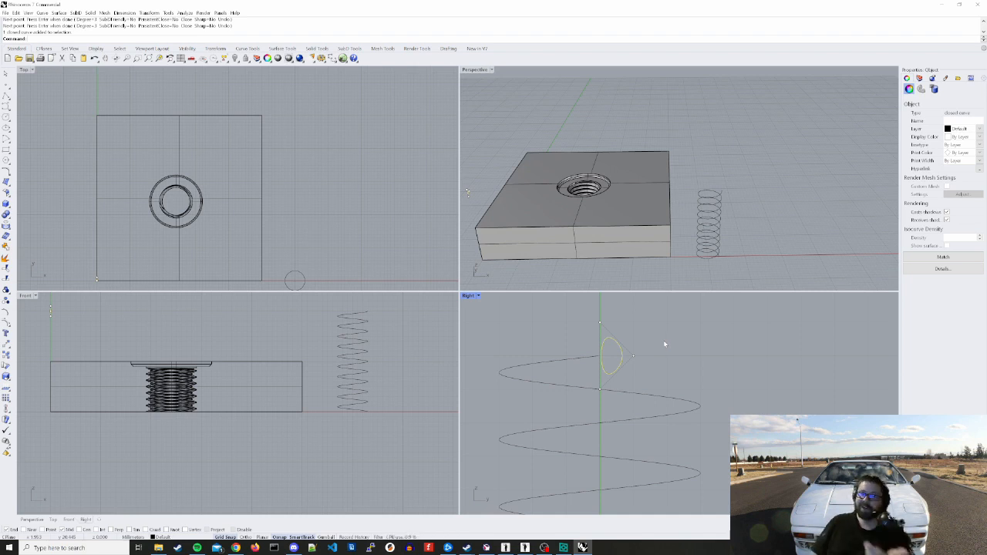
# Delete the small closed profile curve at the helix's top end
pyautogui.click(733, 346)
pyautogui.scroll(-2, 668, 375)
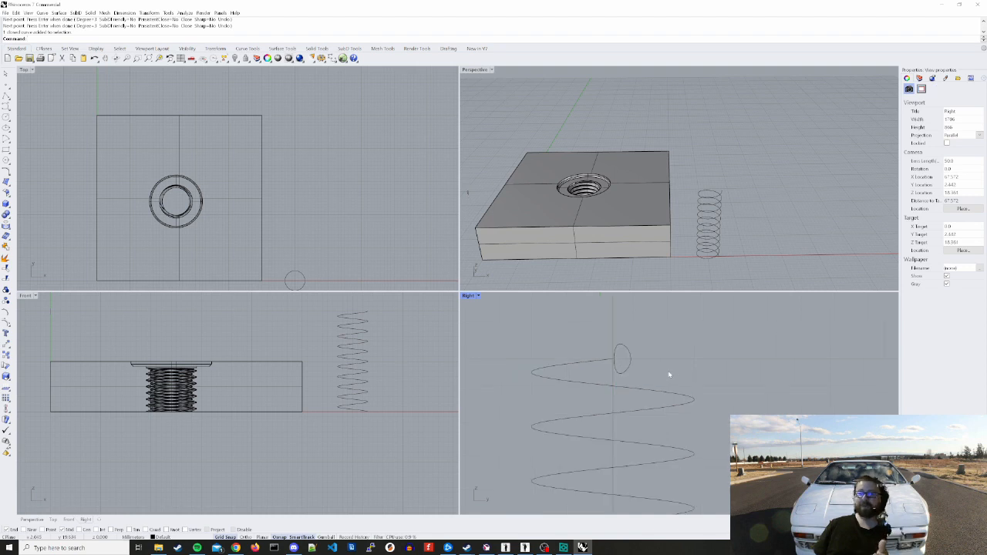
pyautogui.click(626, 352)
pyautogui.press('Delete')
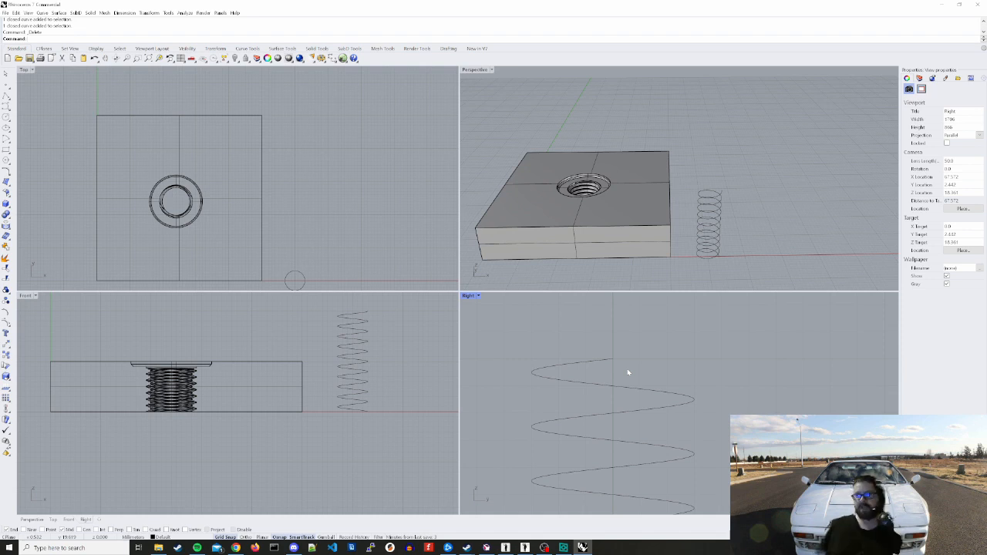
# Delete the plate, the helix and the bolt to leave the scene empty
pyautogui.scroll(-2, 627, 373)
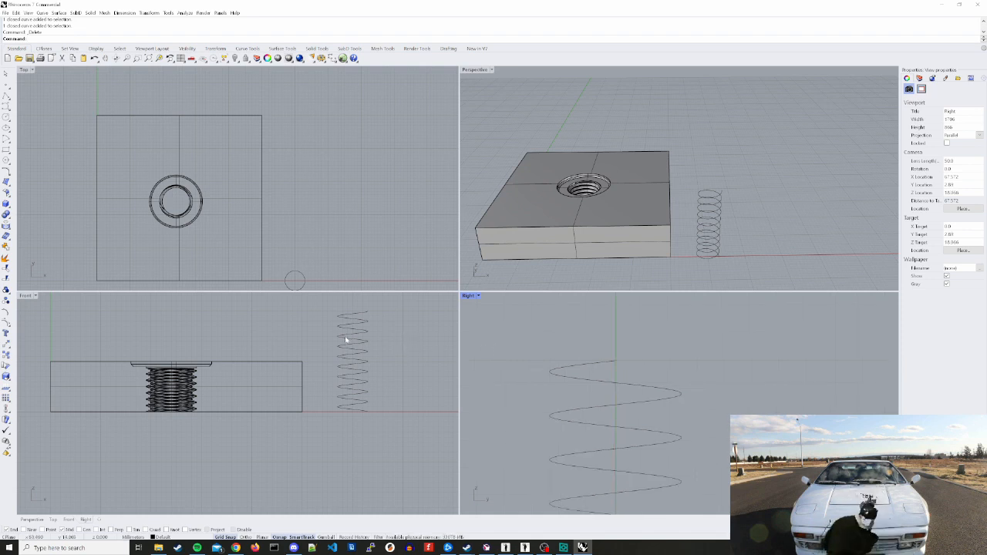
pyautogui.scroll(-3, 330, 346)
pyautogui.moveTo(269, 351); pyautogui.dragTo(281, 368, button='right')
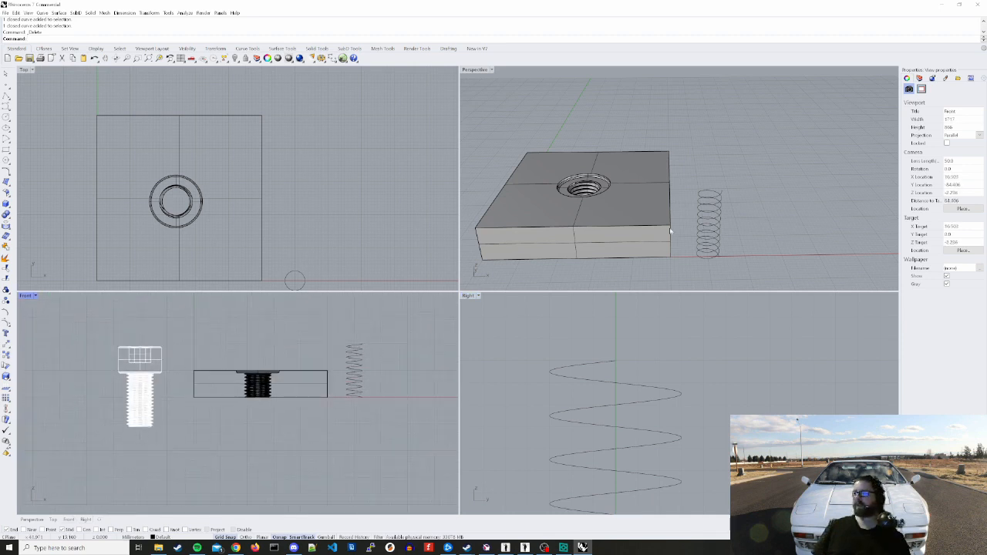
pyautogui.scroll(-3, 748, 224)
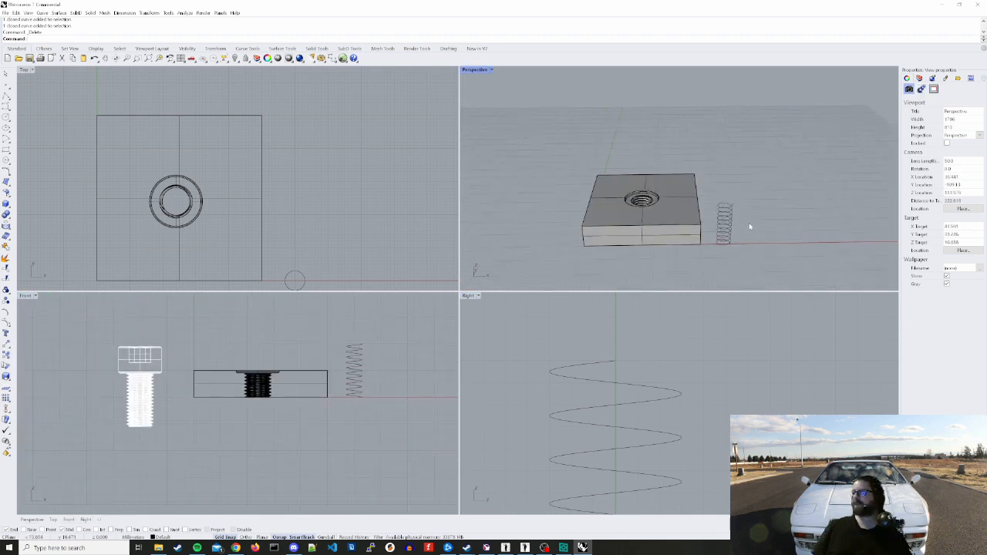
pyautogui.rightClick(614, 263)
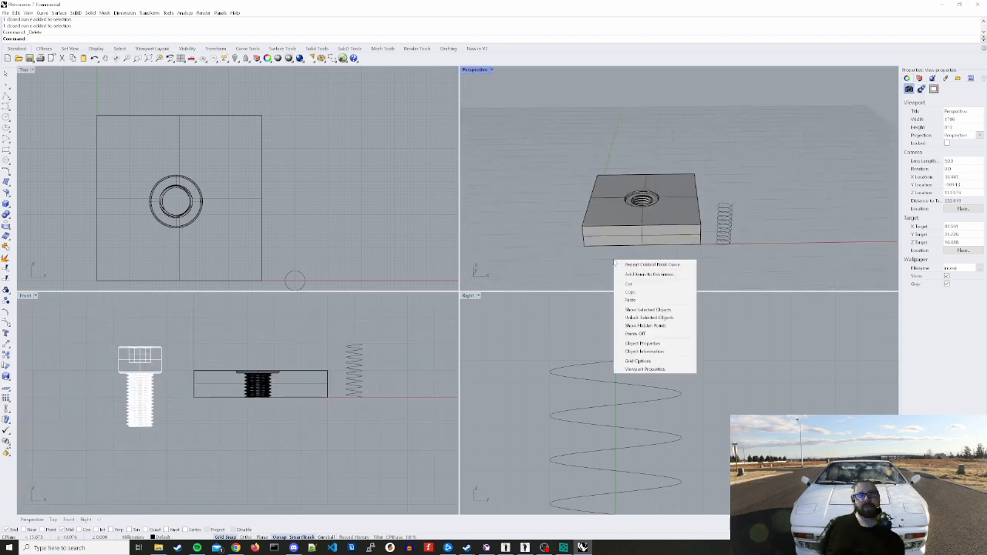
pyautogui.click(499, 195)
pyautogui.moveTo(293, 109); pyautogui.dragTo(91, 282)
pyautogui.press('Delete')
pyautogui.moveTo(226, 337); pyautogui.dragTo(116, 389)
pyautogui.press('Delete')
pyautogui.moveTo(165, 242); pyautogui.dragTo(312, 171, button='right')
pyautogui.moveTo(260, 216)
pyautogui.mouseDown(button='right')
pyautogui.moveTo(264, 203)
pyautogui.moveTo(253, 201)
pyautogui.mouseUp(button='right')
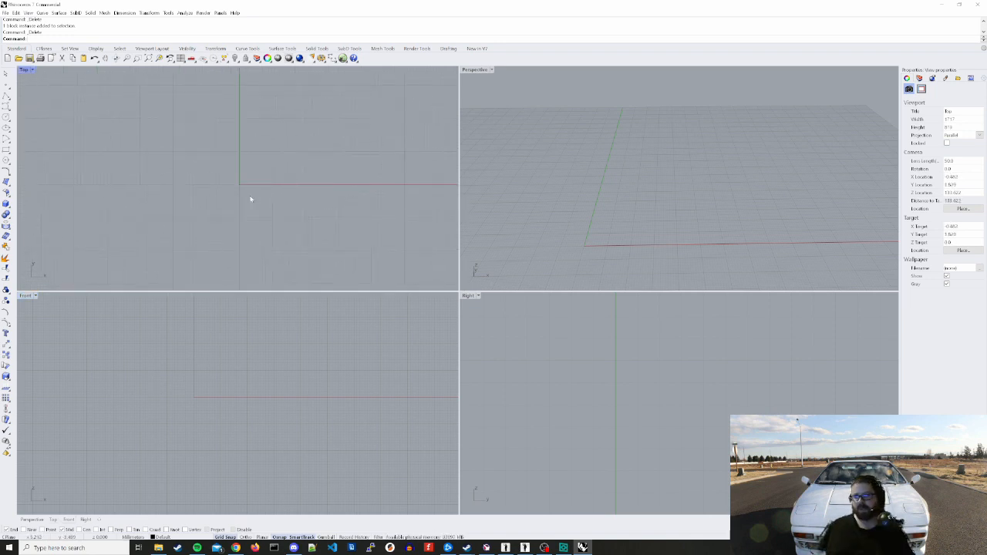